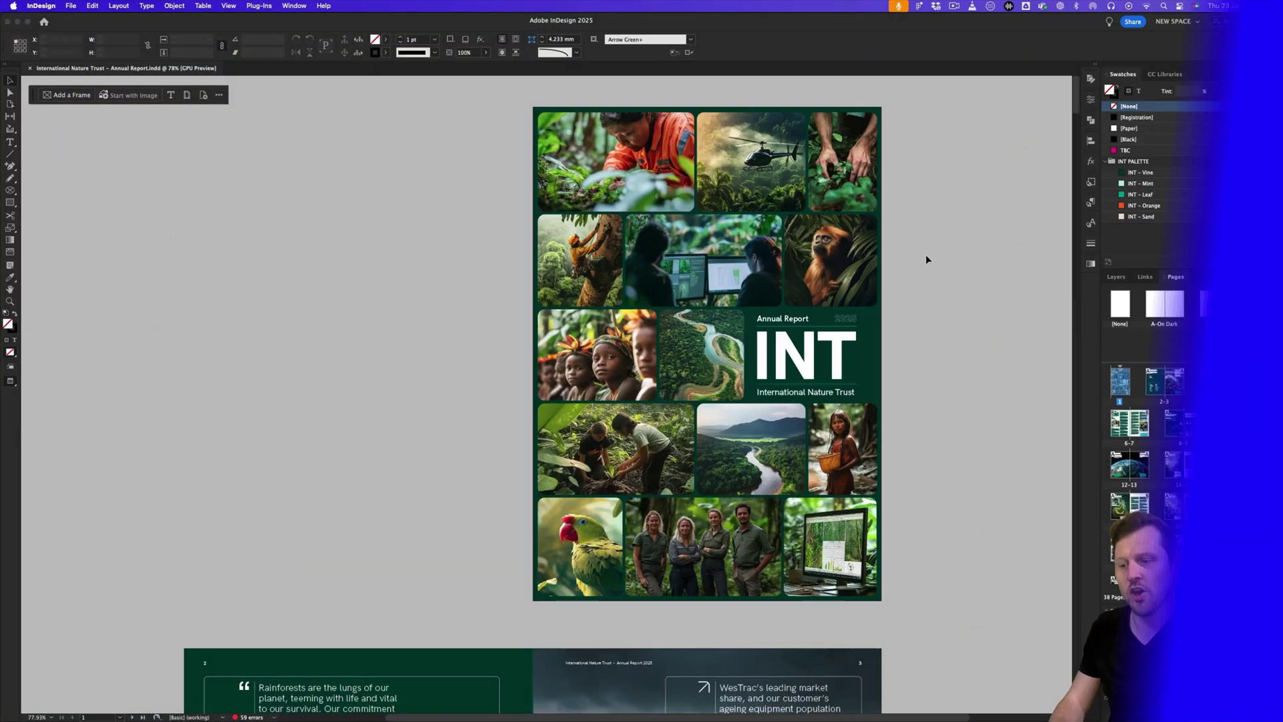
# Step: Open 'Blow Dry Crew - Flyer.indd' from the 2 - DOUBLE SIDED › Flyer folder in InDesign
pyautogui.scroll(-10, 927, 259)
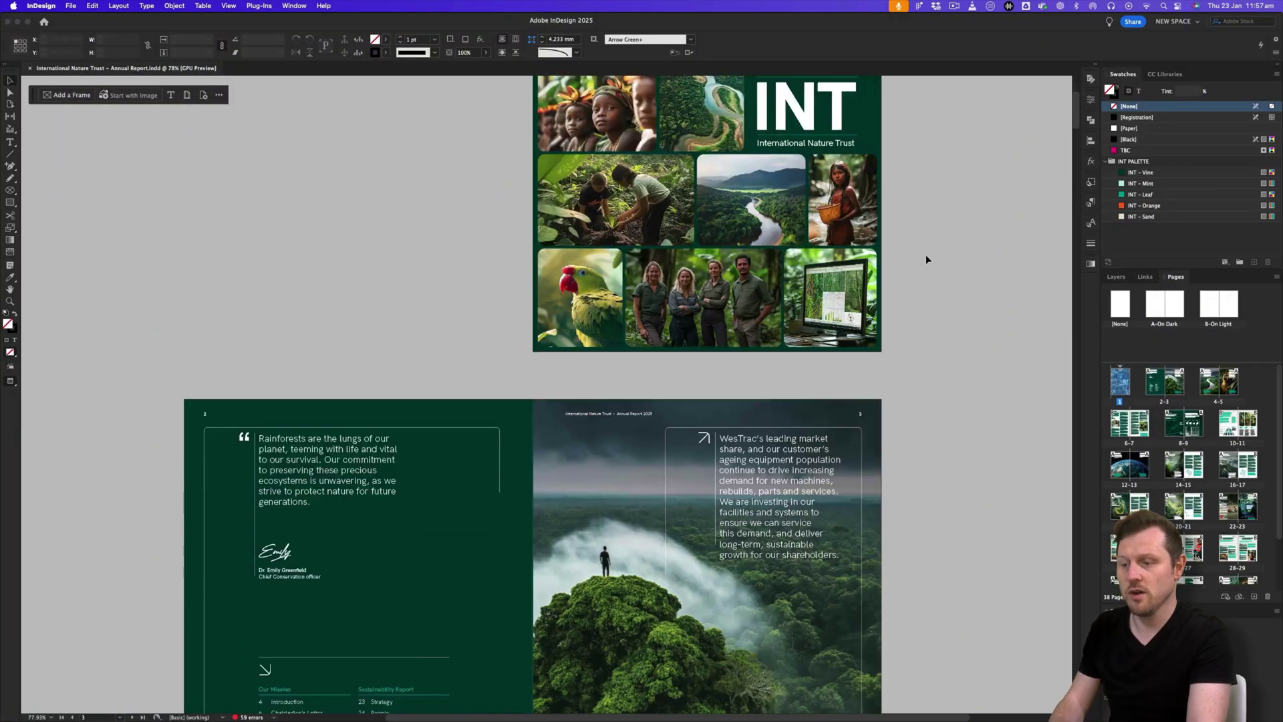
pyautogui.scroll(-5, 926, 259)
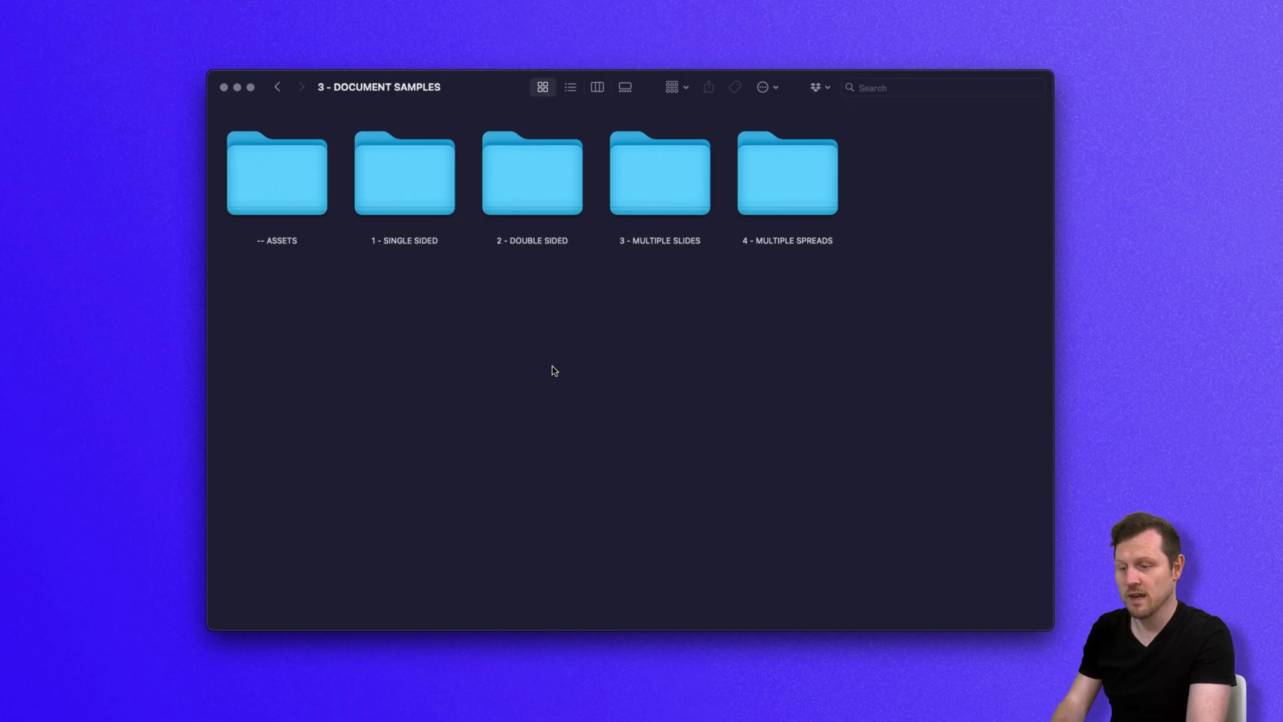
pyautogui.click(532, 167)
pyautogui.doubleClick(533, 167)
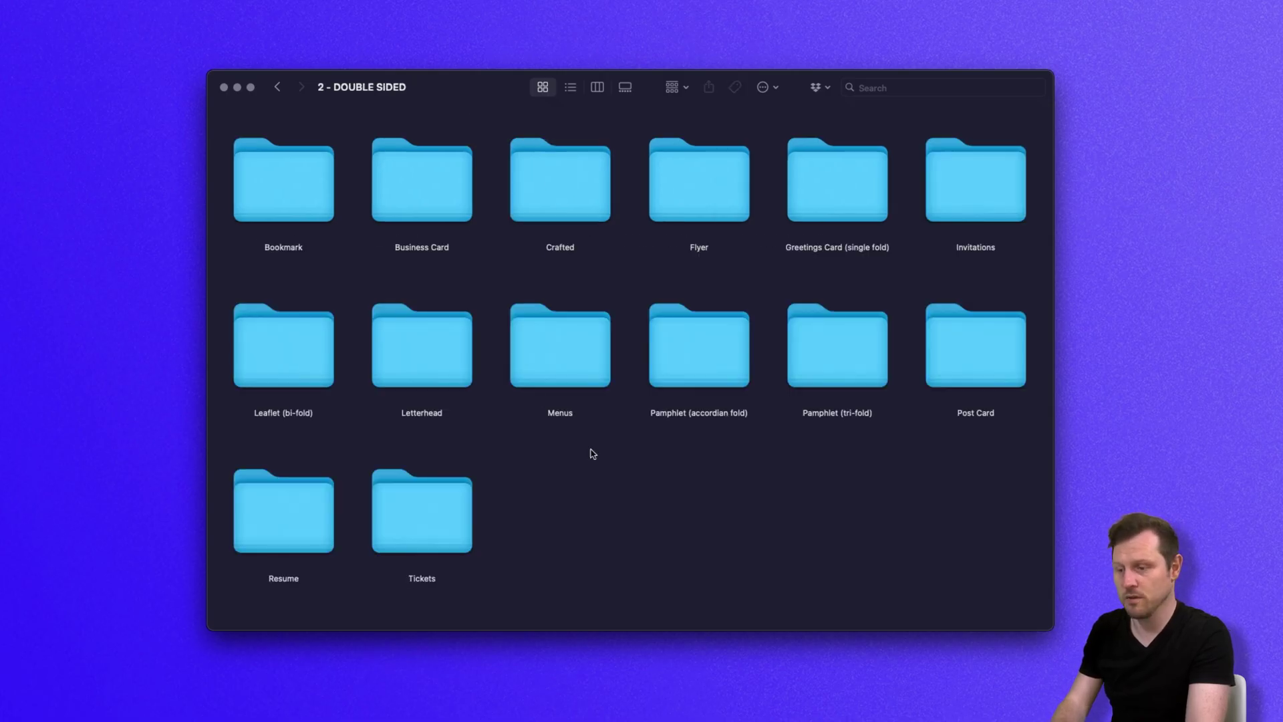
pyautogui.click(701, 192)
pyautogui.doubleClick(707, 179)
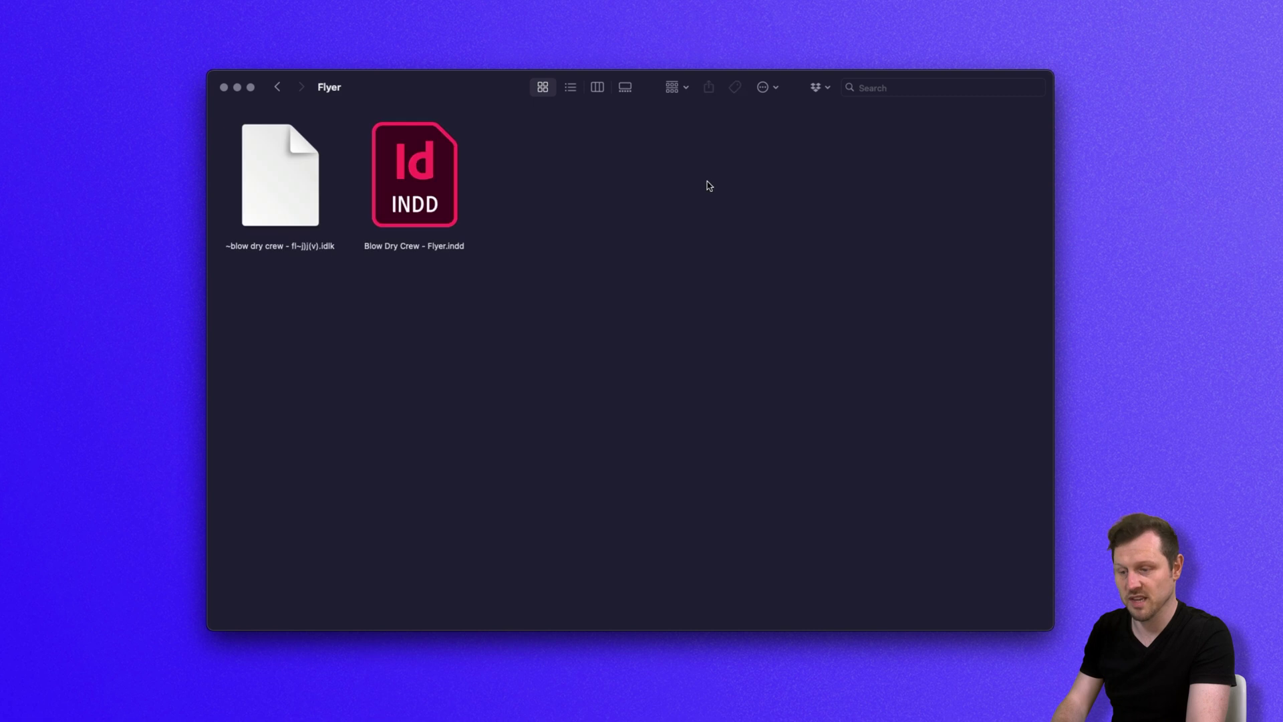
pyautogui.doubleClick(422, 172)
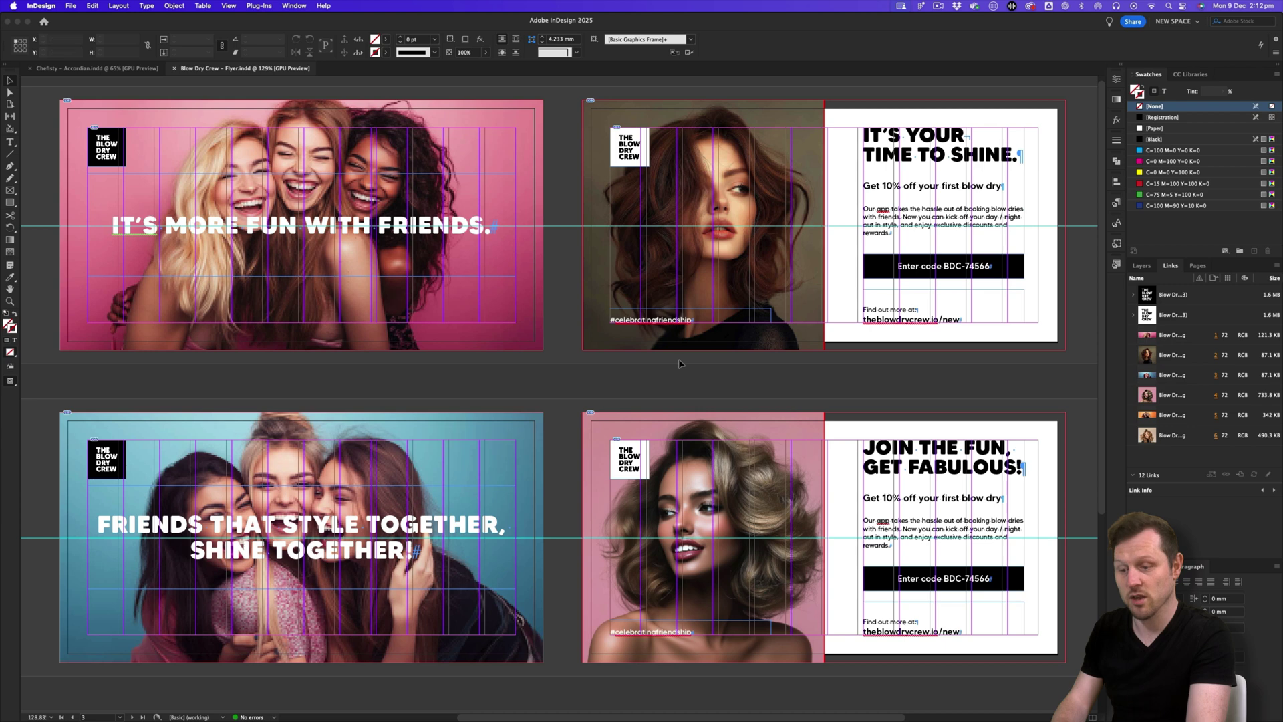
pyautogui.scroll(1, 679, 364)
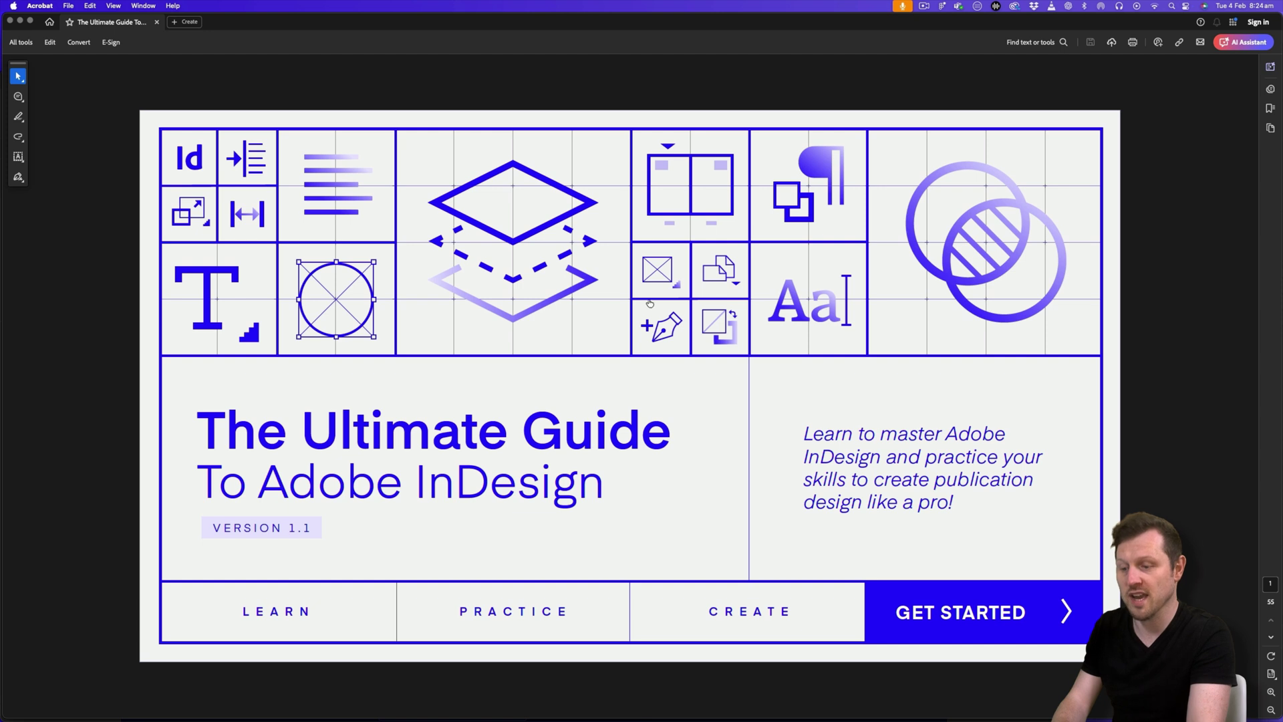
# Step: Go from the guide's cover through the Course Index to the Download The Course Fonts page
pyautogui.click(963, 612)
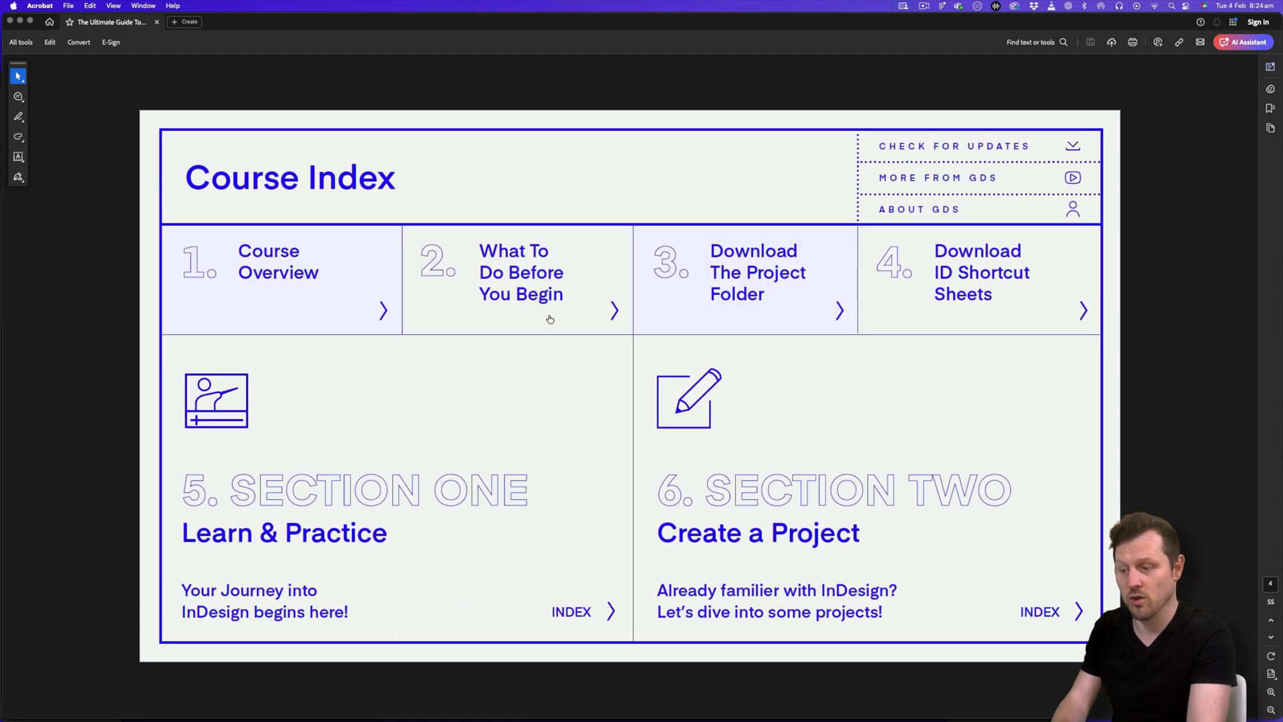
pyautogui.click(507, 289)
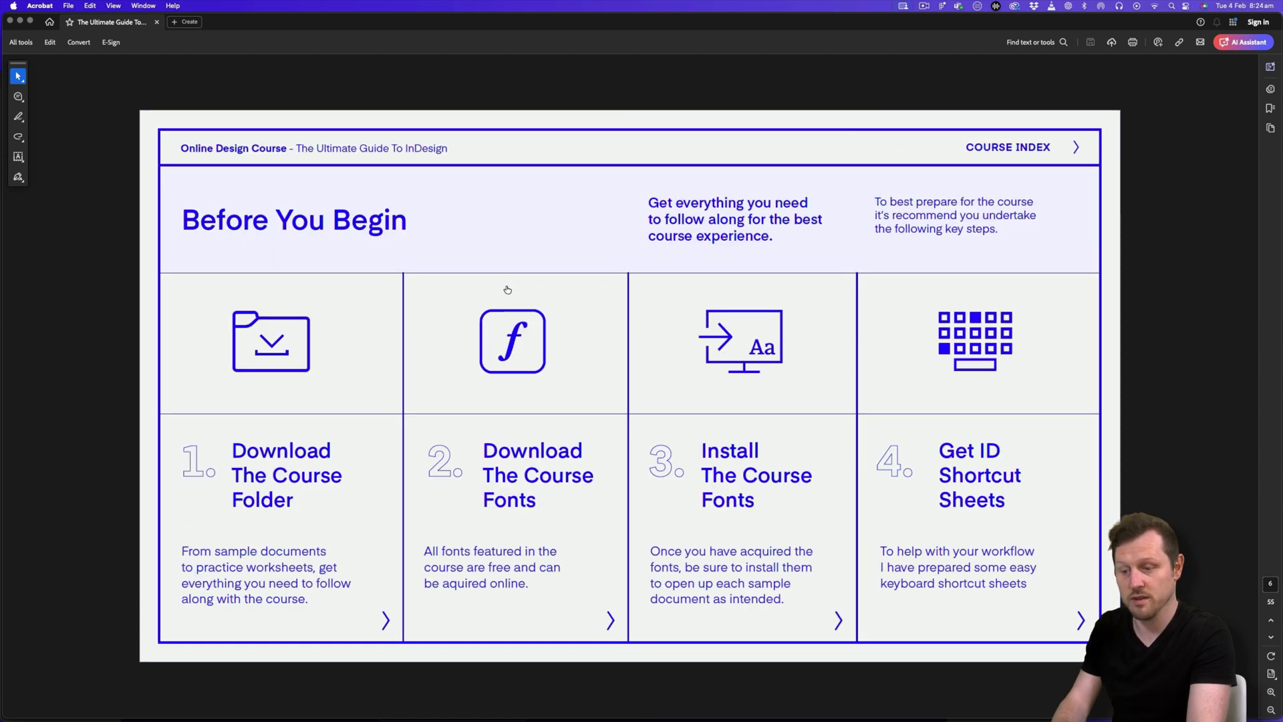
pyautogui.click(533, 487)
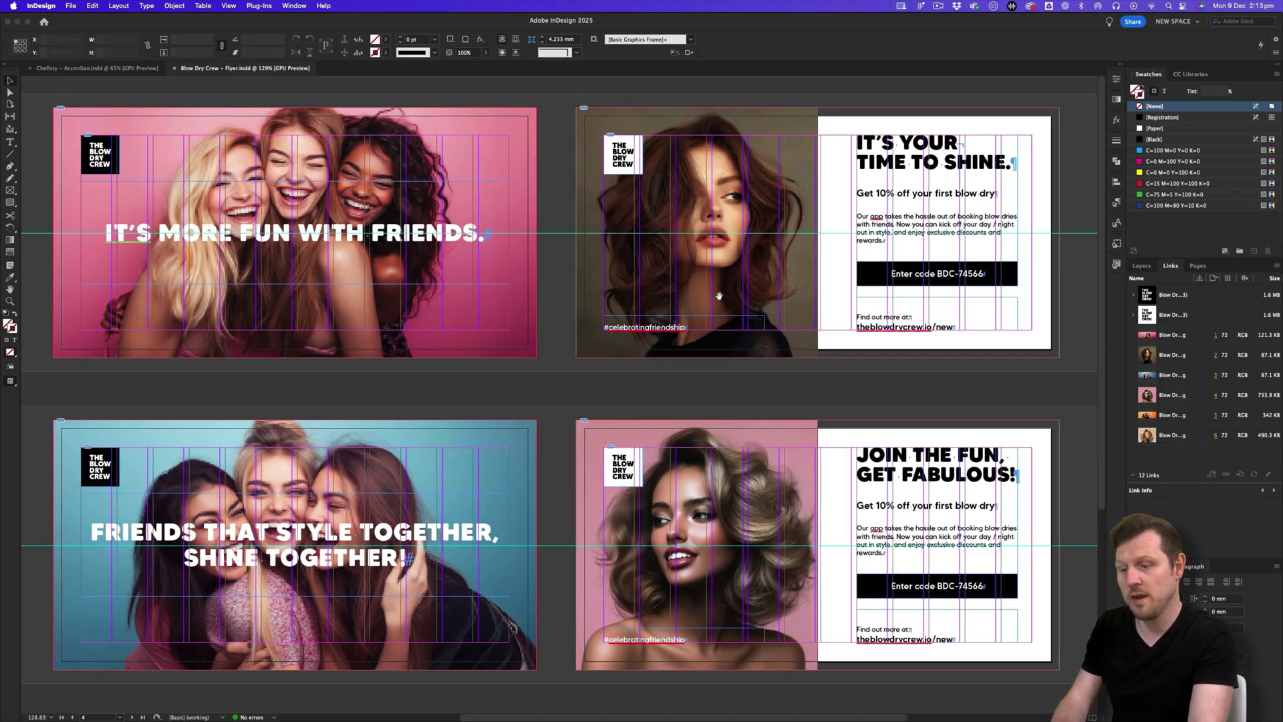
# Step: Set View > Display Performance to High Quality Display
pyautogui.click(229, 5)
pyautogui.moveTo(313, 195)
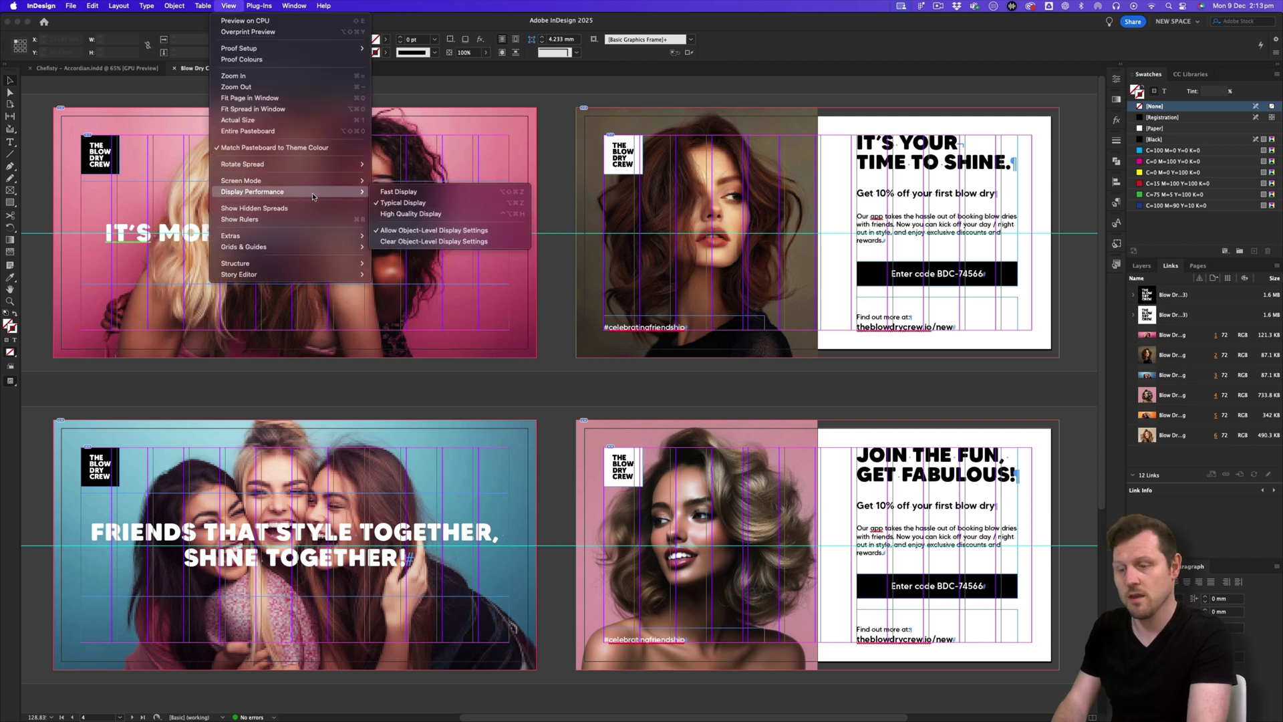
pyautogui.click(425, 214)
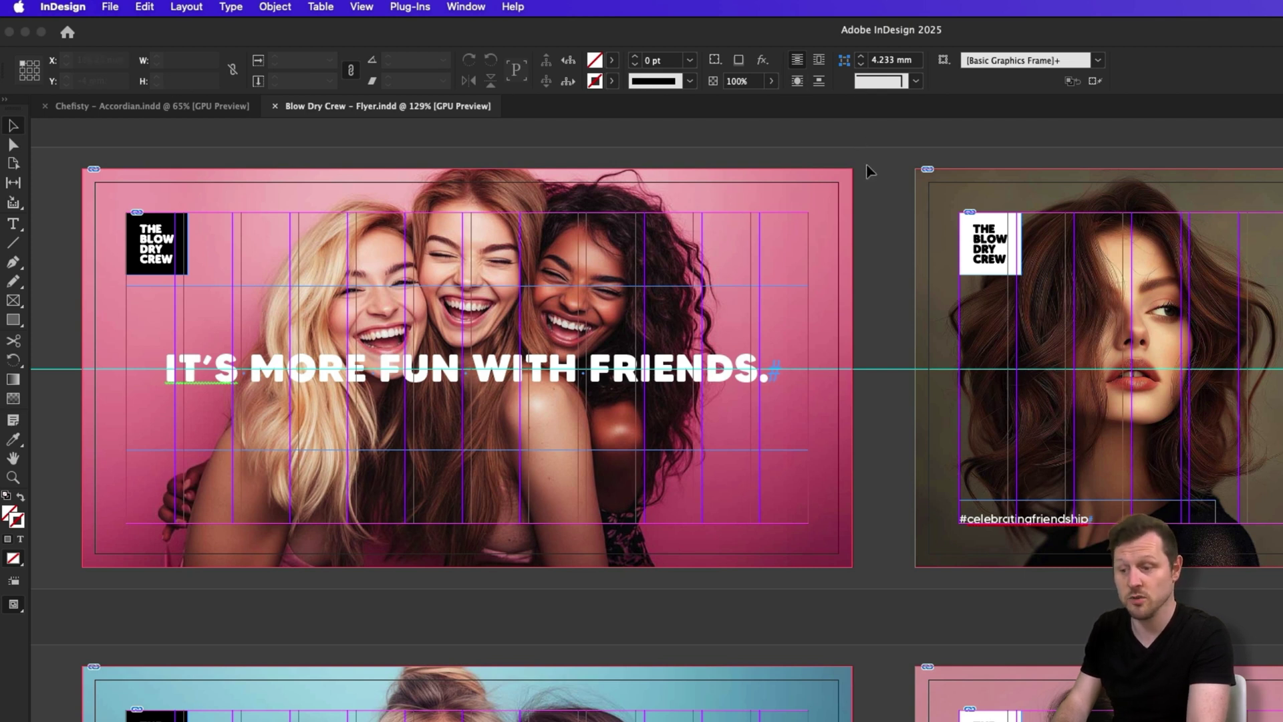
pyautogui.click(936, 192)
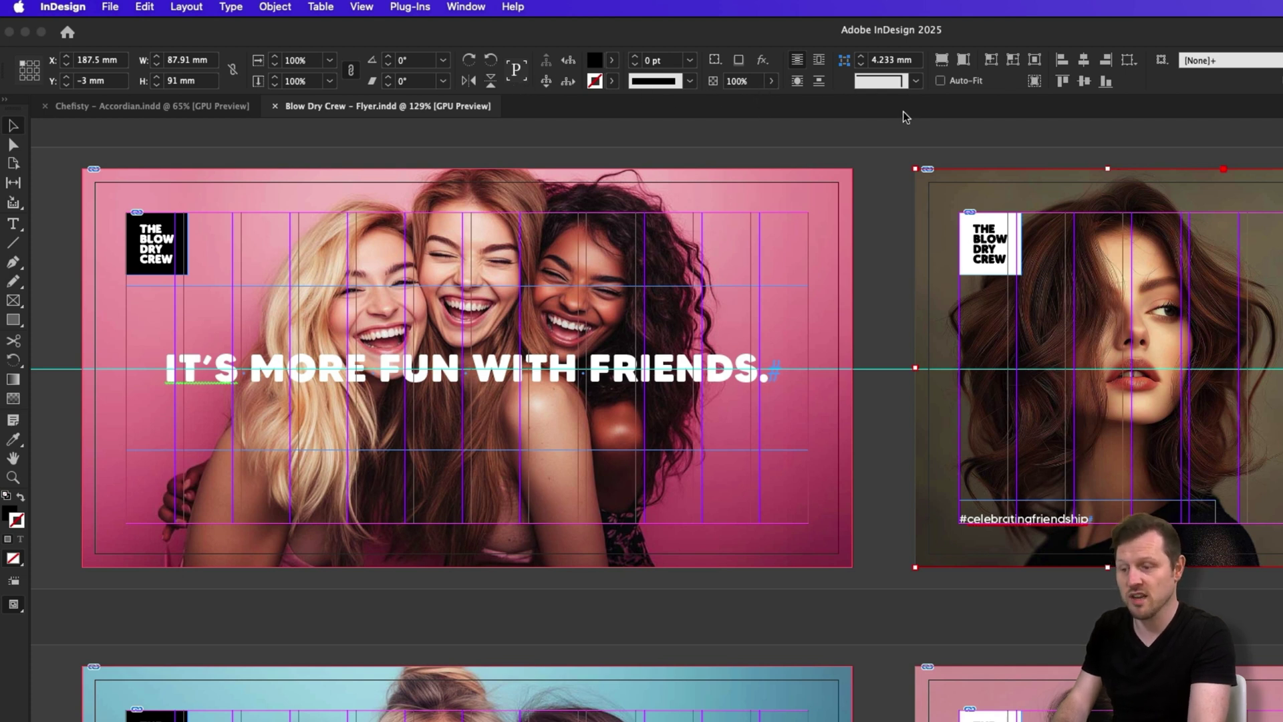
pyautogui.press('super+shift+a')
pyautogui.press('t')
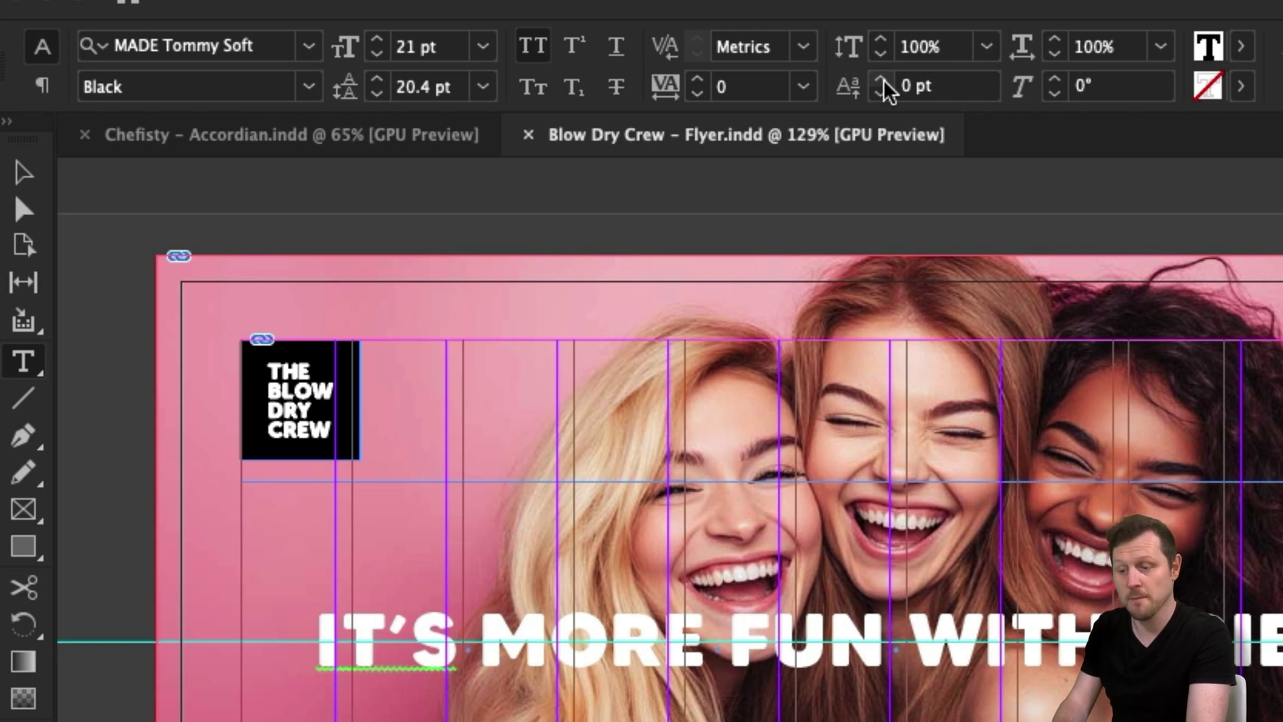
pyautogui.click(41, 87)
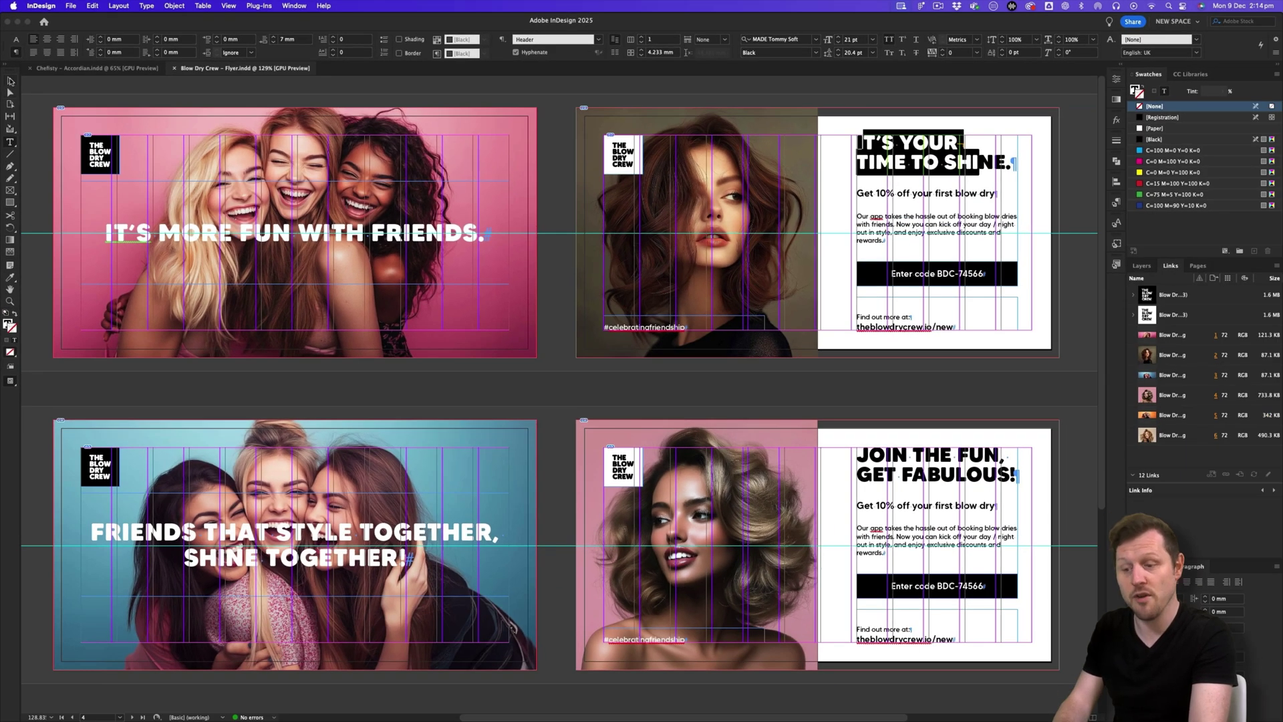
pyautogui.click(11, 81)
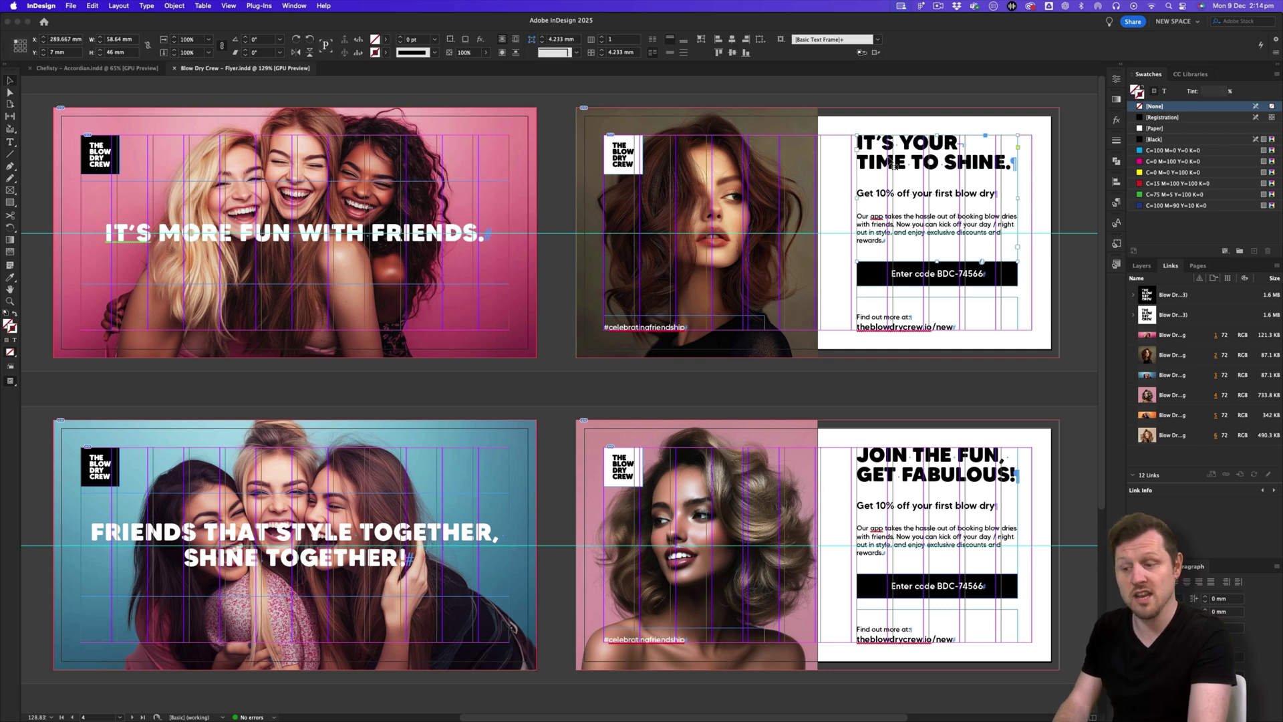
# Step: Select the white logo and headline frames to see Control panel alignment options, then deselect and open the Window menu
pyautogui.click(620, 151)
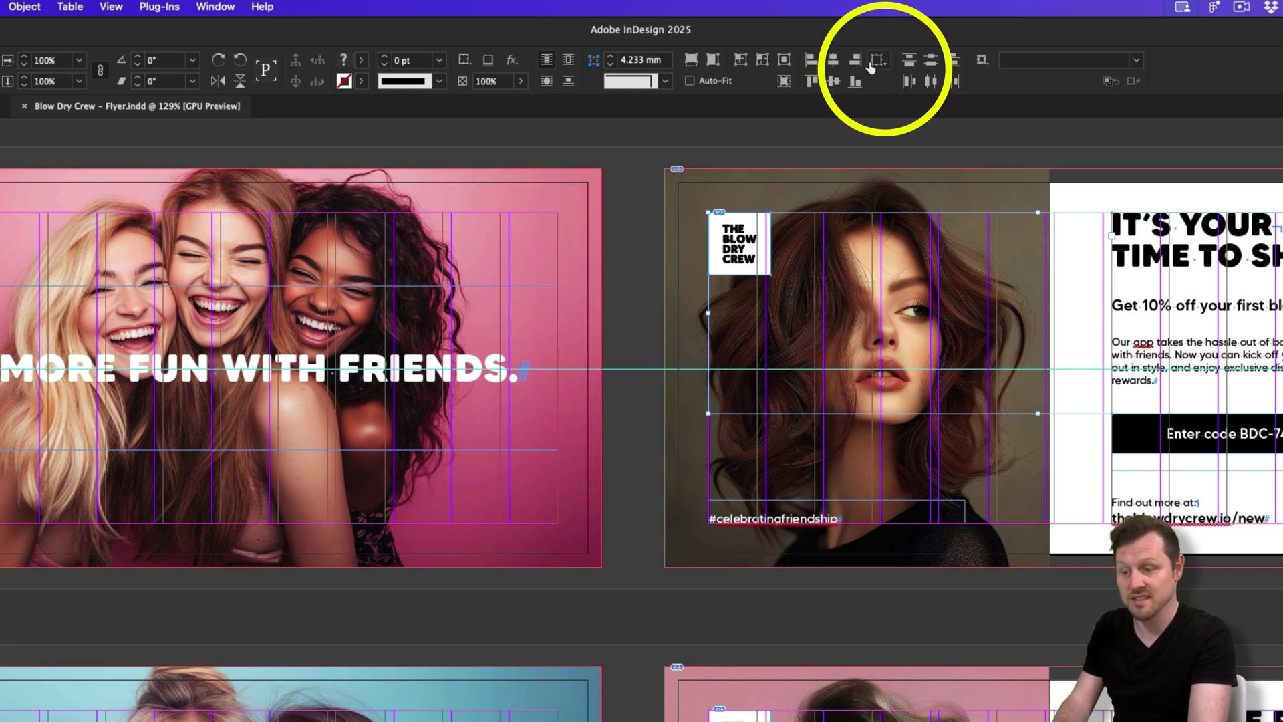
pyautogui.click(636, 329)
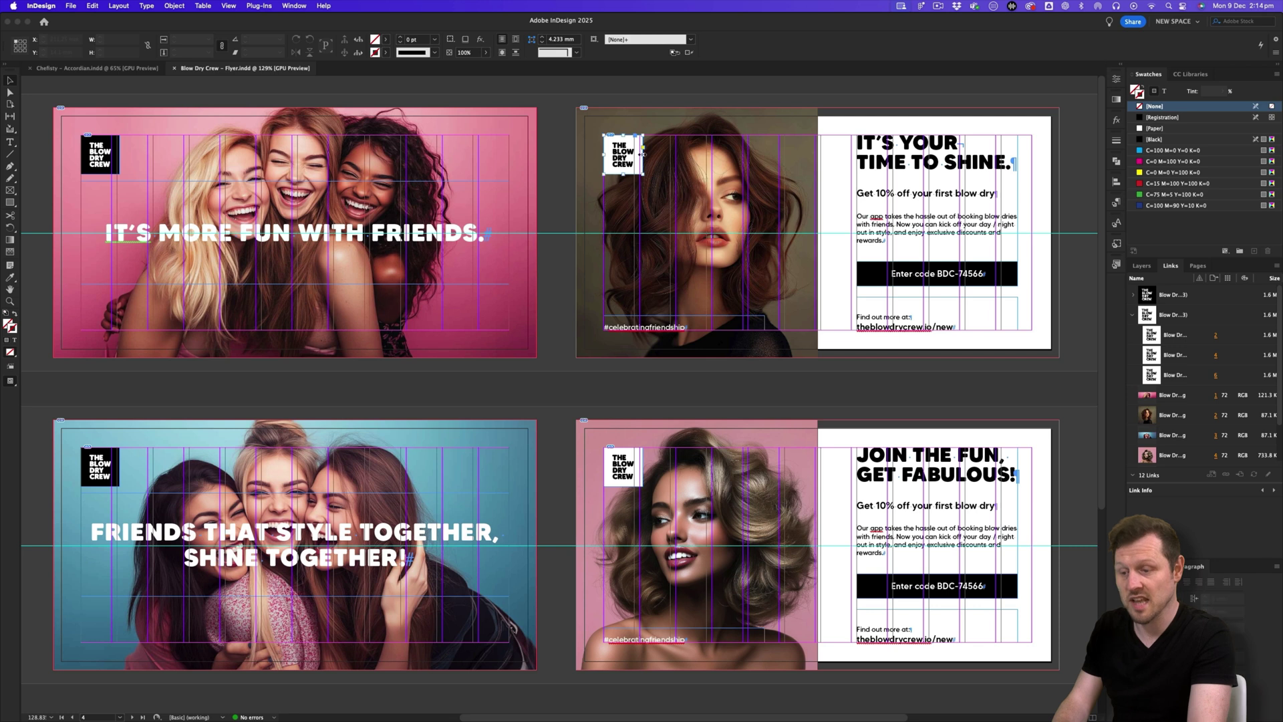
pyautogui.click(739, 244)
pyautogui.keyDown('shift'); pyautogui.click(844, 171); pyautogui.keyUp('shift')
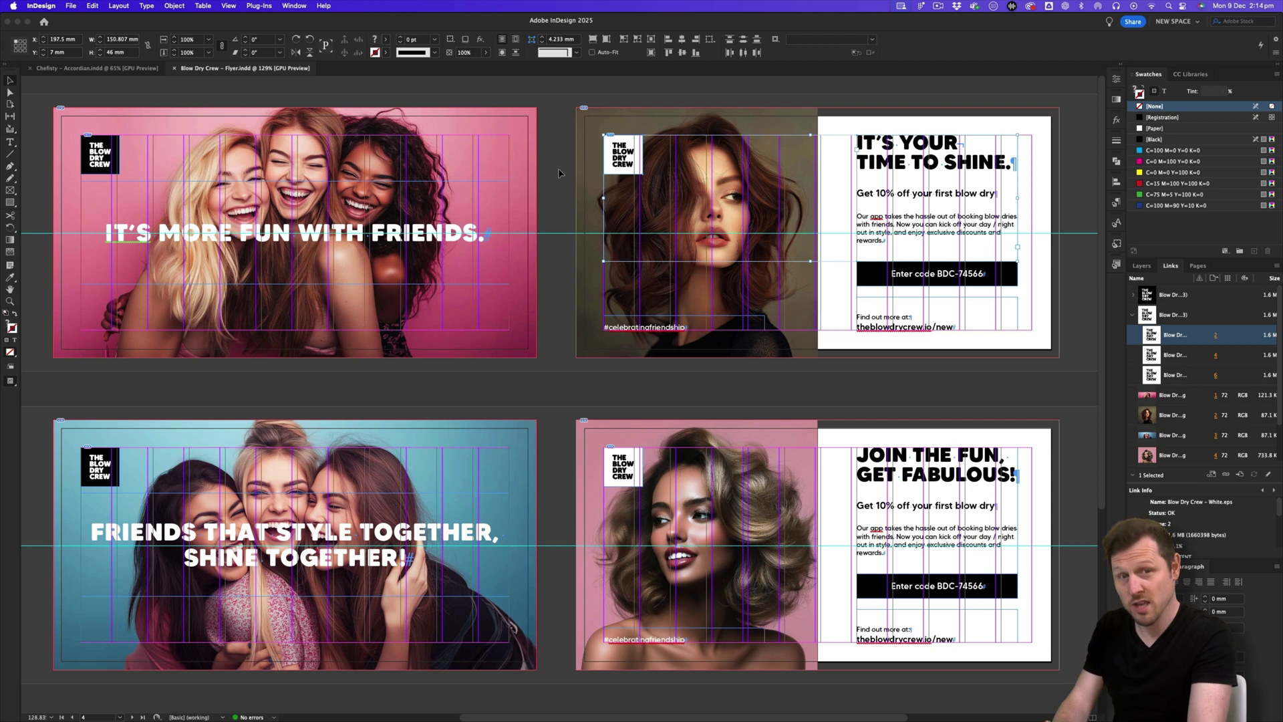
pyautogui.click(552, 151)
pyautogui.click(295, 6)
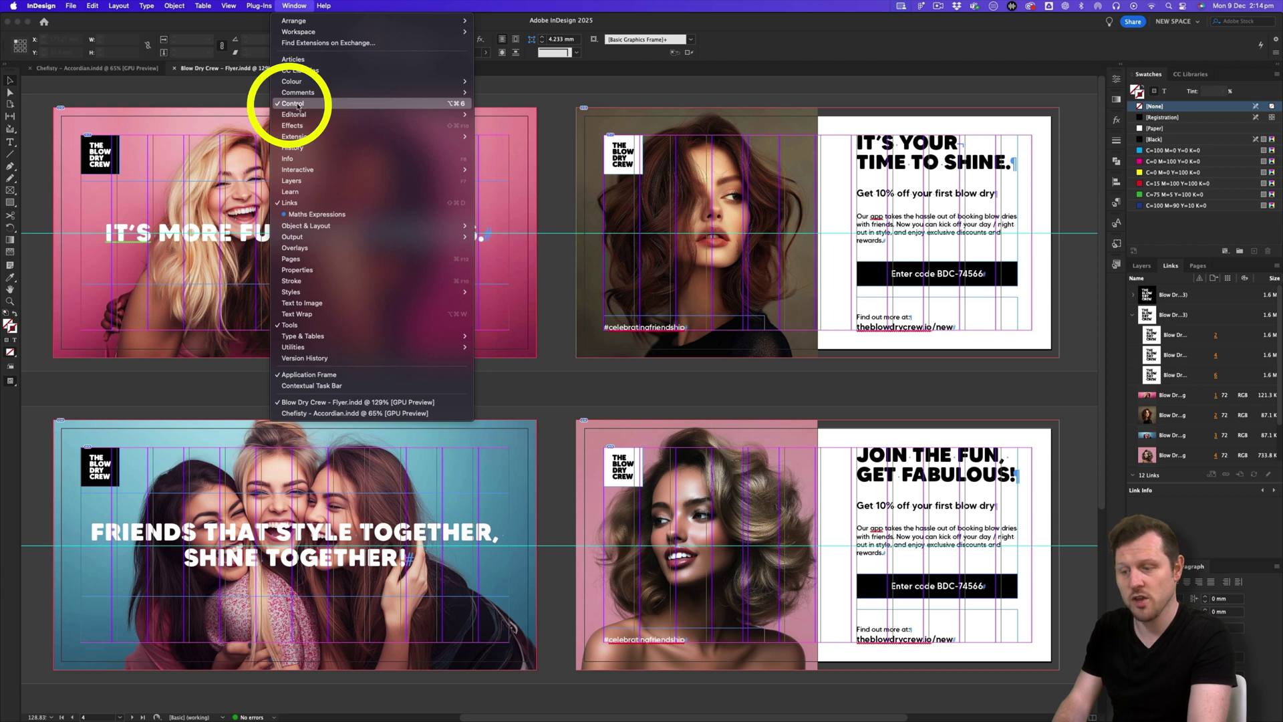
# Step: Close the Window menu by clicking the pasteboard, leaving the workspace unchanged
pyautogui.click(557, 110)
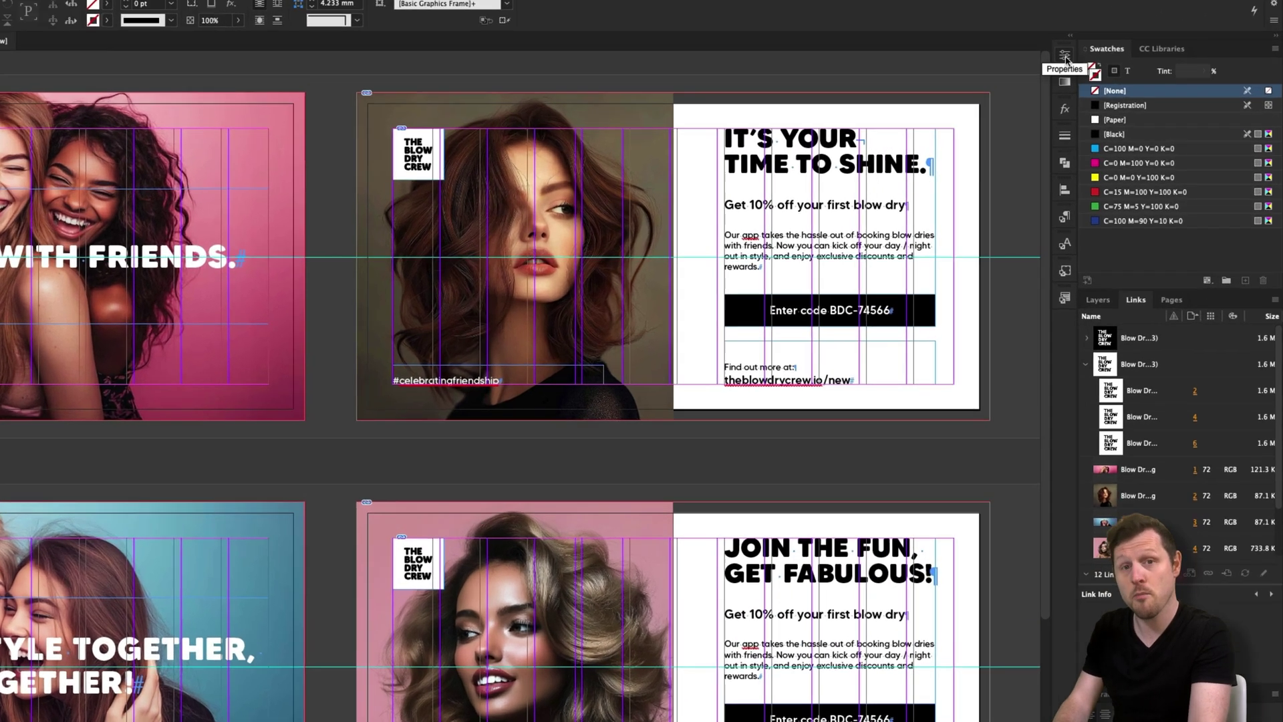
# Step: Show the Properties panel and lengthen it to reveal Paragraph, Align, Text Frame and Quick Actions
pyautogui.click(1116, 79)
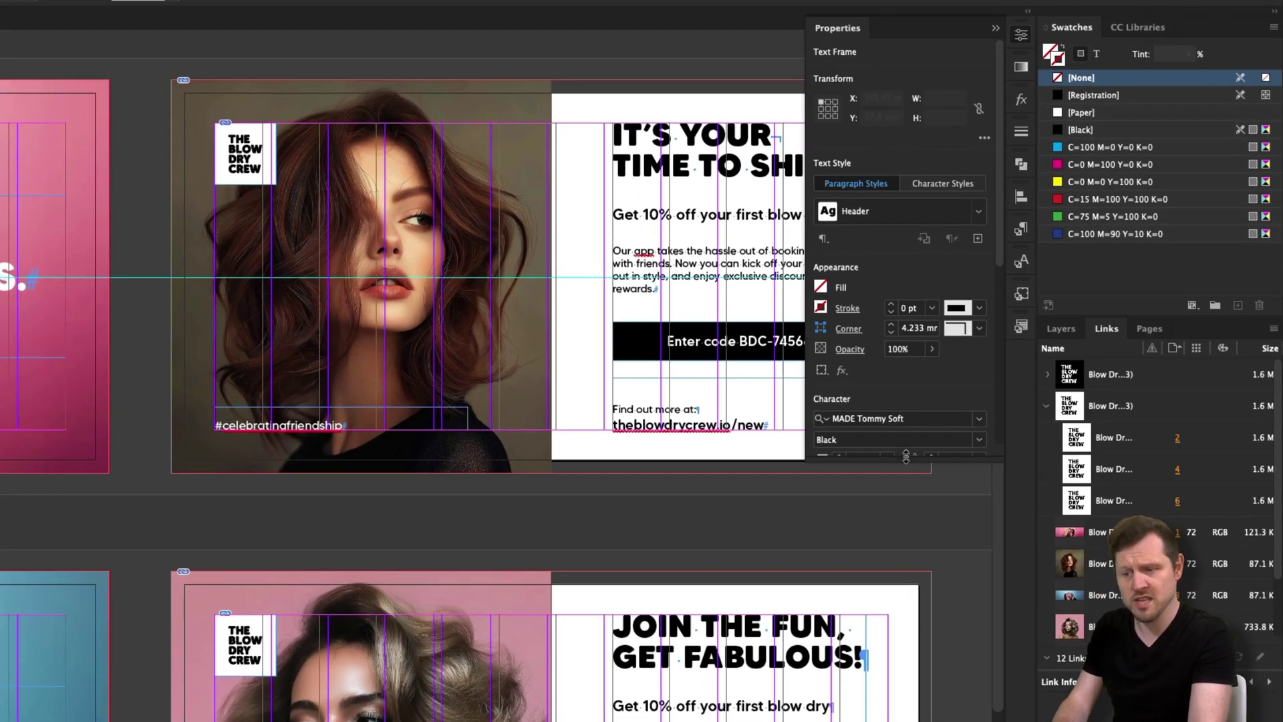
pyautogui.moveTo(906, 457); pyautogui.dragTo(906, 710)
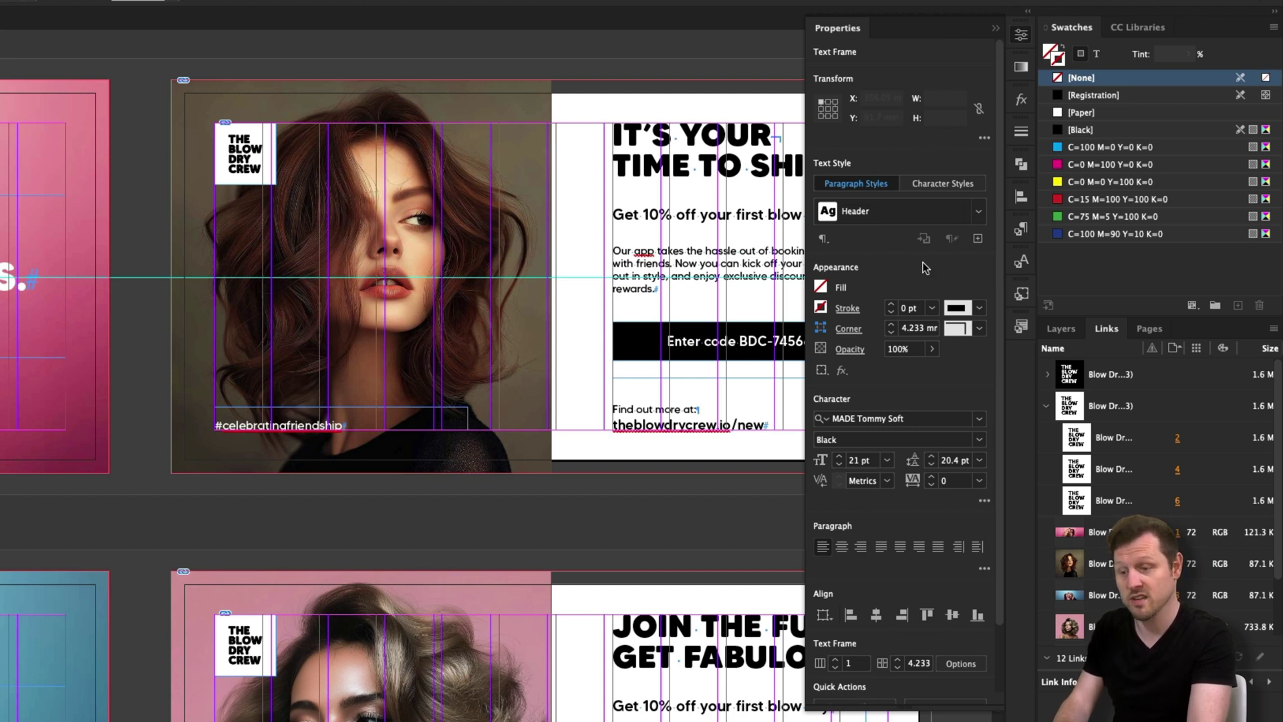
pyautogui.moveTo(906, 709); pyautogui.dragTo(906, 721)
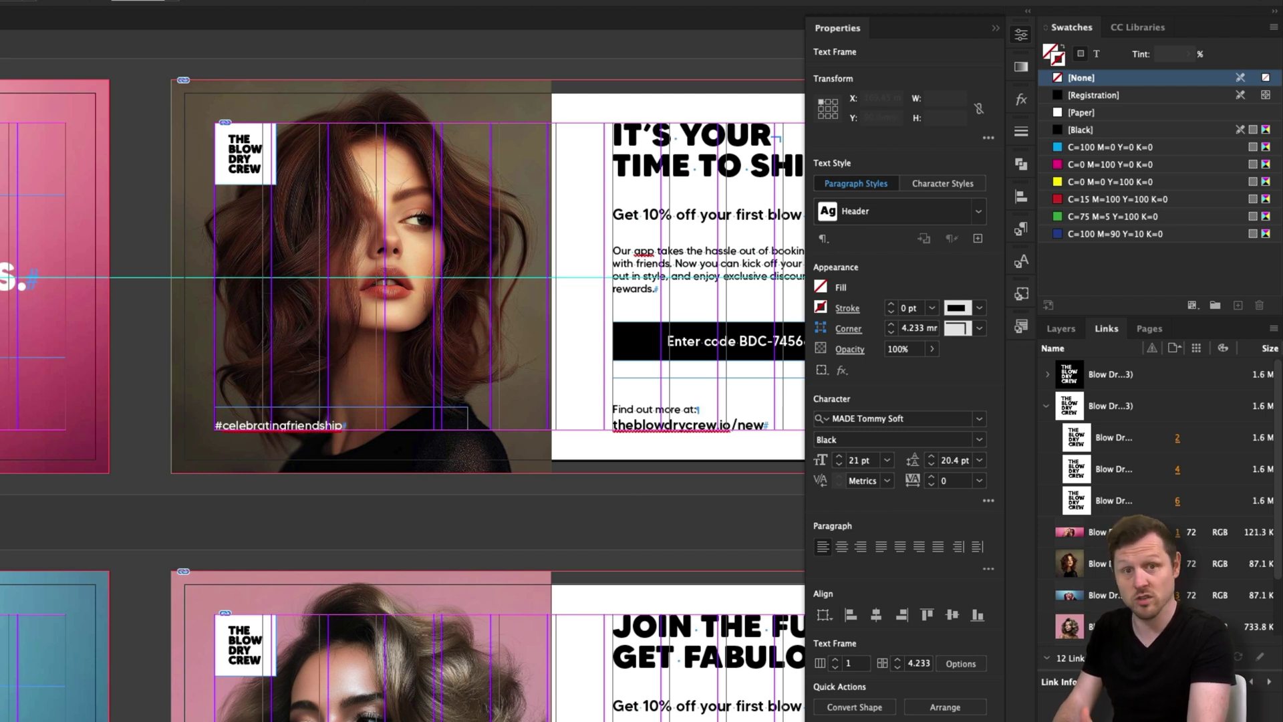
pyautogui.moveTo(22, 286)
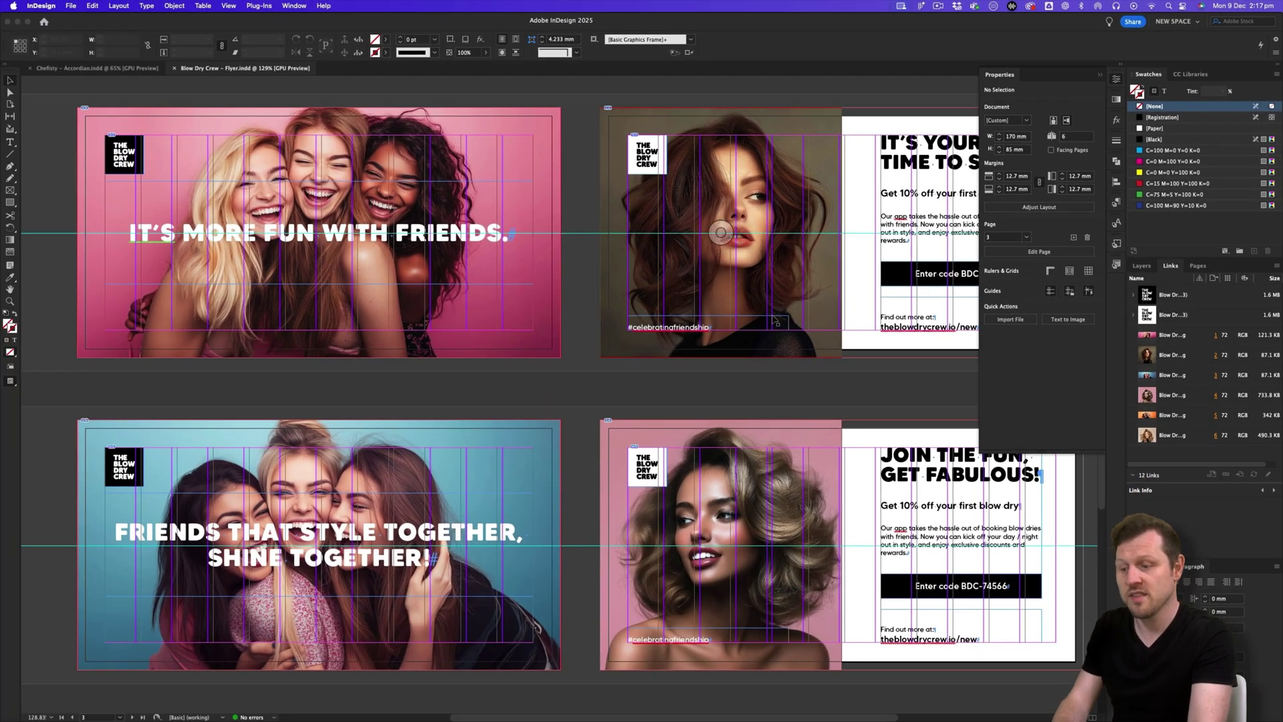
# Step: Select the portrait photo, 'IT'S YOUR TIME TO SHINE' headline and logo frames
pyautogui.click(758, 300)
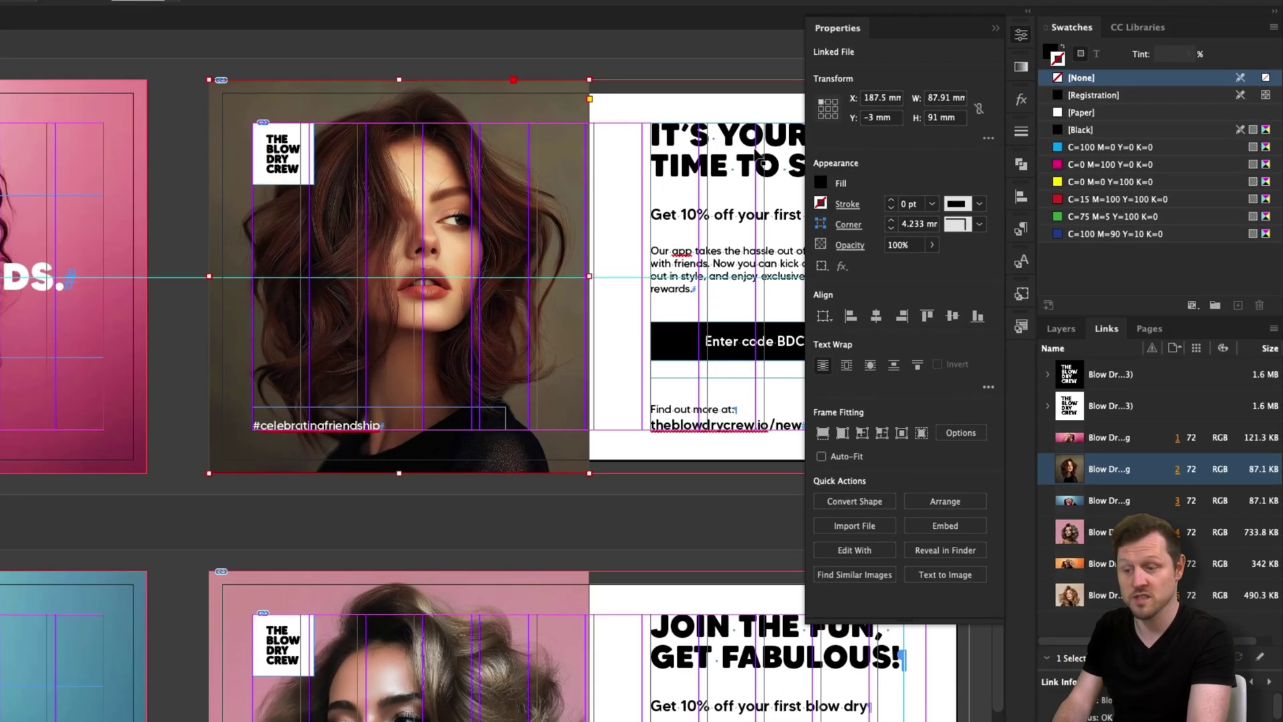
pyautogui.click(760, 157)
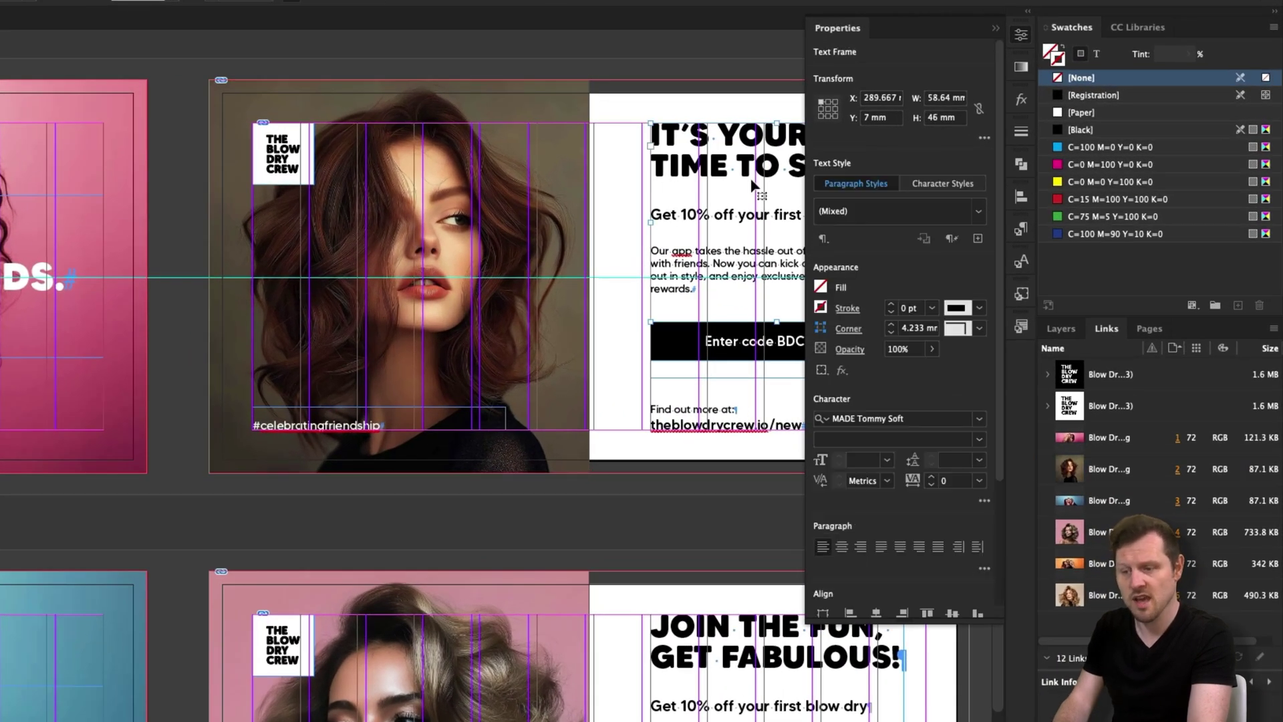
pyautogui.click(280, 637)
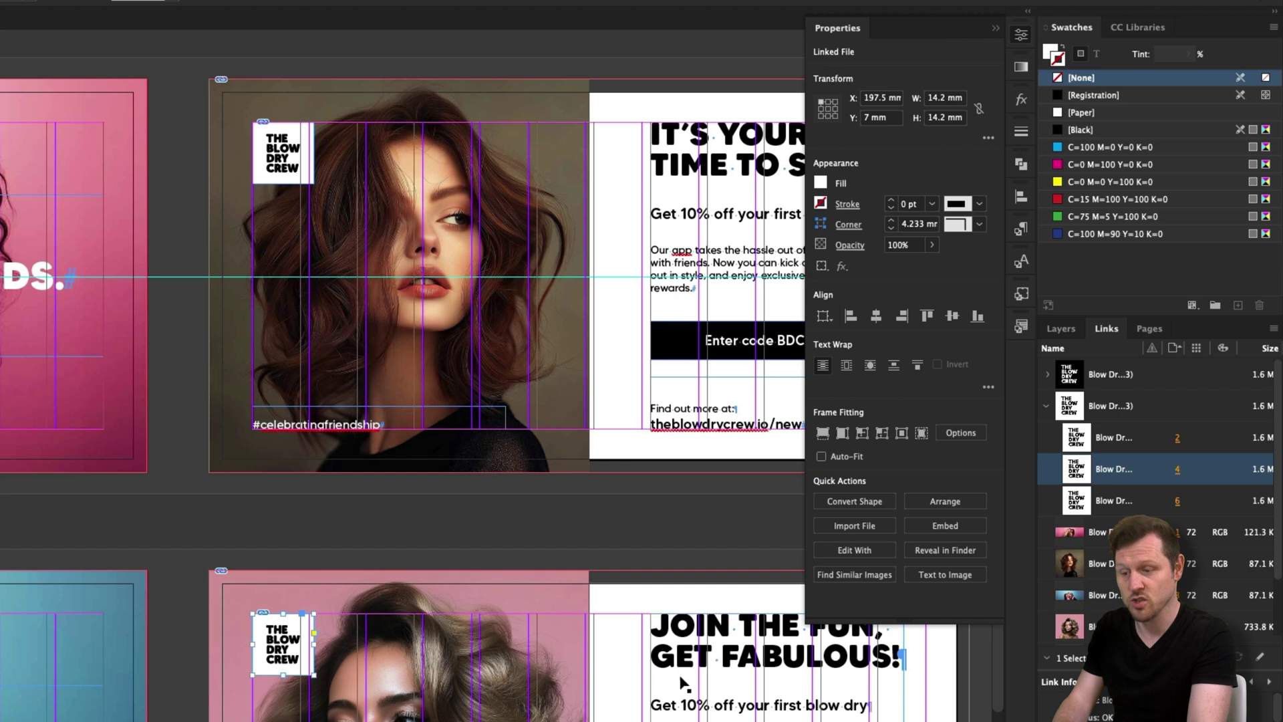
pyautogui.click(702, 175)
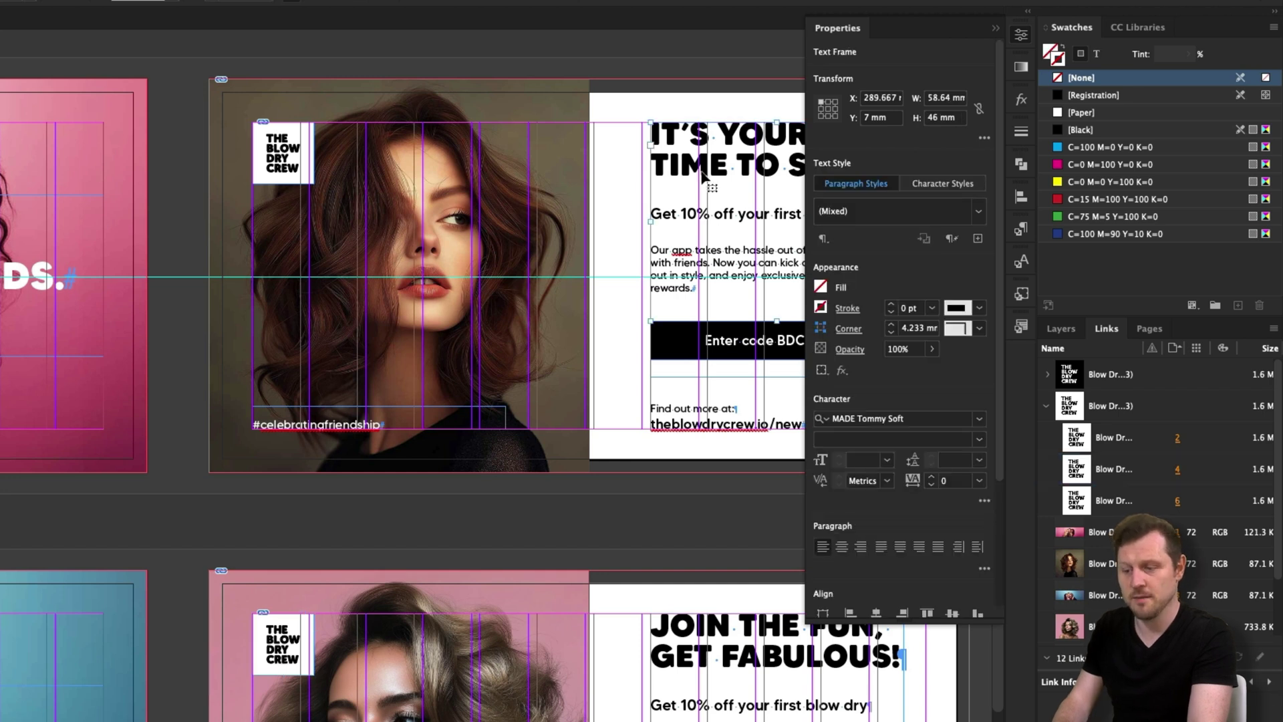
# Step: Expand the Transform and Character options, lengthen the Properties panel, then collapse it
pyautogui.click(985, 139)
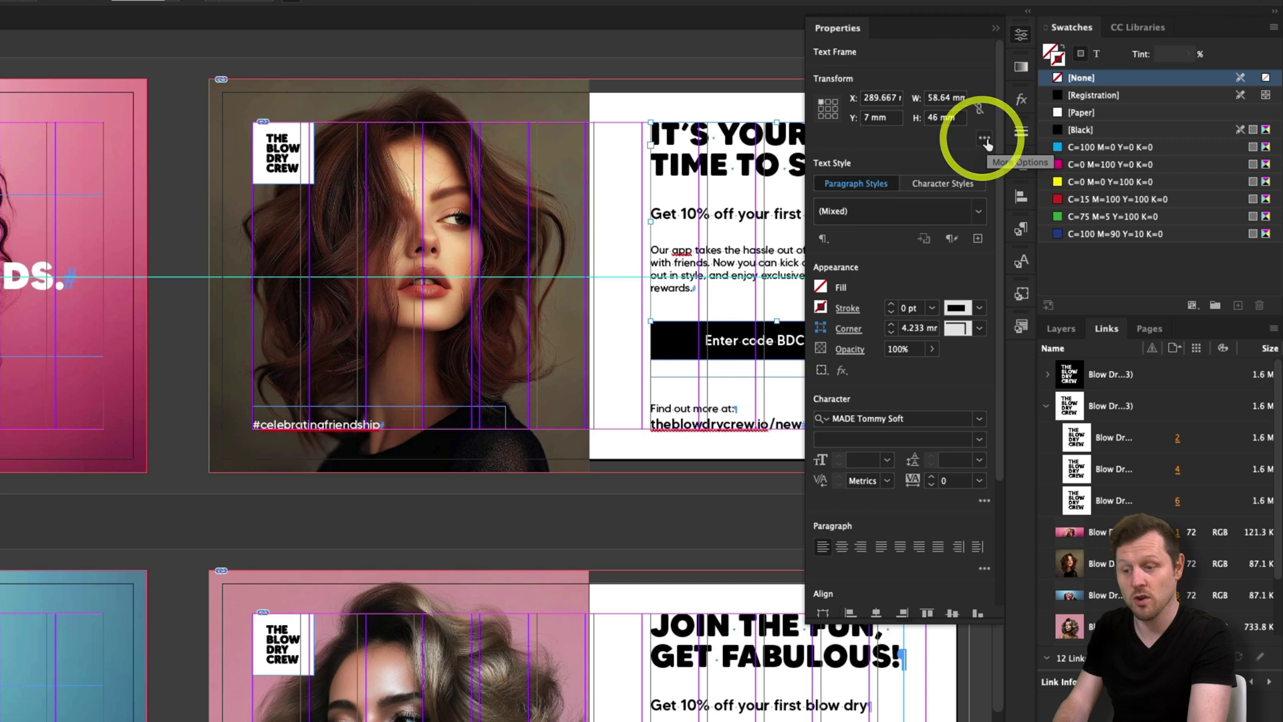
pyautogui.click(974, 502)
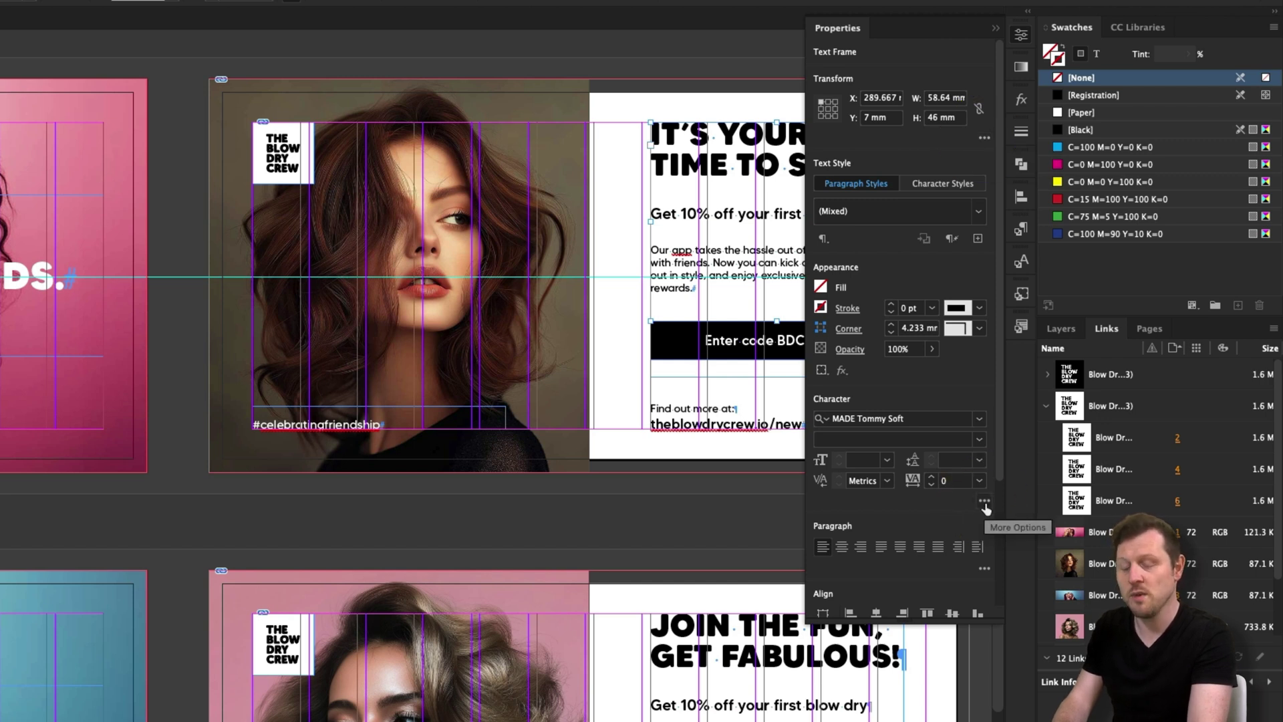
pyautogui.click(985, 503)
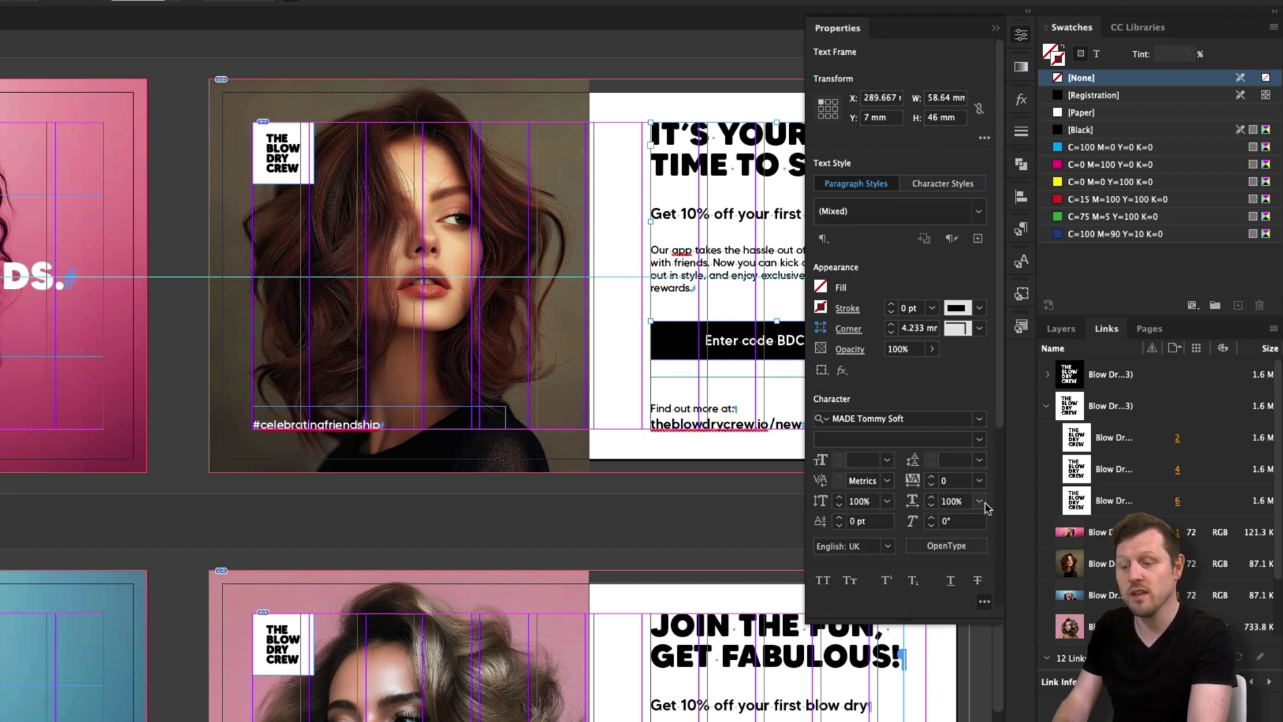
pyautogui.click(984, 141)
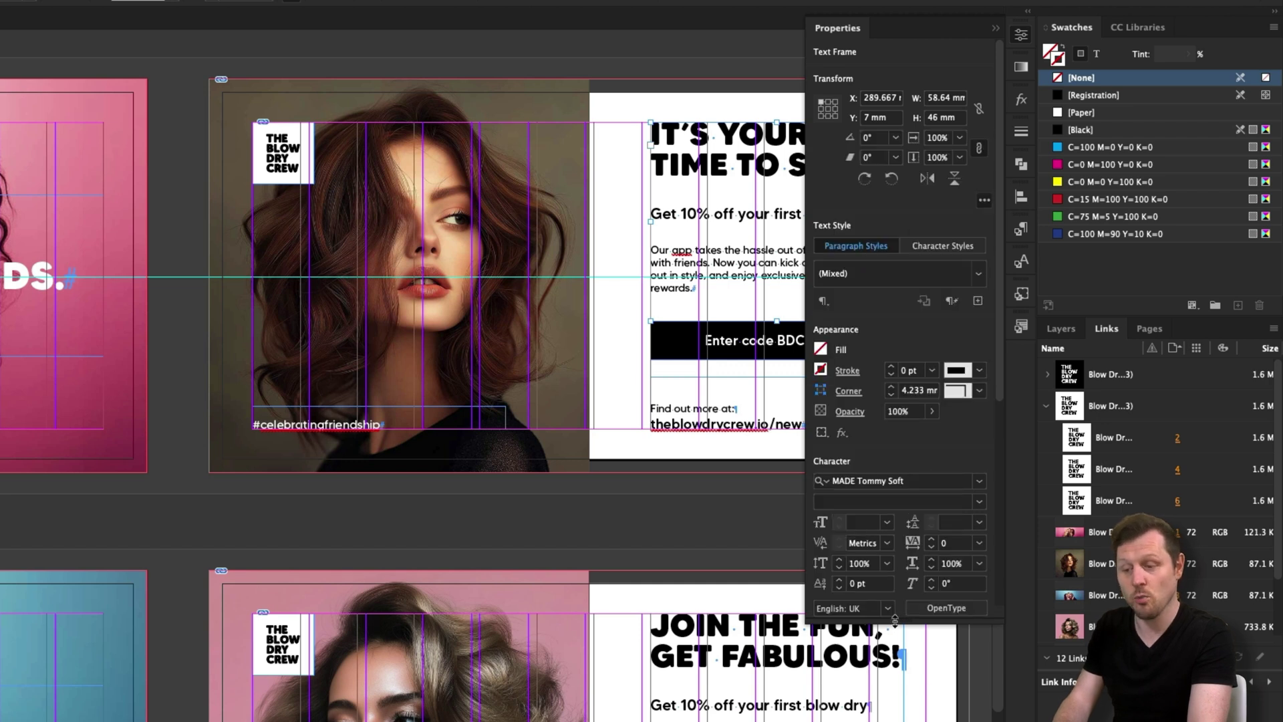
pyautogui.moveTo(894, 619); pyautogui.dragTo(895, 720)
pyautogui.click(985, 665)
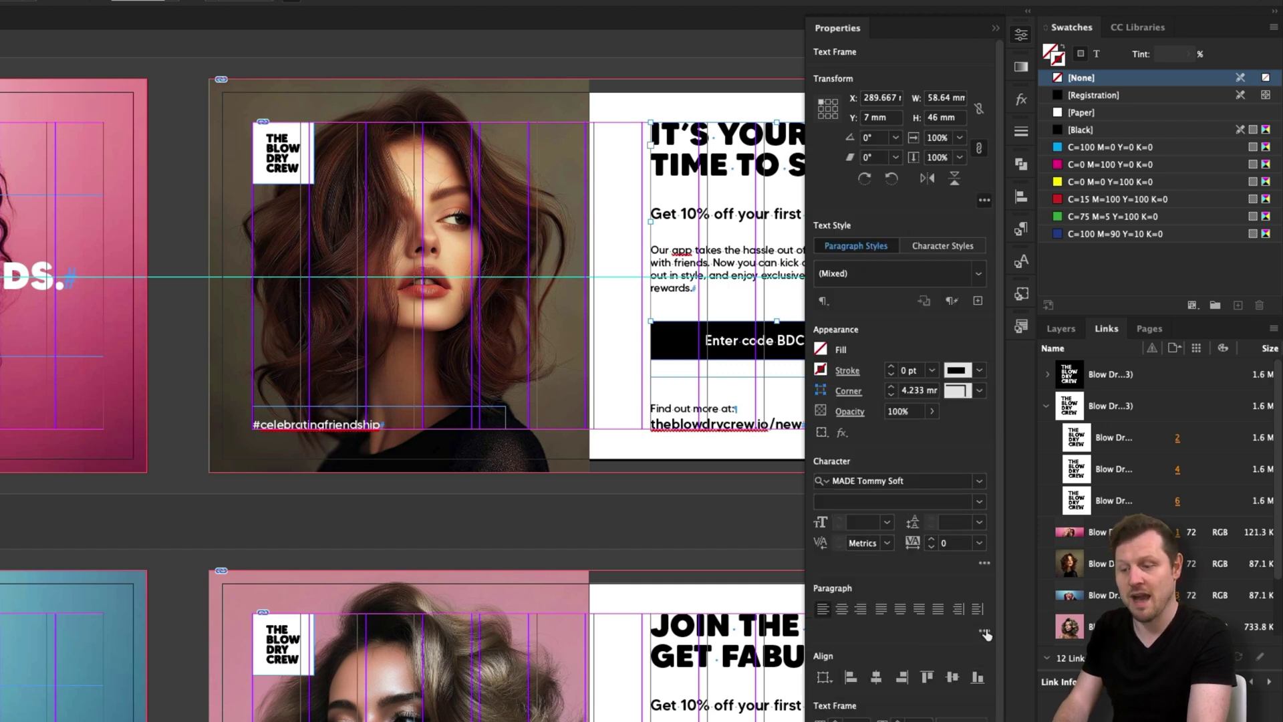
pyautogui.click(985, 564)
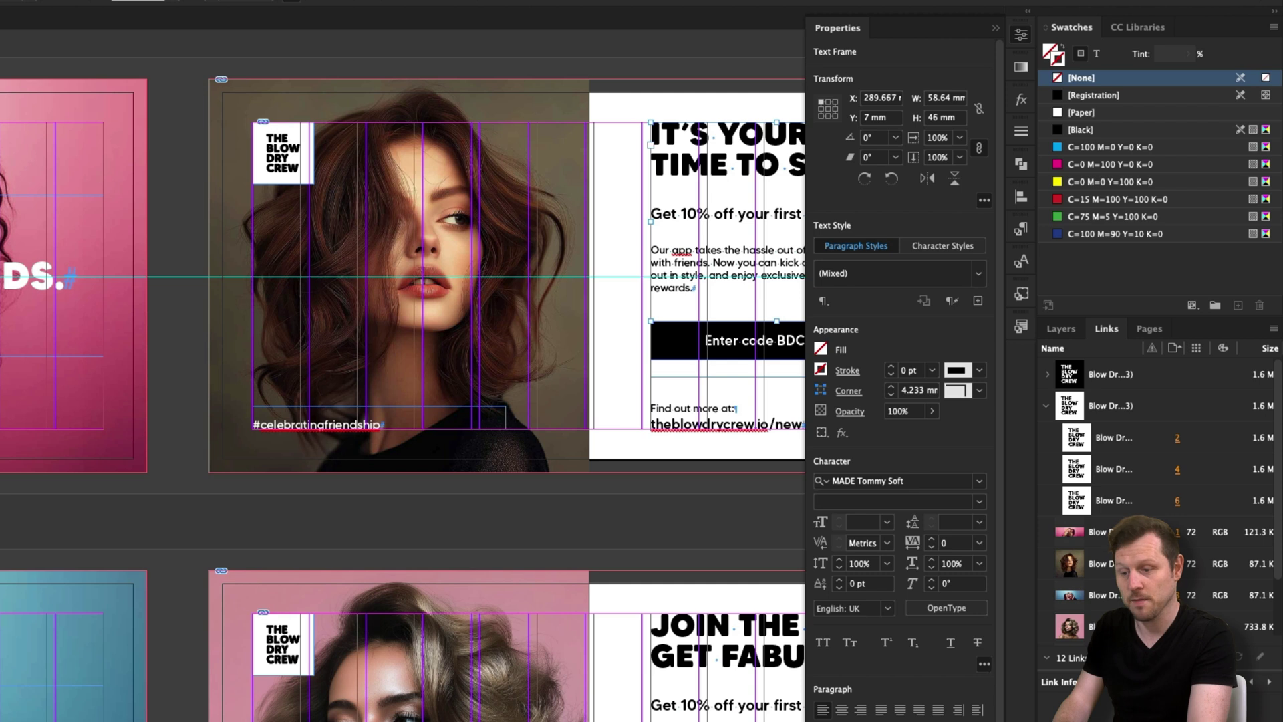
pyautogui.click(1021, 34)
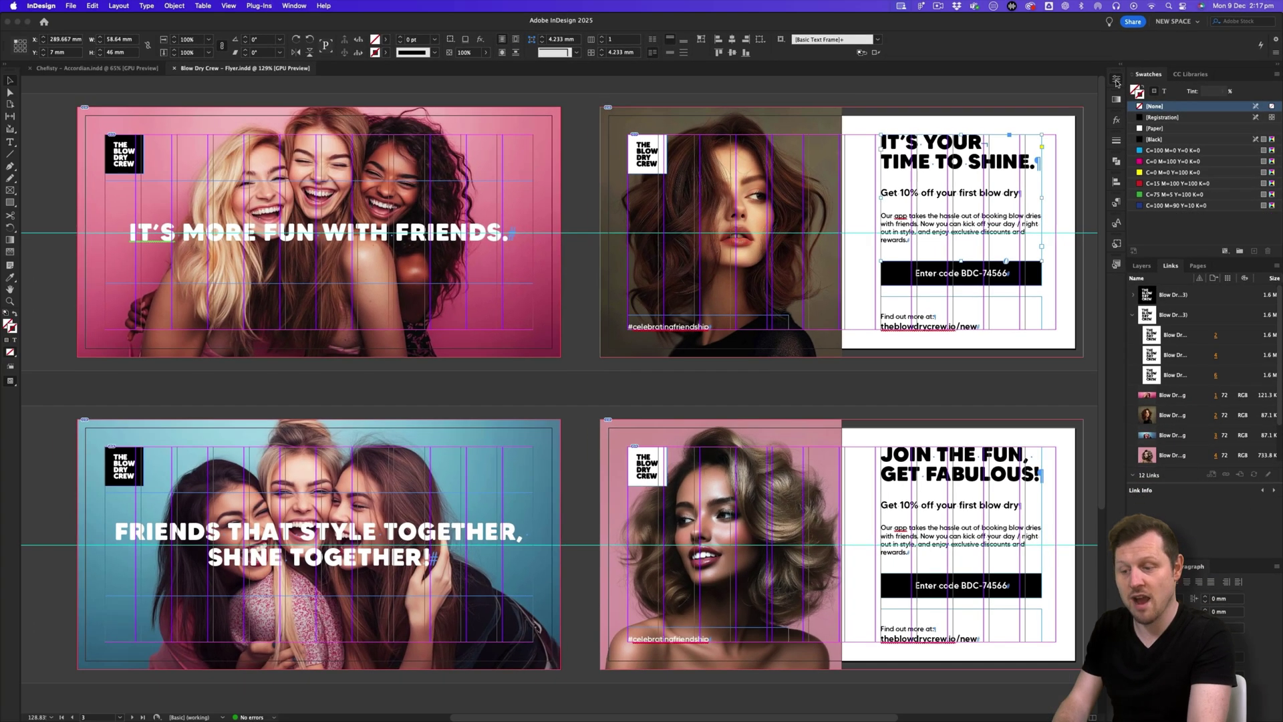
# Step: Reopen Properties as a shorter pop-out, select and deselect a headline, and toggle the pop-out closed and open
pyautogui.click(1021, 35)
pyautogui.moveTo(1039, 592); pyautogui.dragTo(1091, 406)
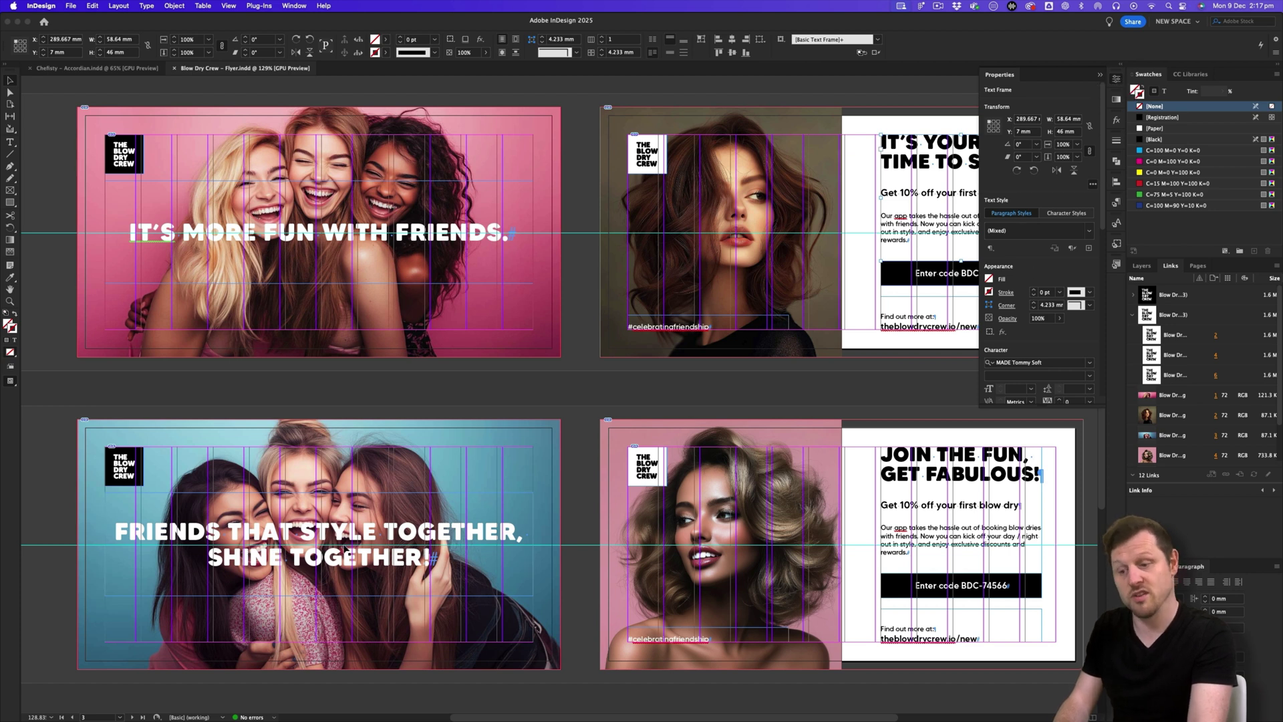
pyautogui.click(110, 538)
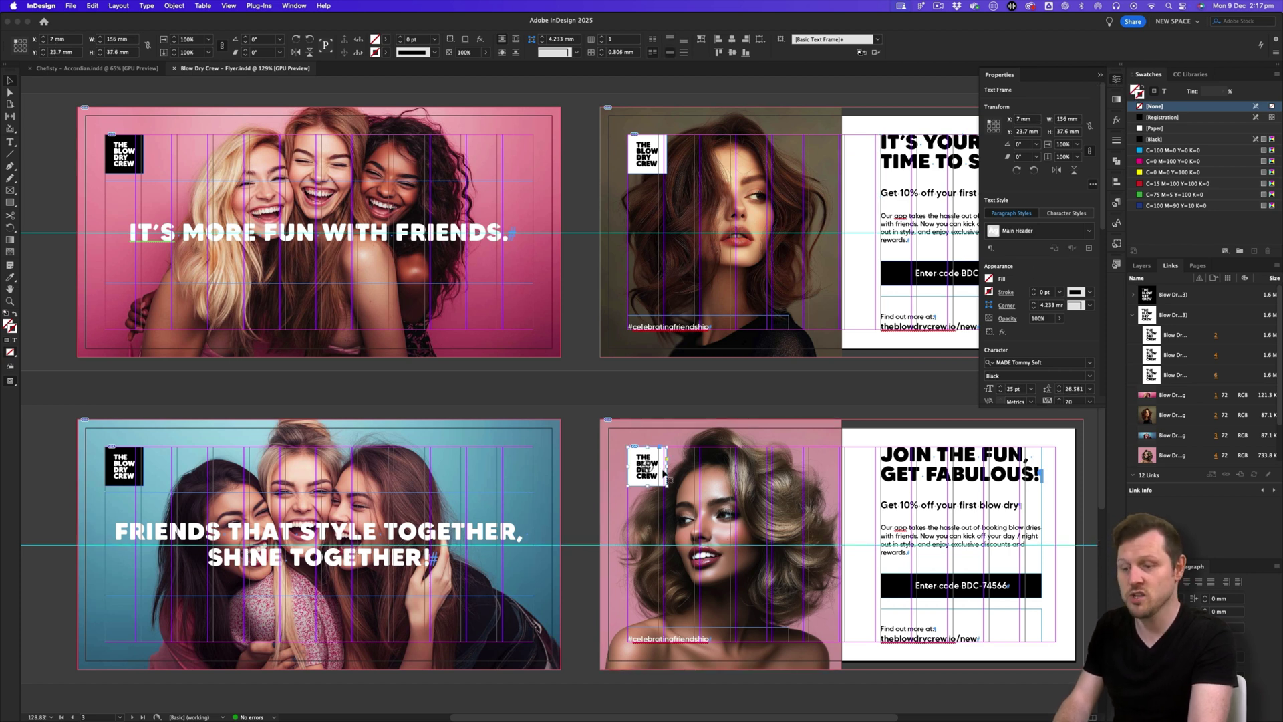
pyautogui.press('shift+super+a')
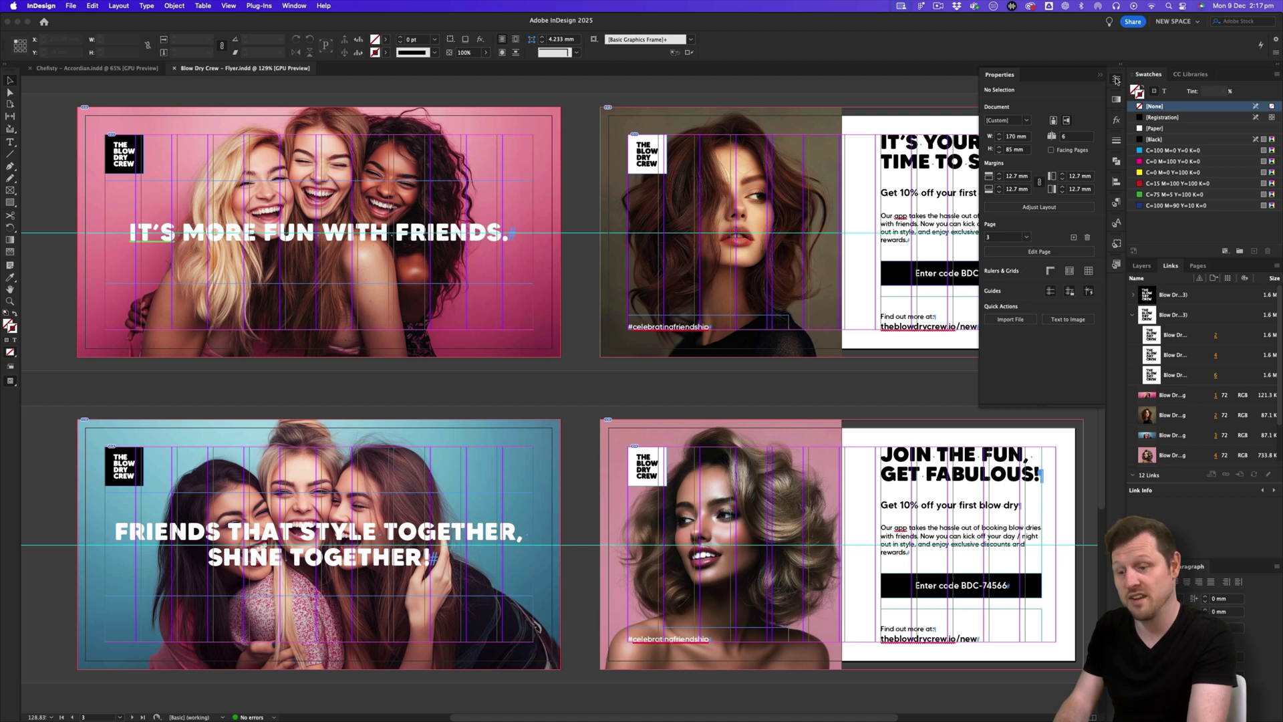
pyautogui.click(1116, 80)
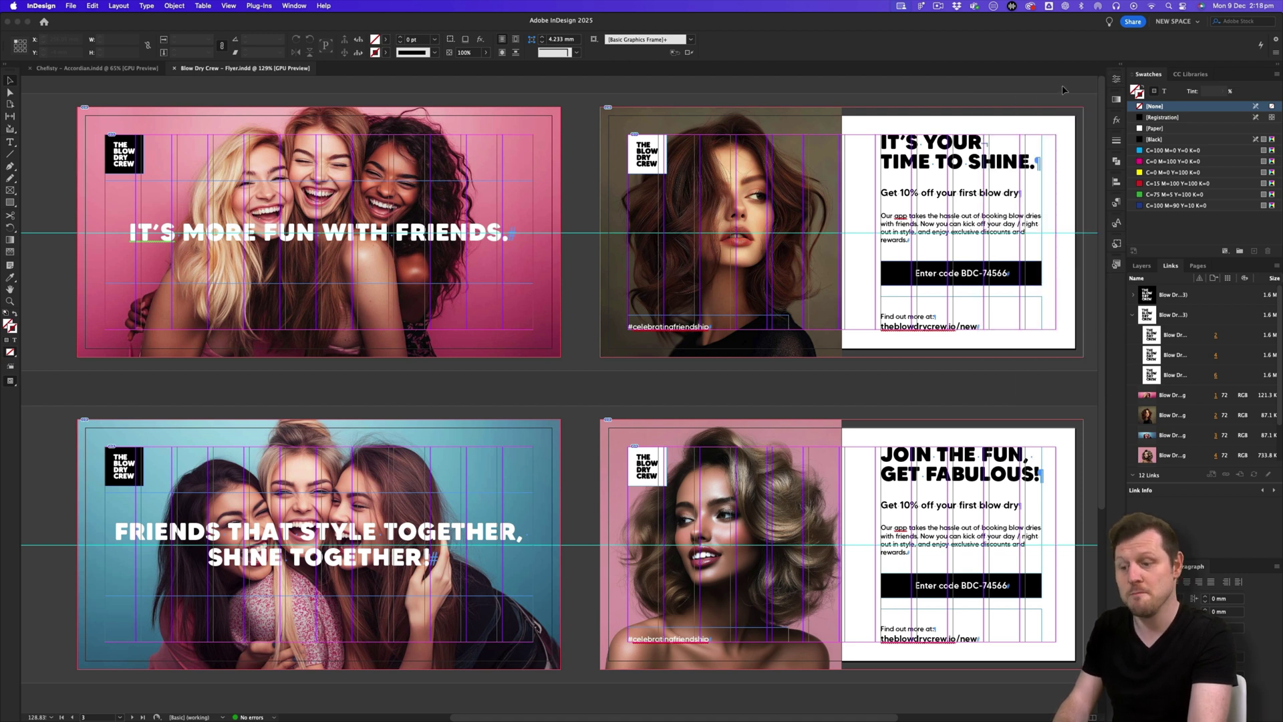
pyautogui.click(1117, 80)
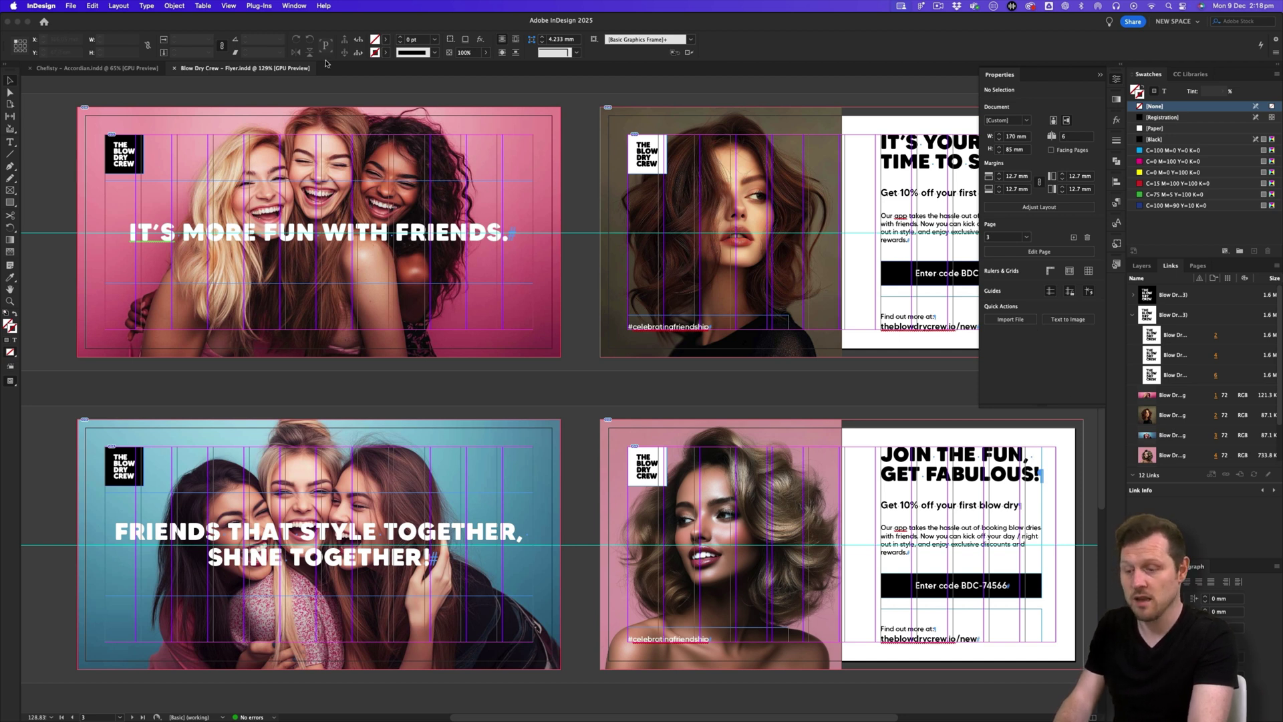
pyautogui.click(294, 6)
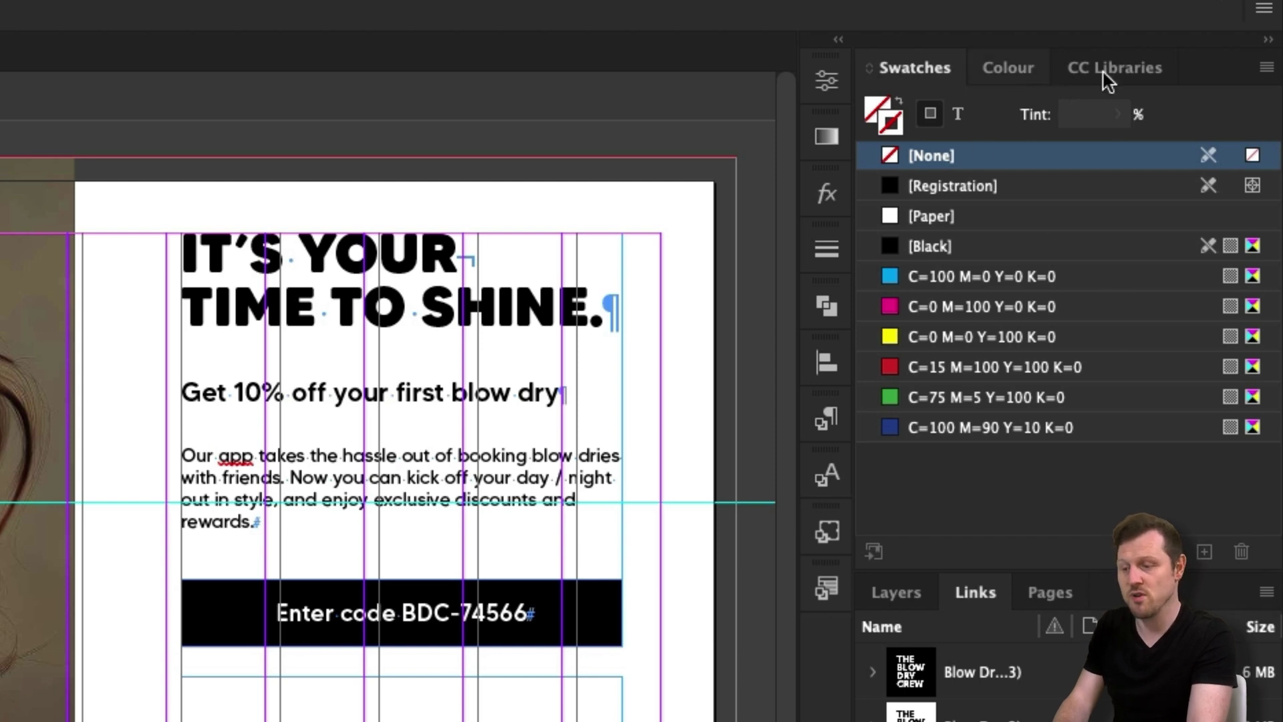
# Step: Switch to the Colour tab and back to the Swatches list, then check Window > Colour
pyautogui.click(999, 75)
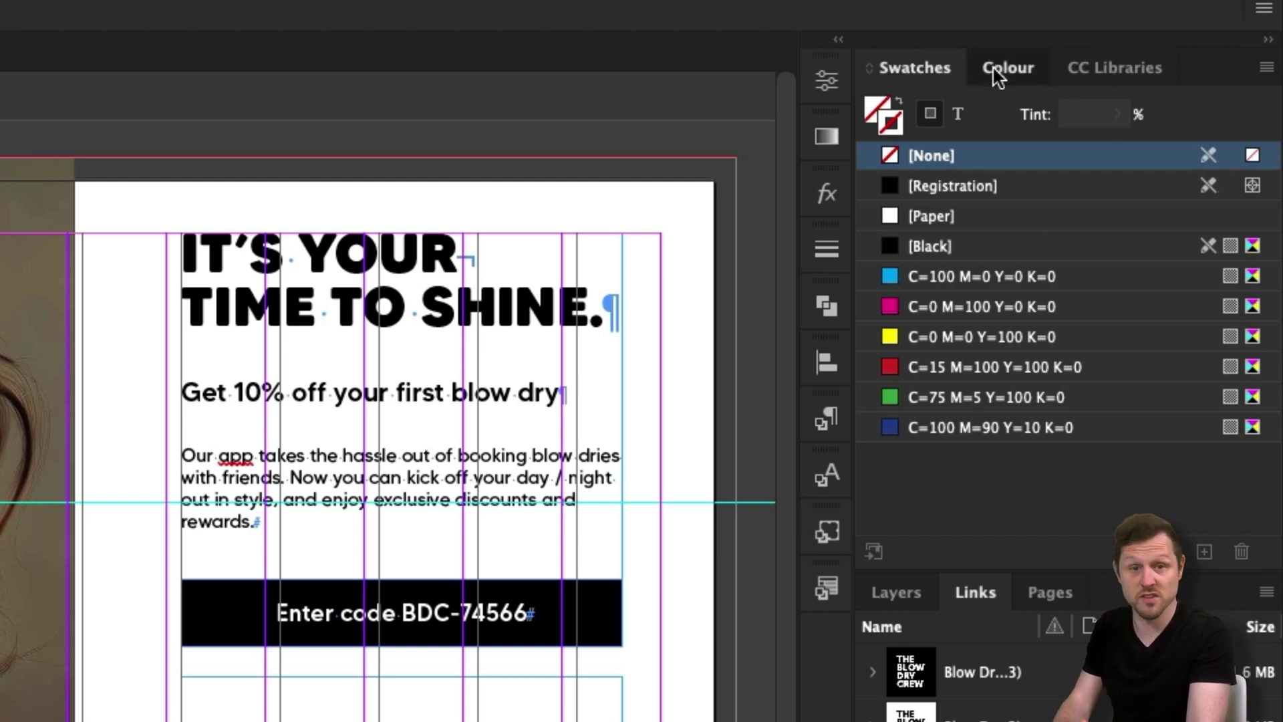
pyautogui.click(1136, 73)
pyautogui.click(872, 67)
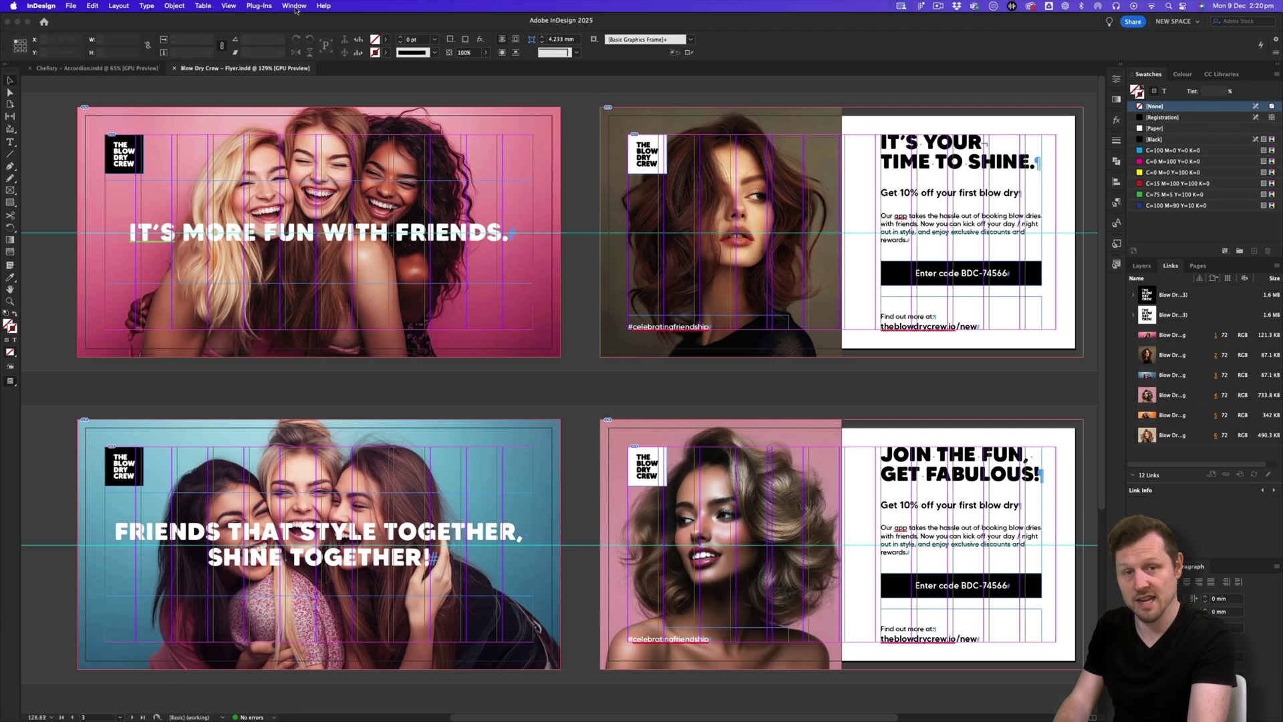
pyautogui.click(294, 5)
pyautogui.moveTo(373, 82)
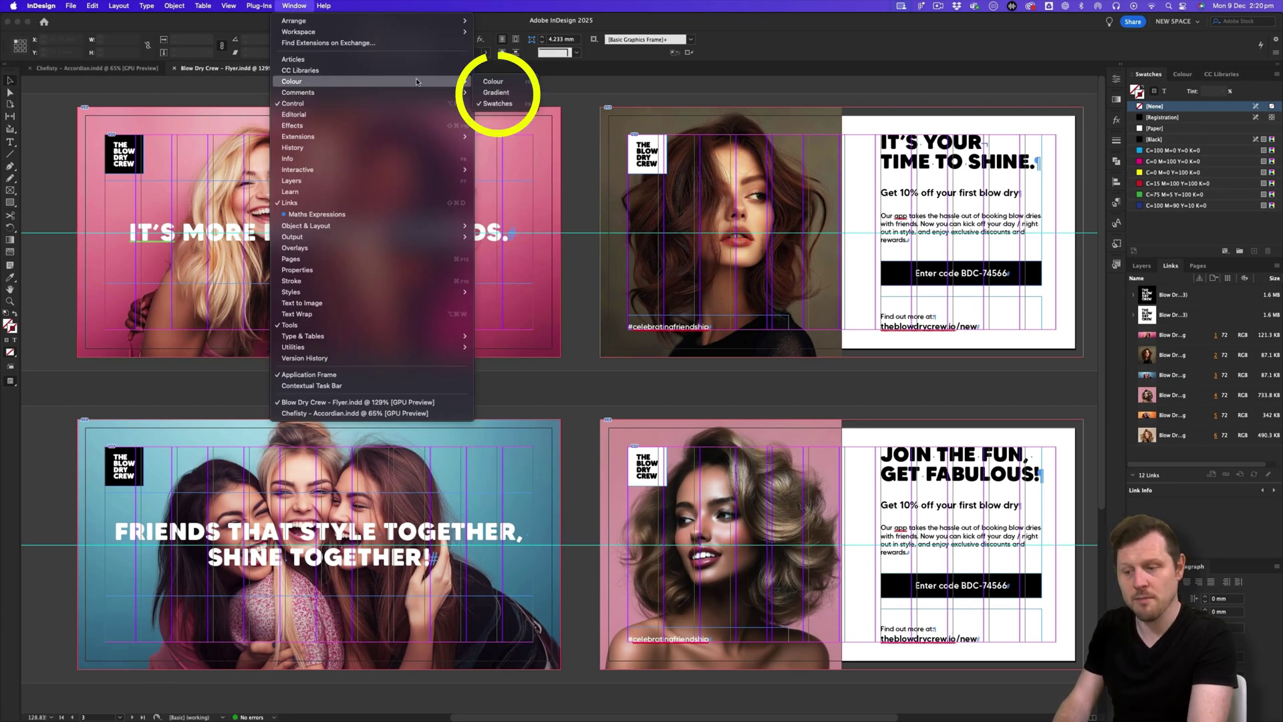
pyautogui.click(580, 104)
# Step: Enlarge the CC Libraries panel and open the Blow Dry Crew library from Recent
pyautogui.click(1222, 74)
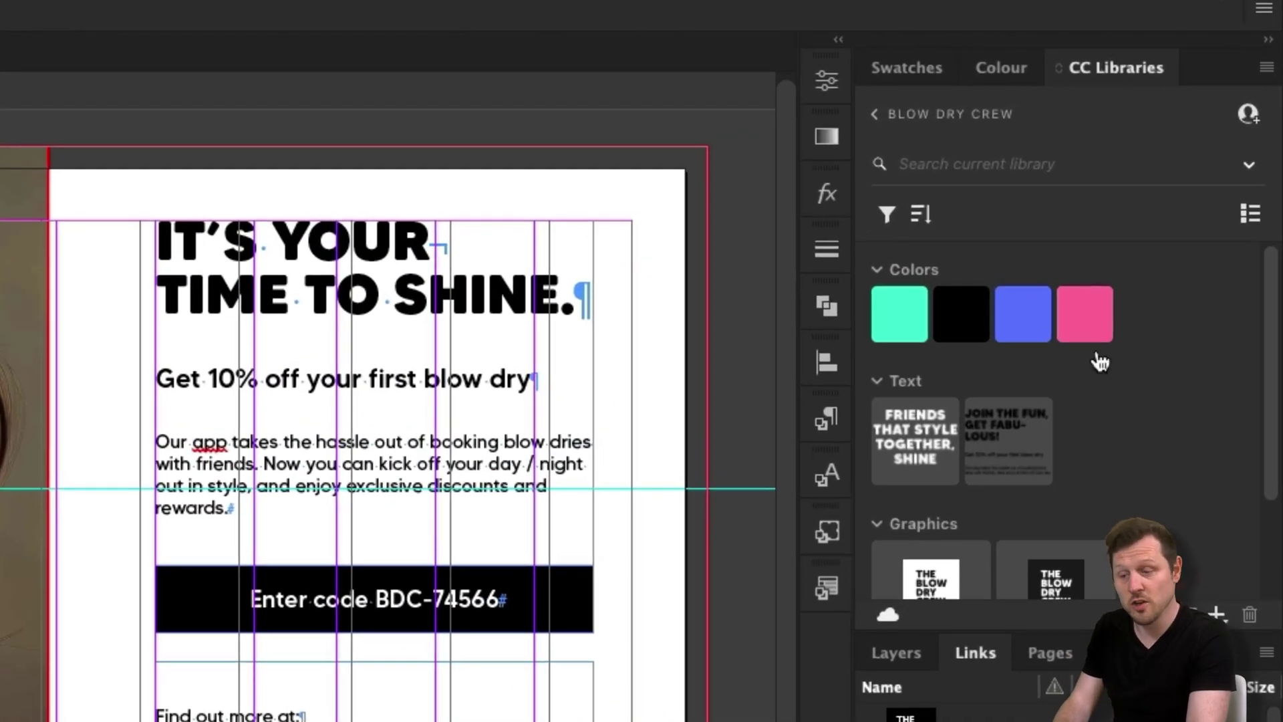
pyautogui.moveTo(1082, 629); pyautogui.dragTo(1083, 720)
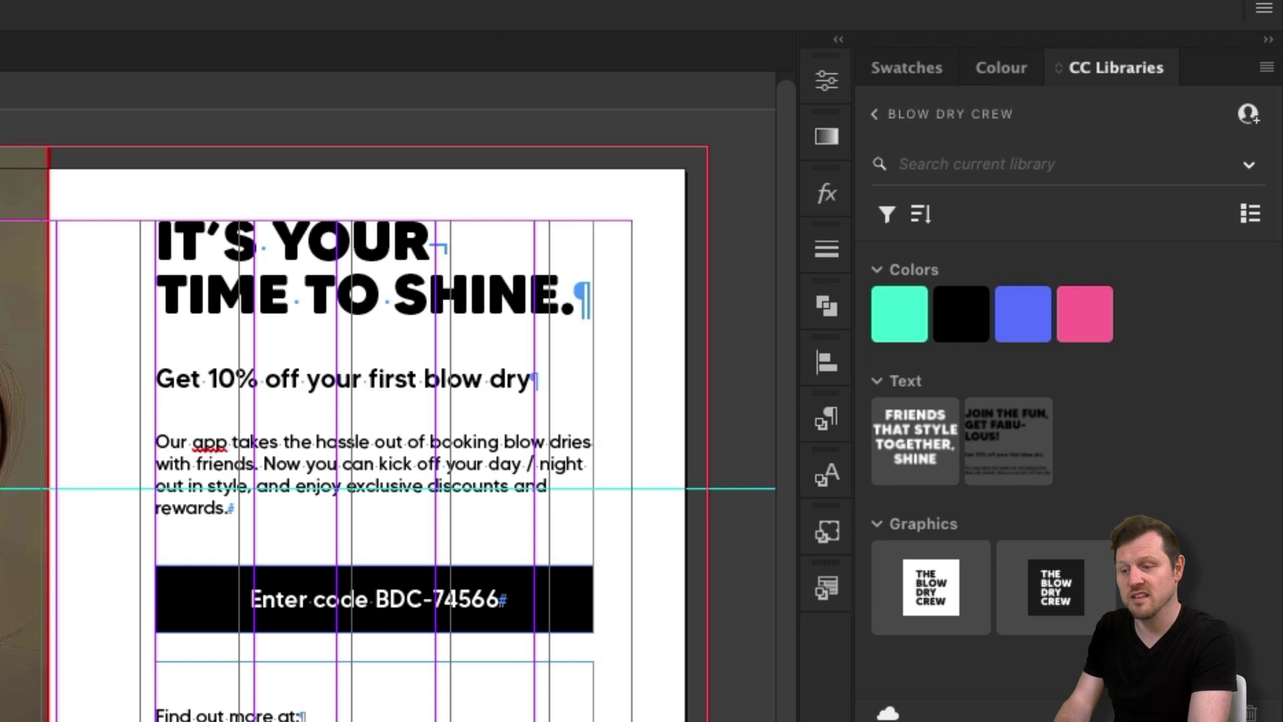
pyautogui.hscroll(10, 388, 428)
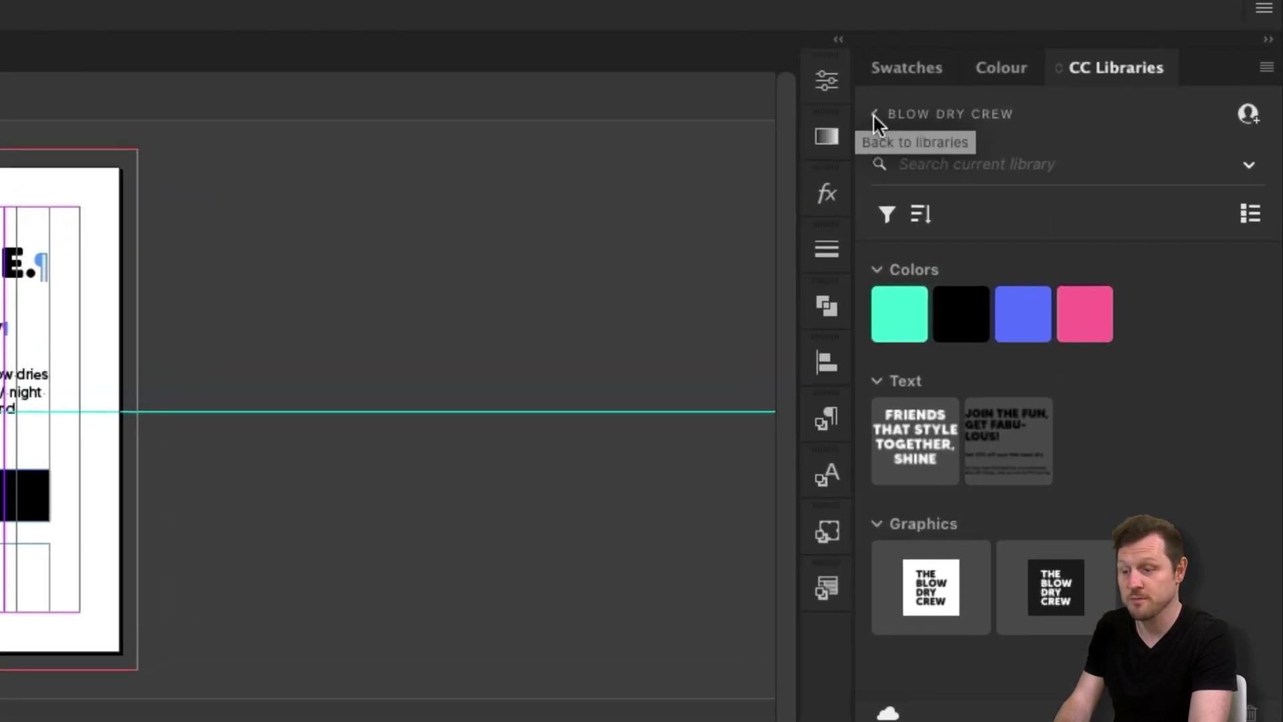
pyautogui.click(876, 114)
pyautogui.scroll(-4, 1030, 327)
pyautogui.scroll(4, 1030, 327)
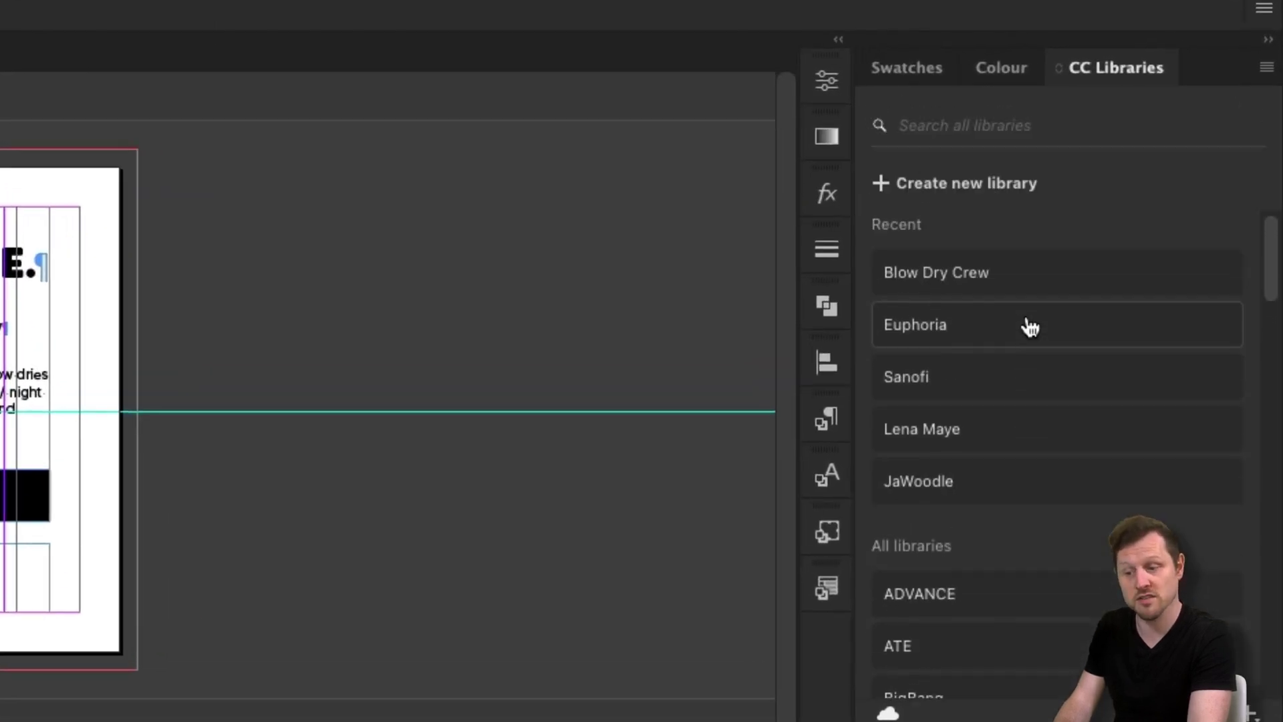
pyautogui.click(924, 278)
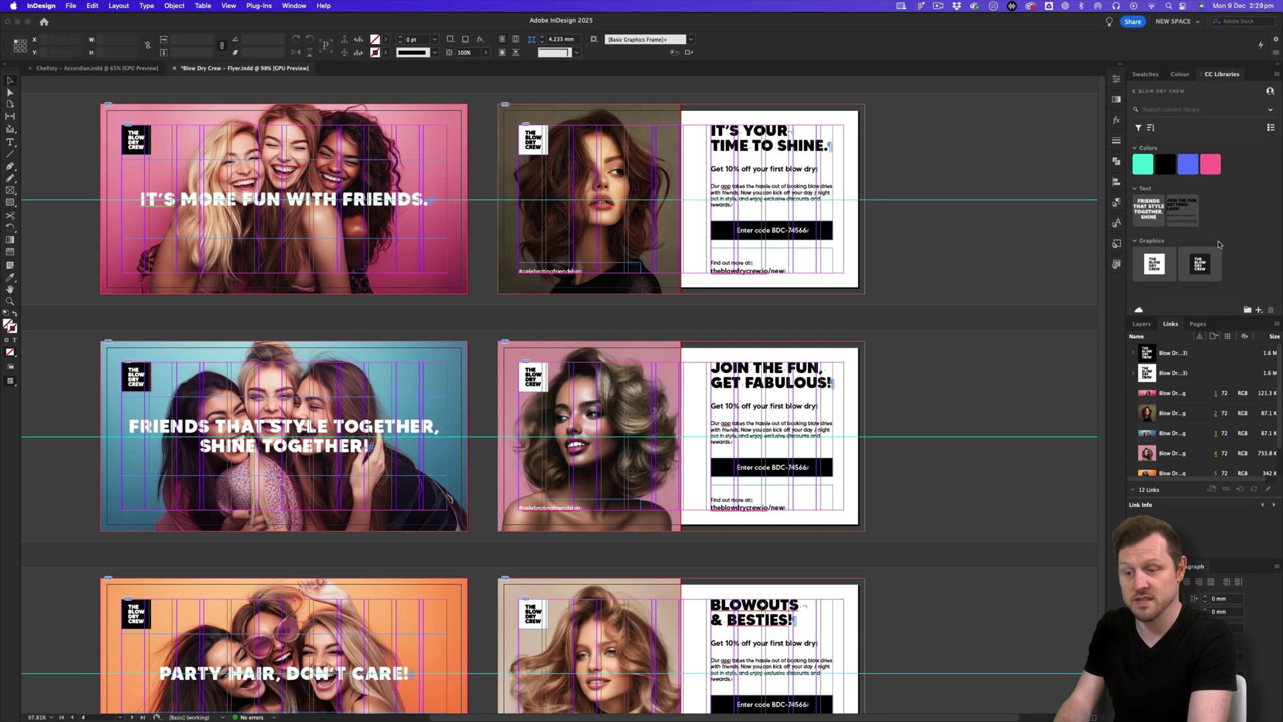
# Step: Place the 'FRIENDS THAT STYLE TOGETHER,' headline and the white logo on the pasteboard
pyautogui.click(1146, 209)
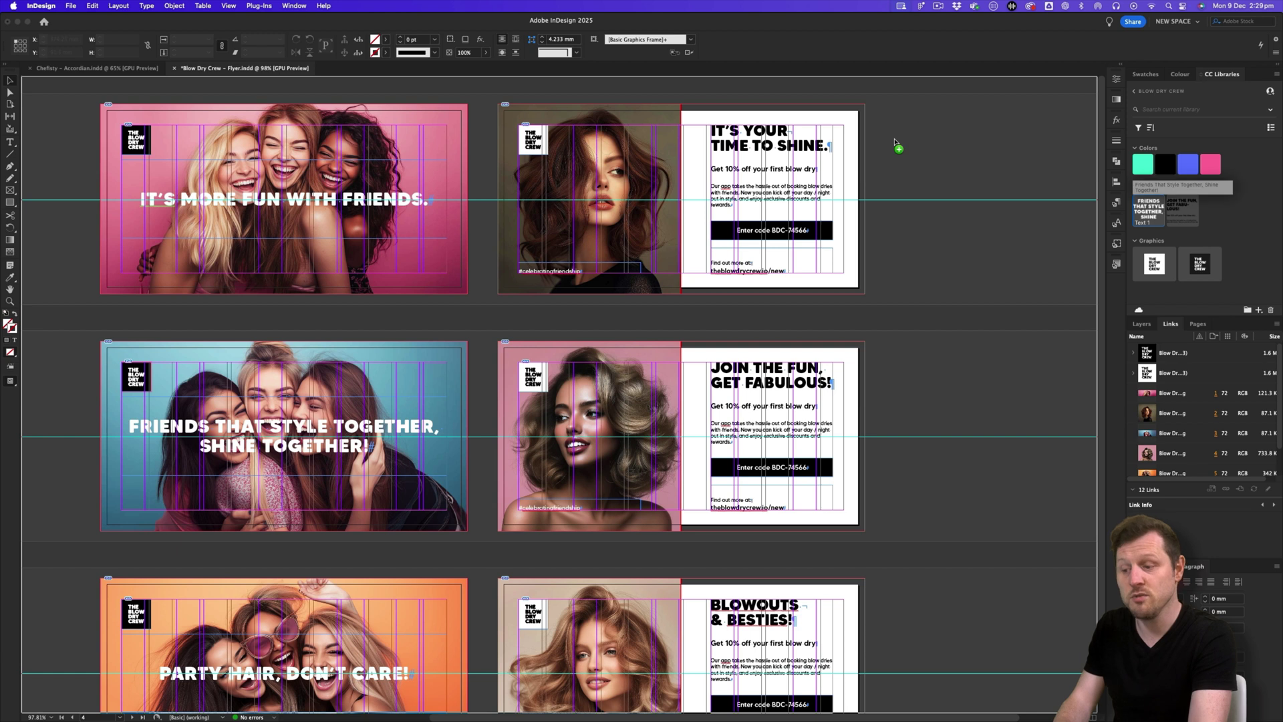
pyautogui.moveTo(885, 119); pyautogui.dragTo(1014, 189)
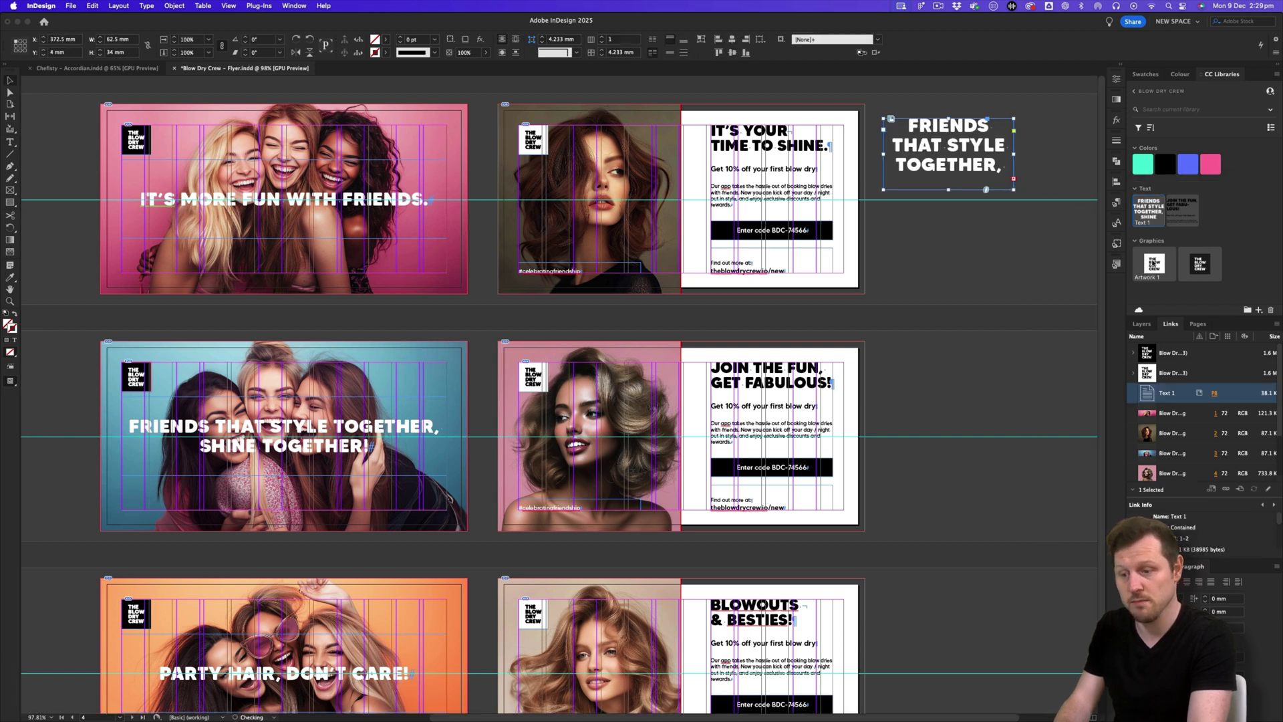
pyautogui.moveTo(930, 231); pyautogui.dragTo(926, 232)
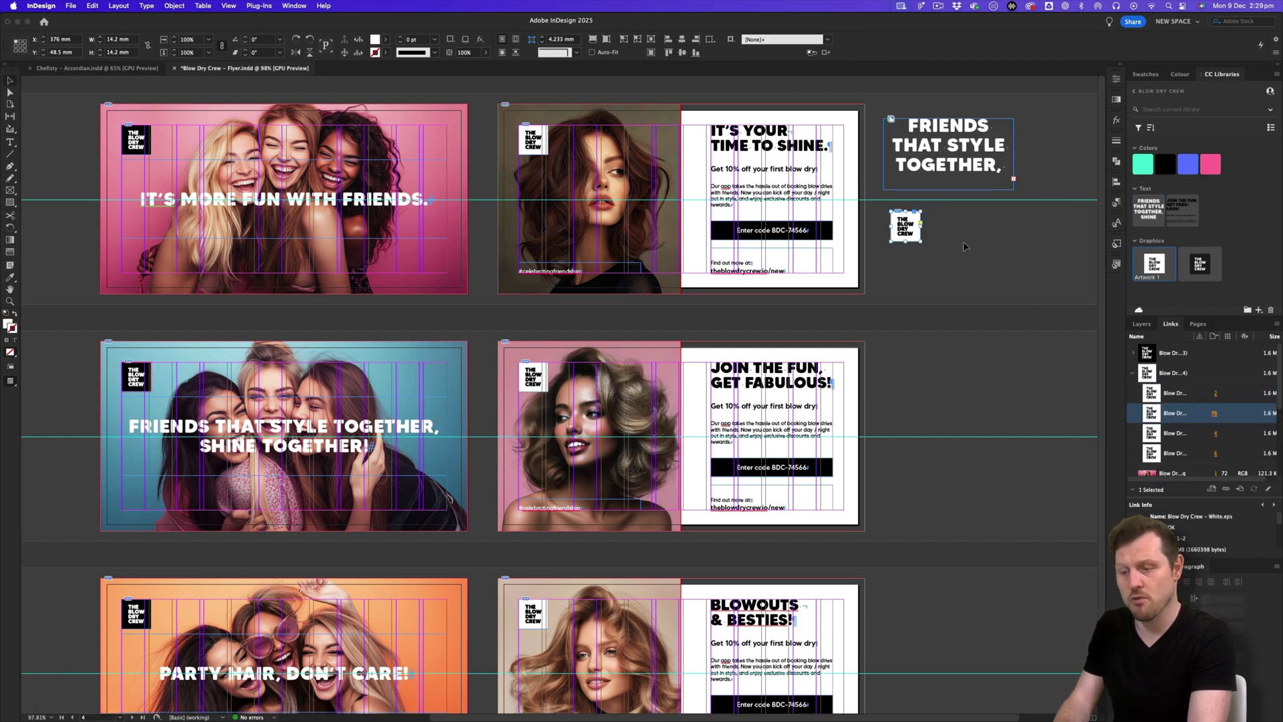
# Step: Place the 'JOIN THE FUN, GET FABULOUS!' text and the black logo on the pasteboard
pyautogui.click(1178, 204)
pyautogui.moveTo(1171, 212); pyautogui.dragTo(1040, 277)
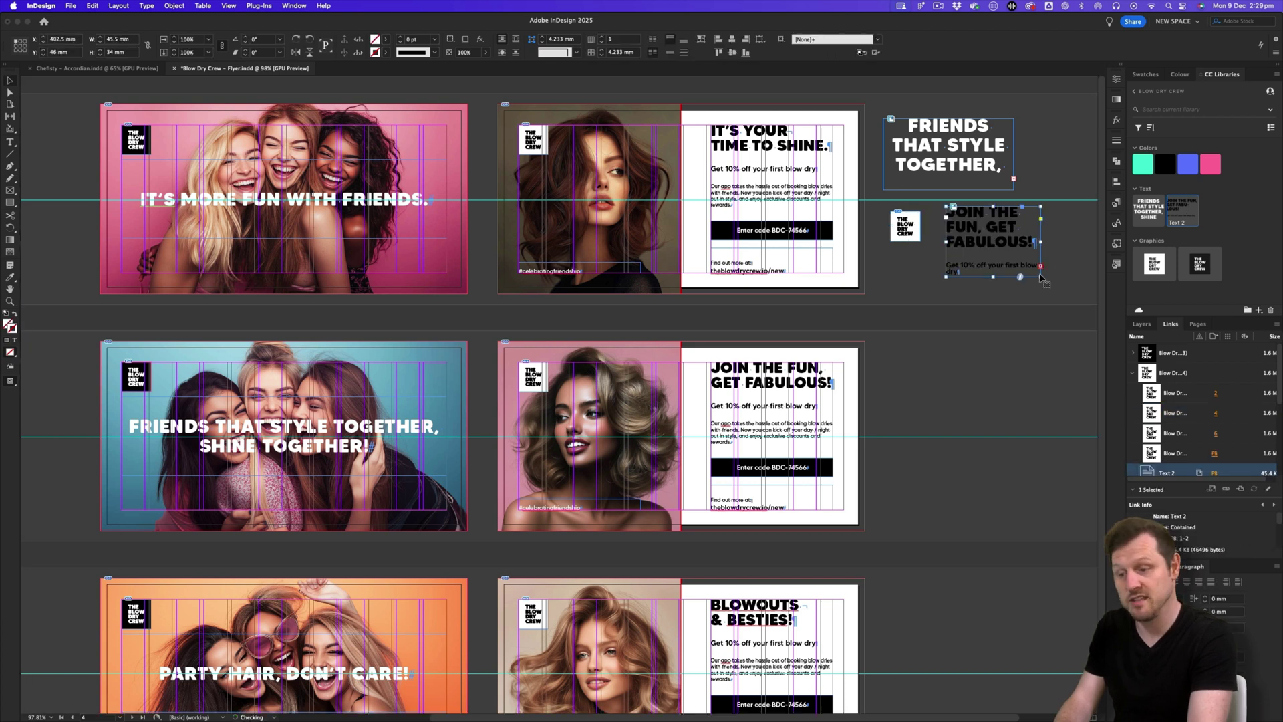
pyautogui.moveTo(1199, 262); pyautogui.dragTo(897, 257)
pyautogui.click(1060, 245)
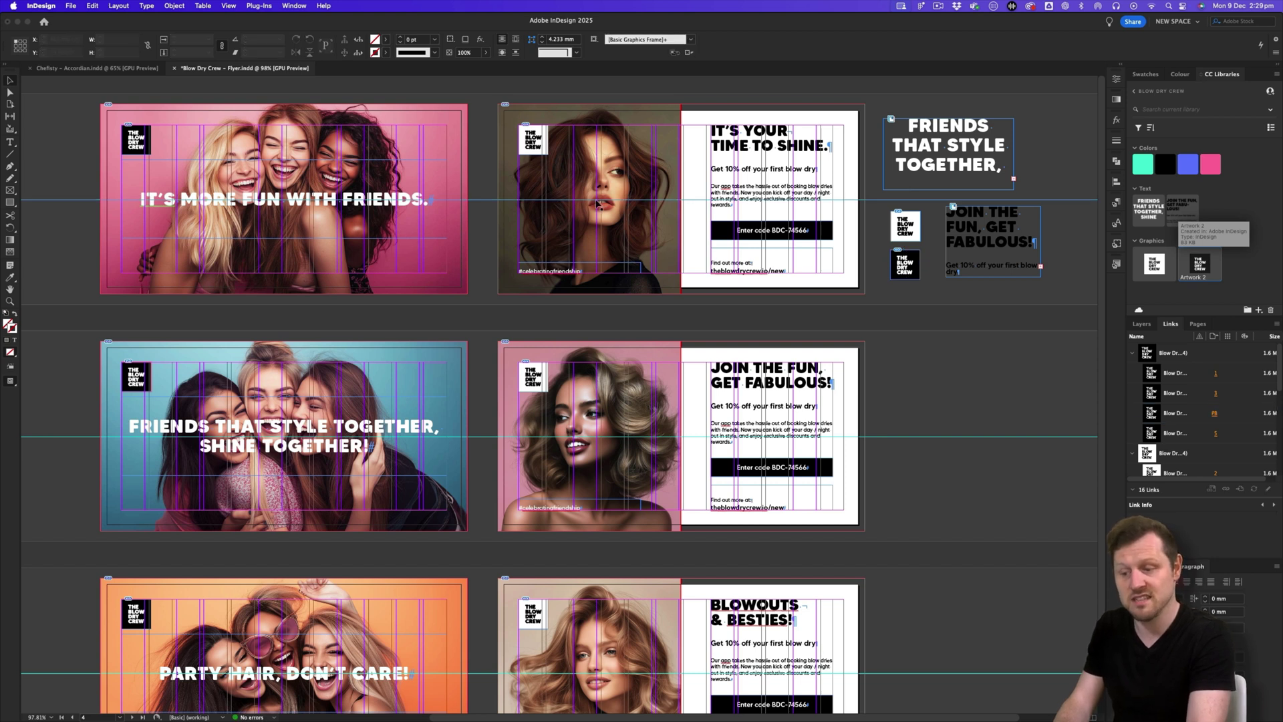
pyautogui.scroll(3, 561, 219)
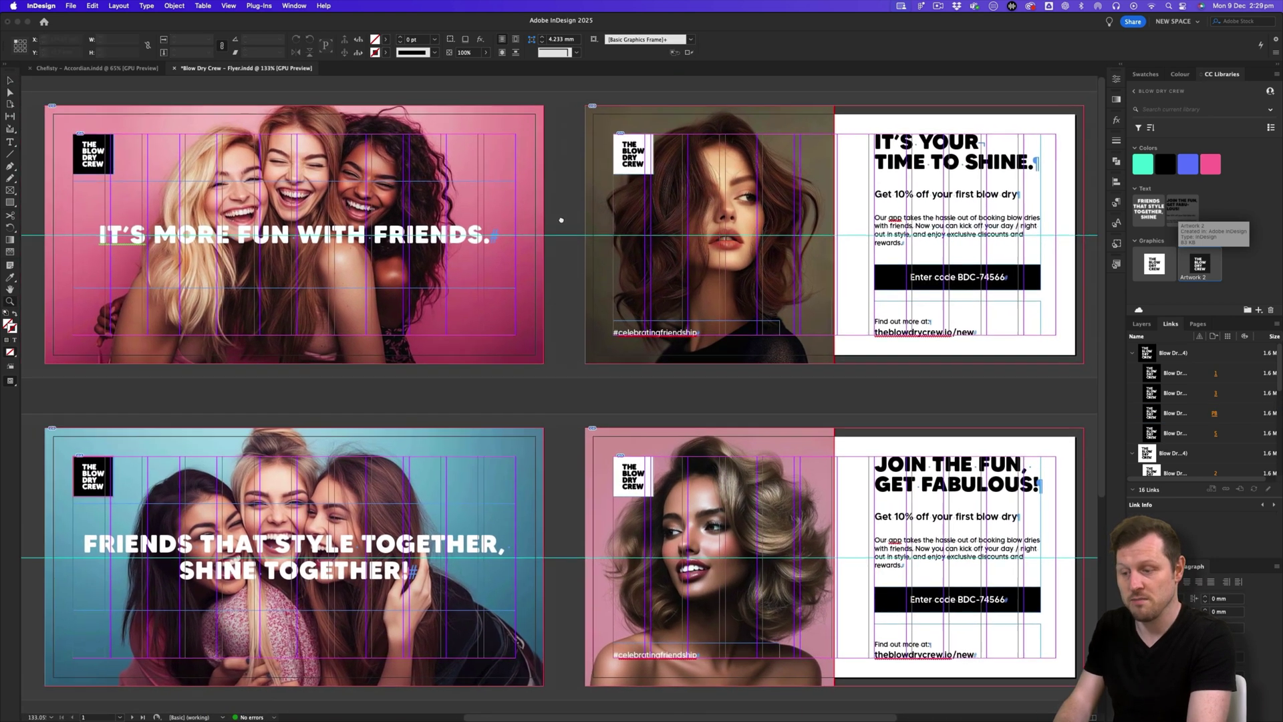
# Step: Collapse both link groups in the Links panel and switch to the Layers panel listing TYPE, LOGO + BTNS and IMAGES
pyautogui.scroll(-1, 562, 220)
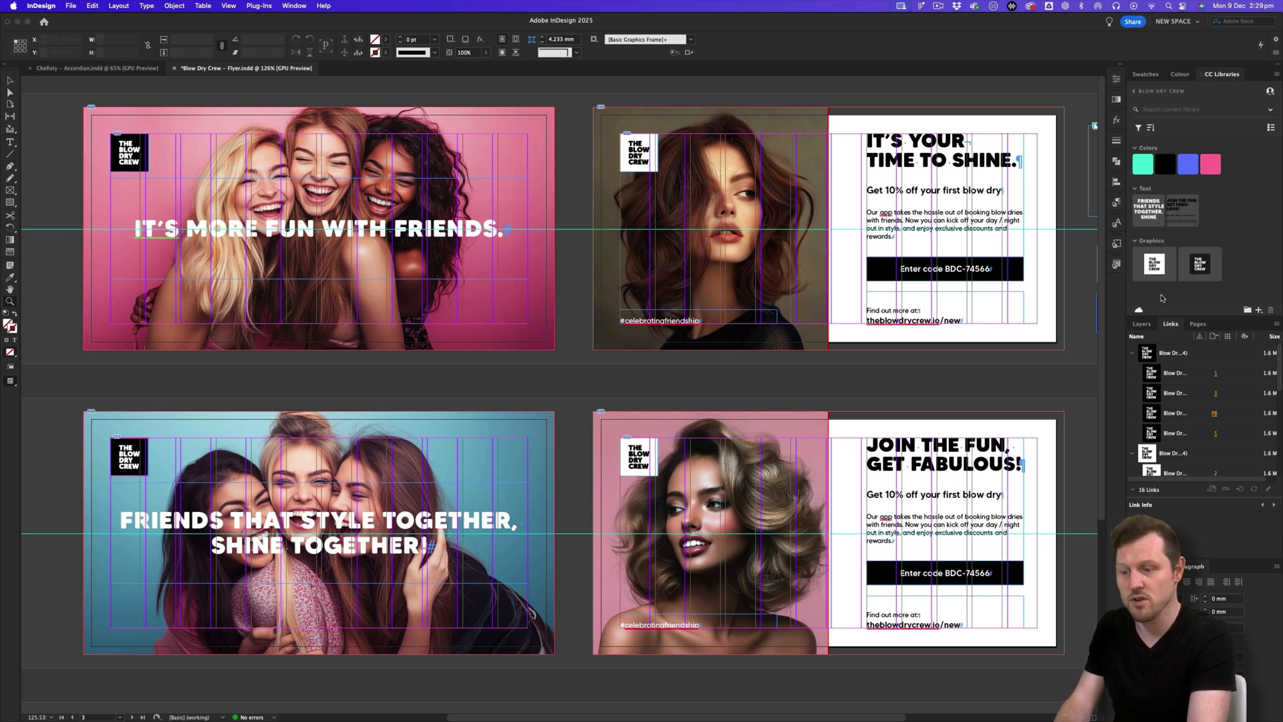
pyautogui.click(292, 7)
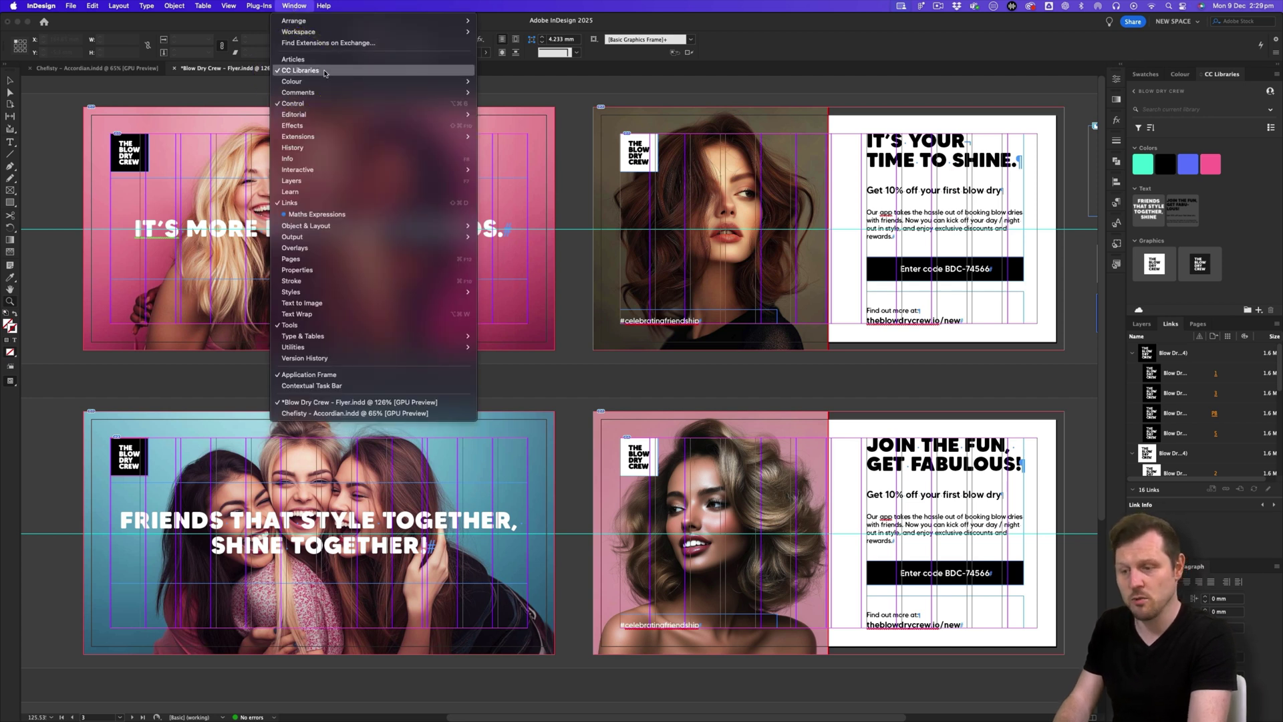
pyautogui.click(1133, 356)
pyautogui.click(1133, 354)
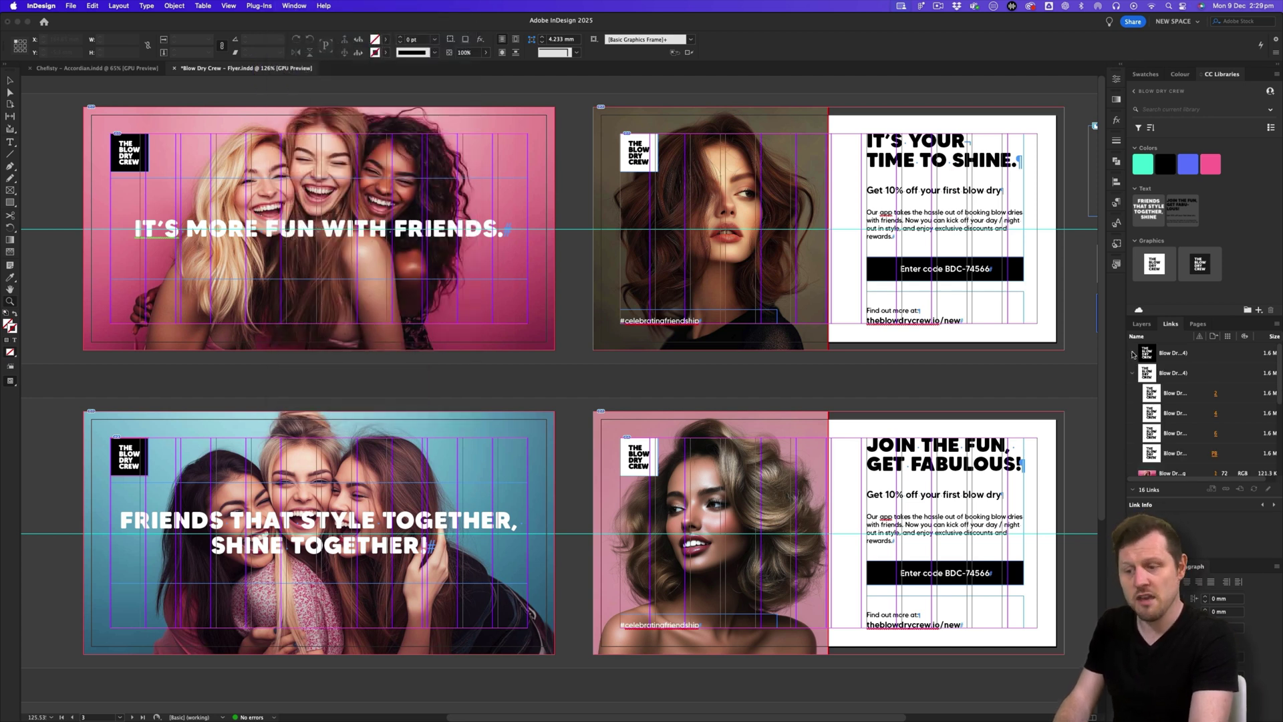
pyautogui.click(1133, 373)
pyautogui.click(1149, 326)
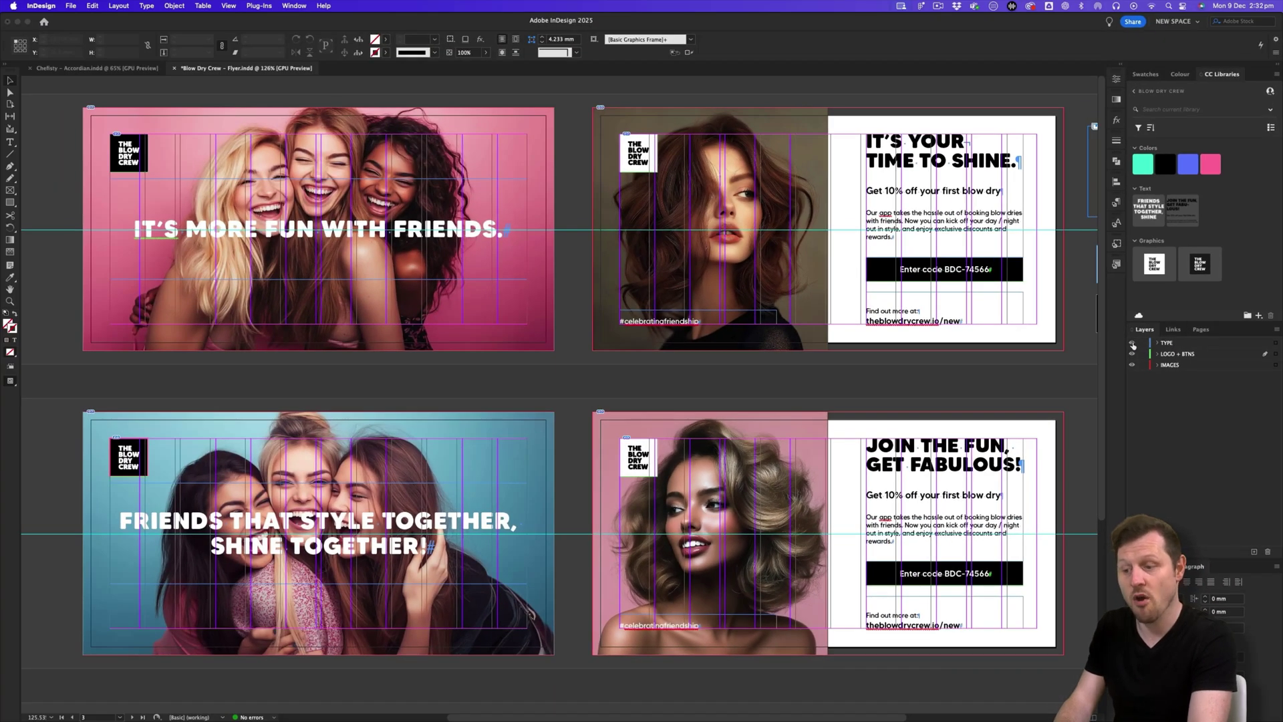
# Step: Hide the TYPE, LOGO + BTNS and IMAGES layers, then turn all three back on
pyautogui.click(1132, 344)
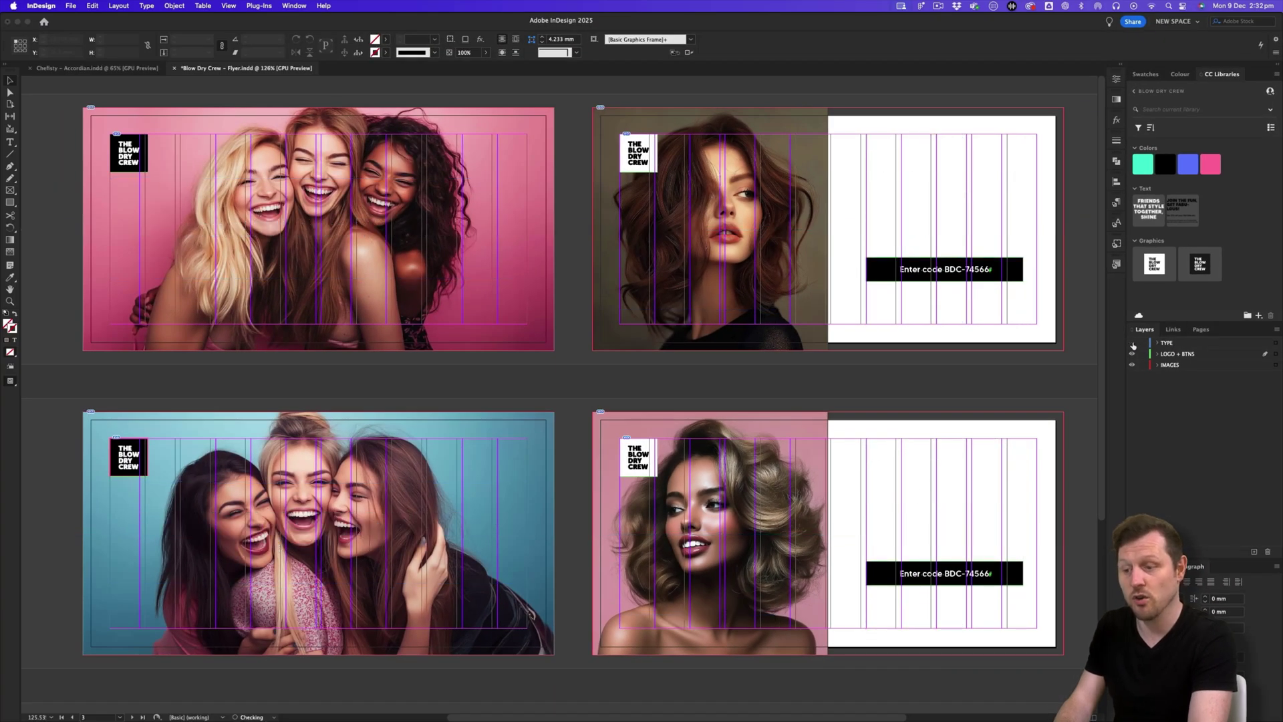
pyautogui.click(1132, 354)
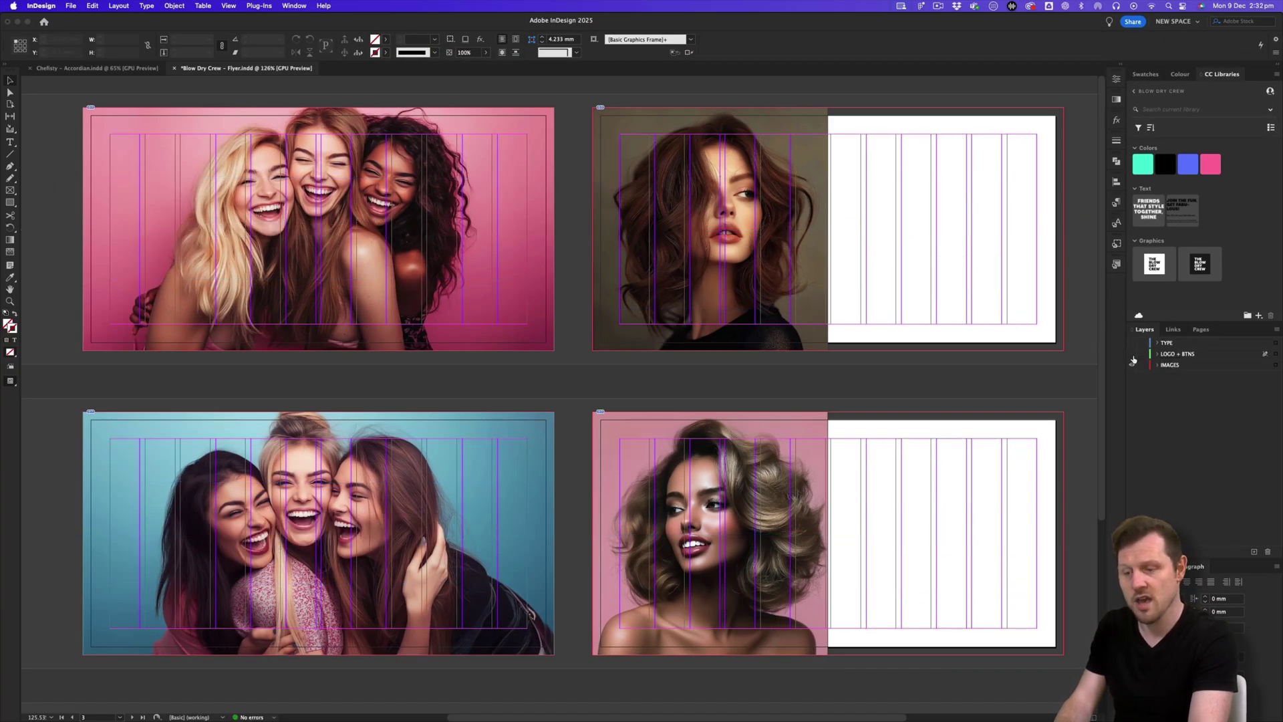
pyautogui.click(1133, 365)
pyautogui.click(1132, 365)
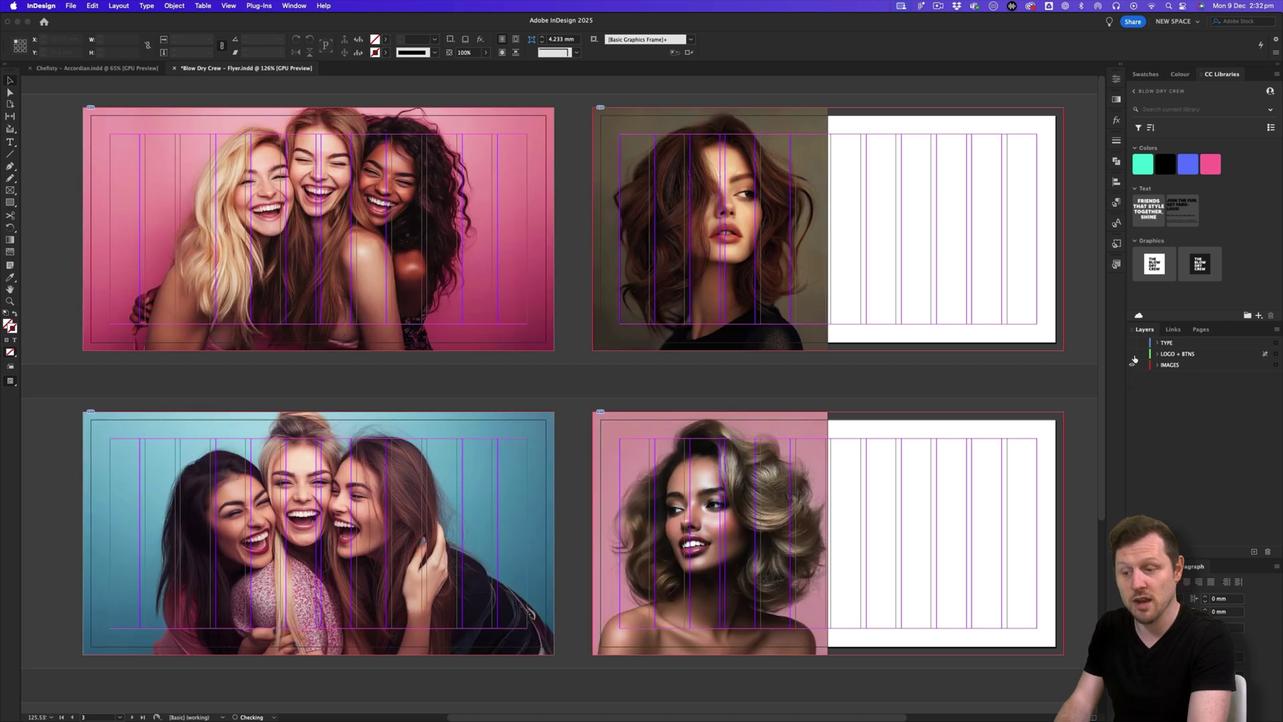
pyautogui.click(1133, 354)
pyautogui.click(1133, 343)
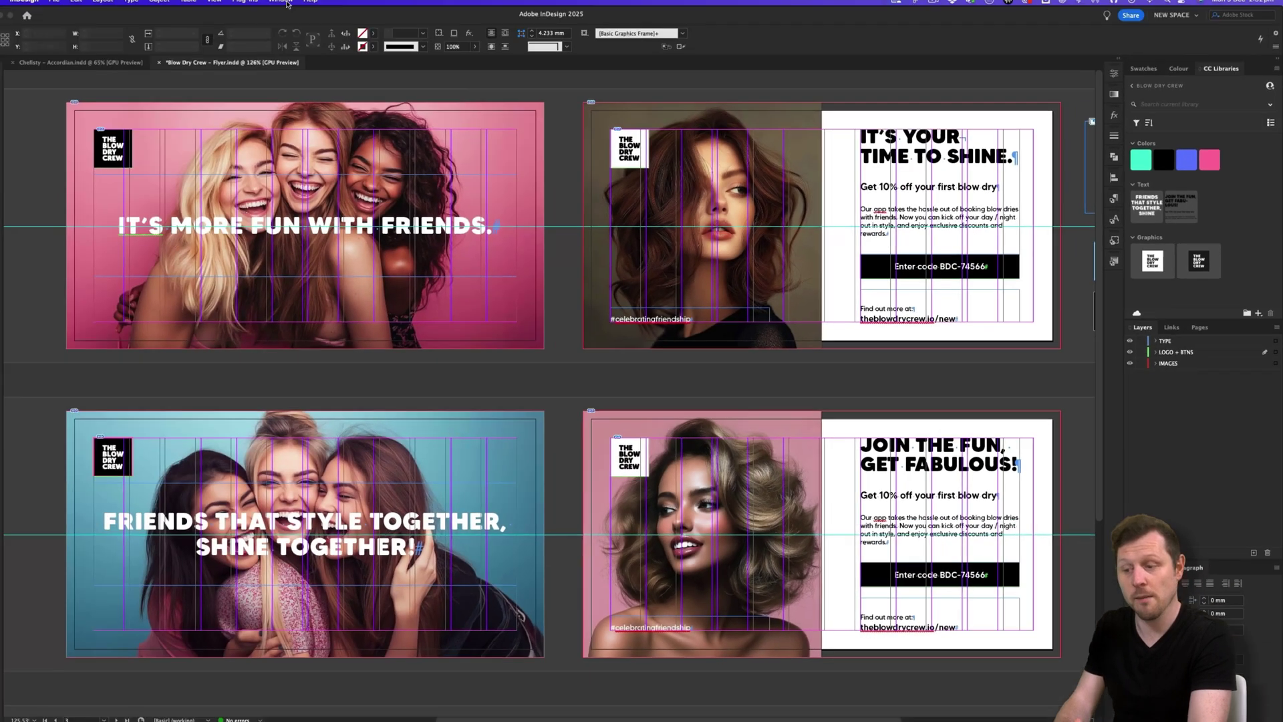
# Step: Open the Character panel beside Paragraph, showing MADE Tommy Soft Black at 21 pt with 20.4 pt leading
pyautogui.click(298, 7)
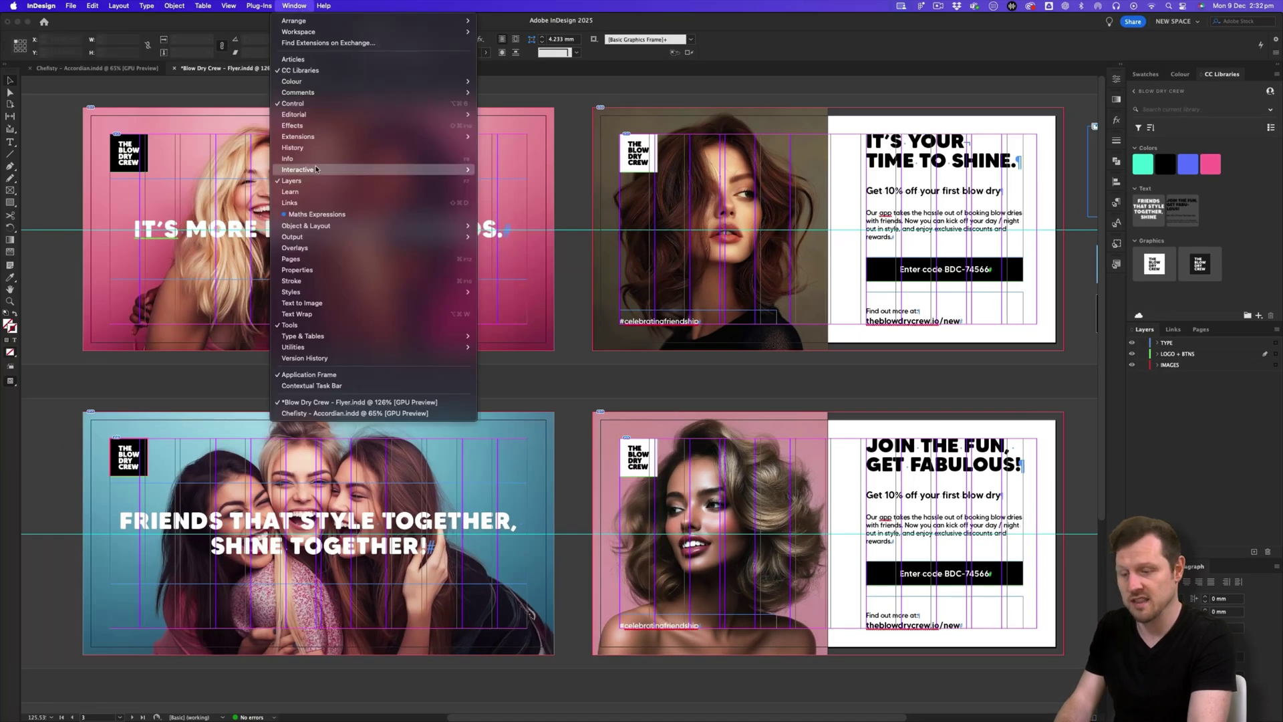
pyautogui.click(1147, 390)
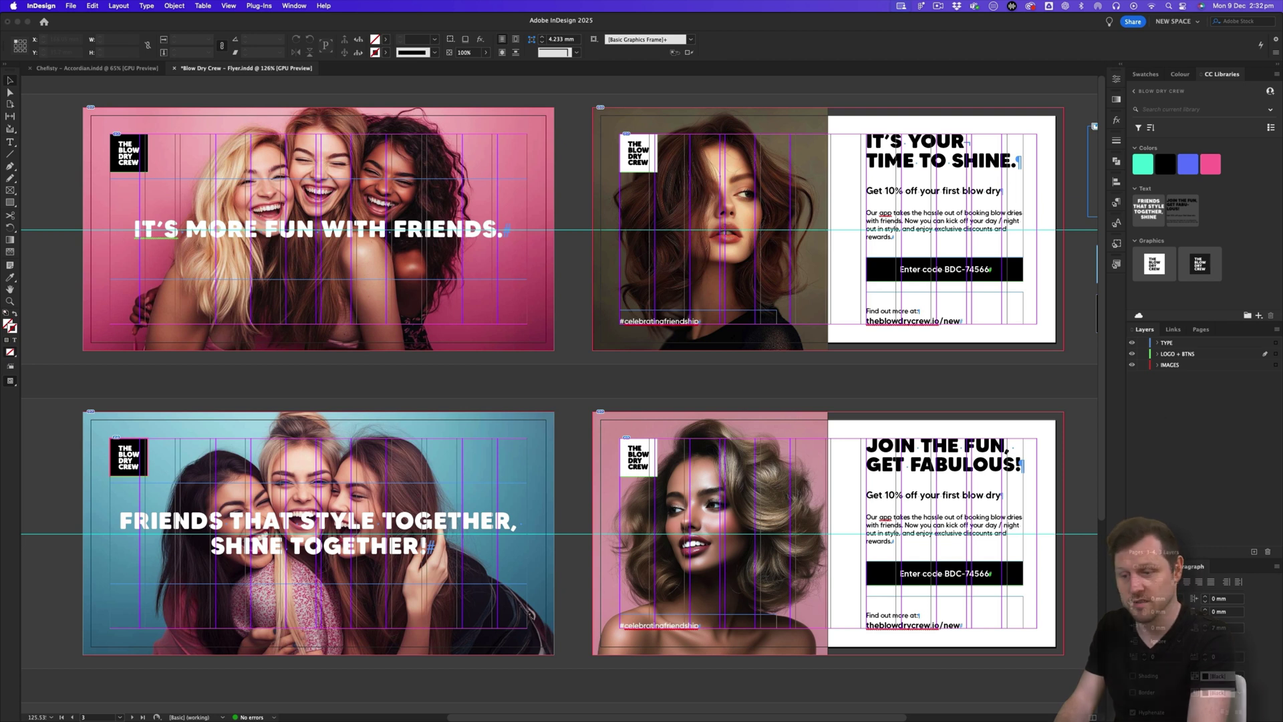
pyautogui.click(1166, 569)
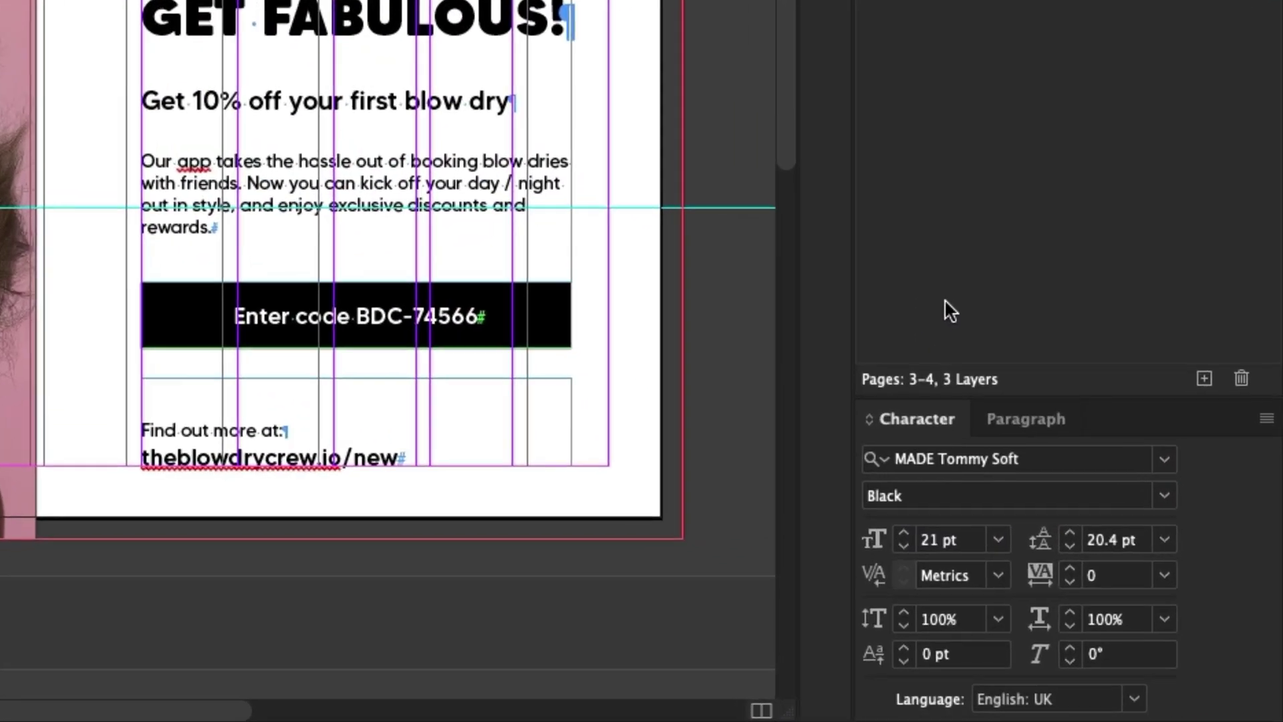
pyautogui.click(1025, 421)
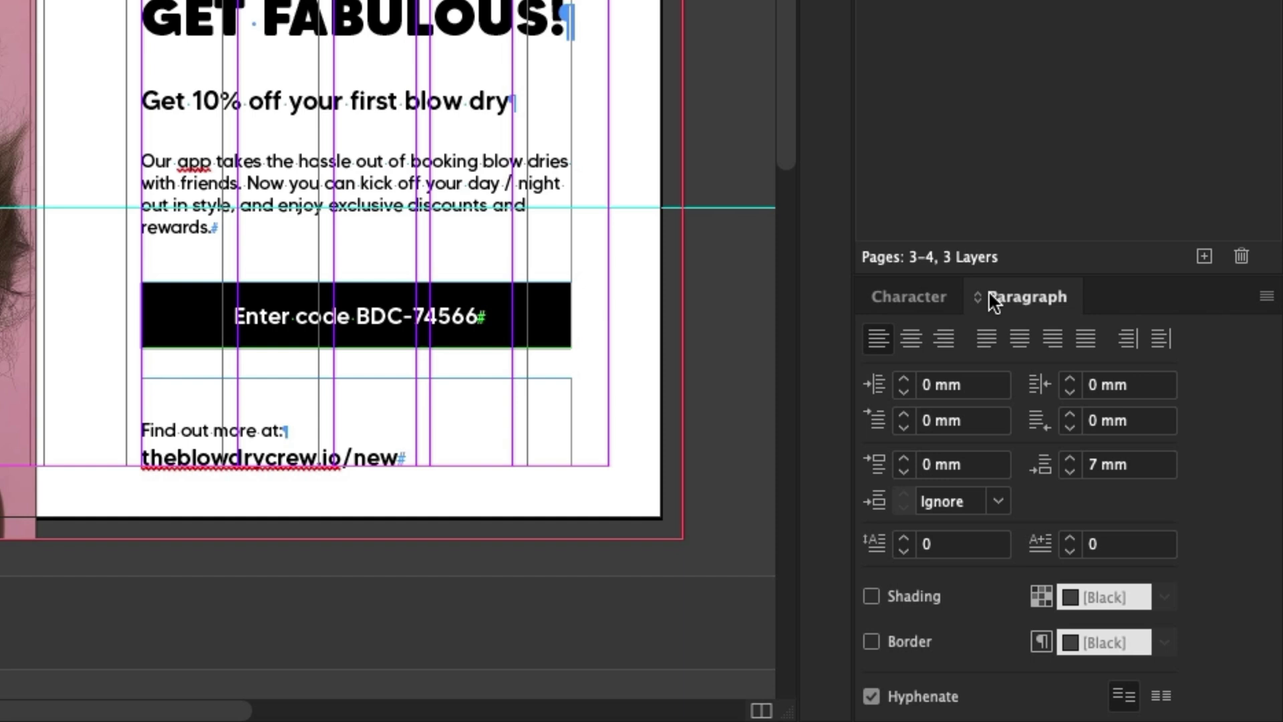
pyautogui.click(925, 299)
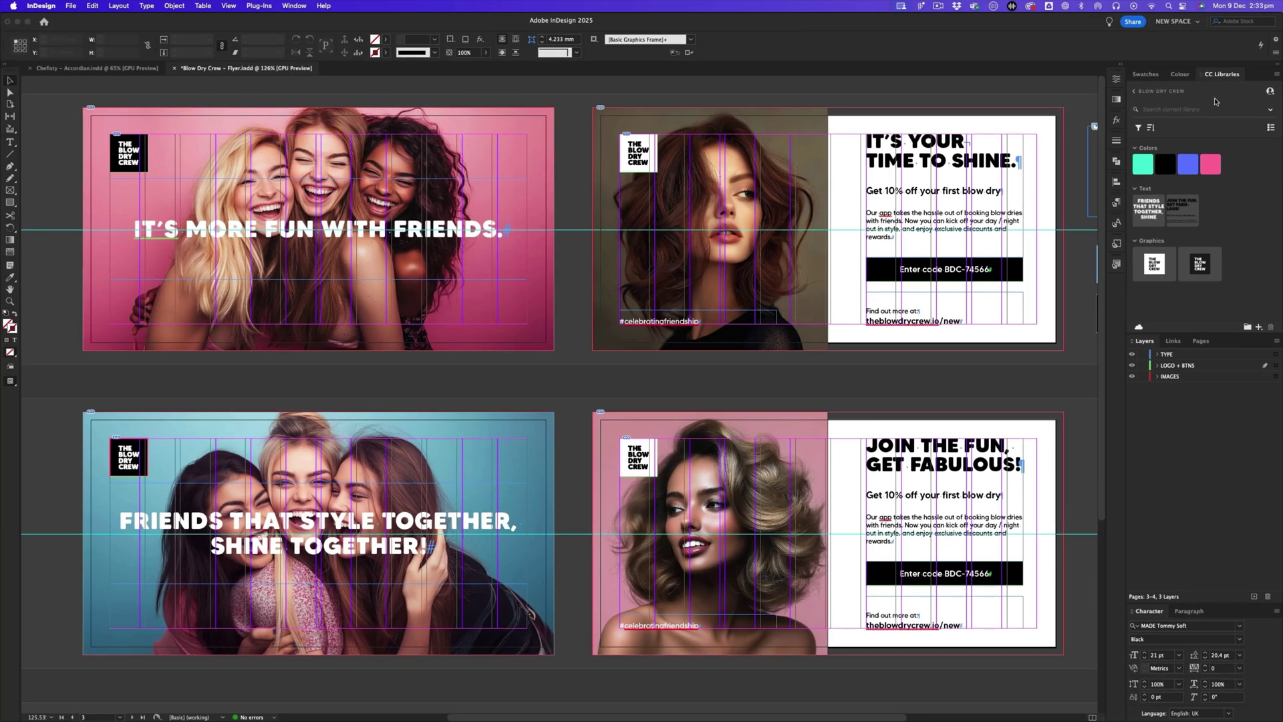
pyautogui.click(1116, 80)
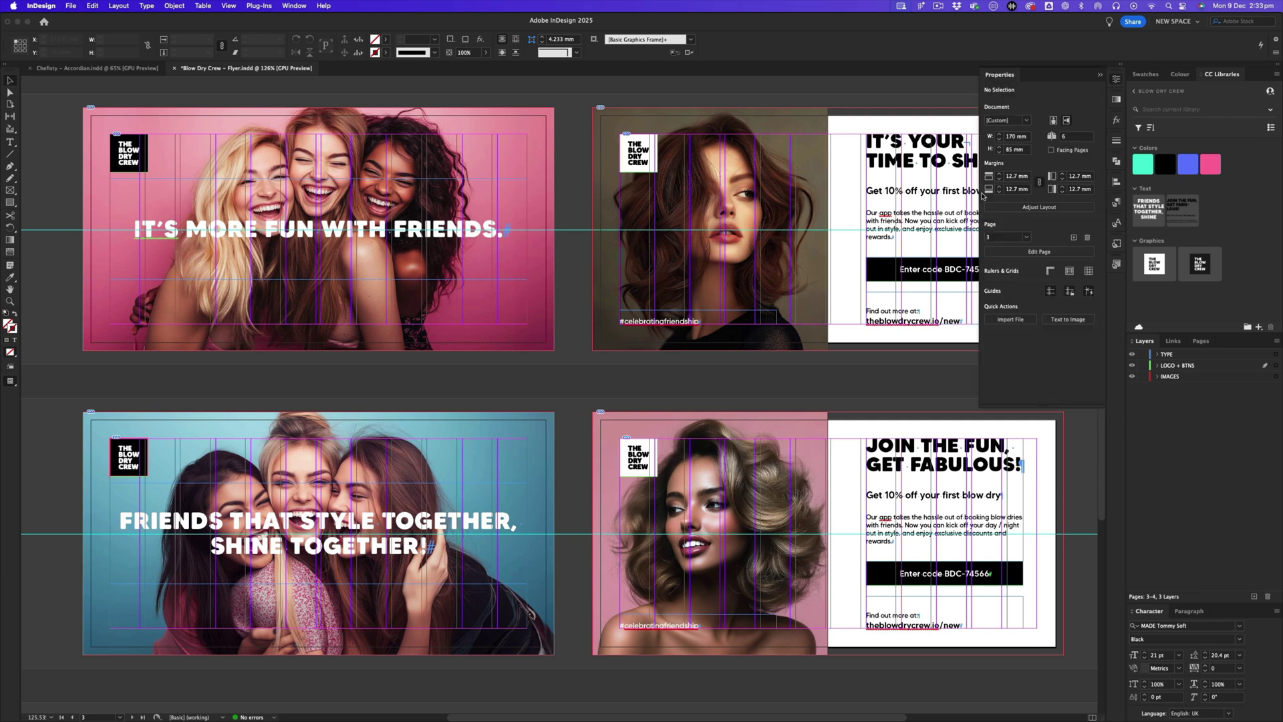
pyautogui.click(1100, 76)
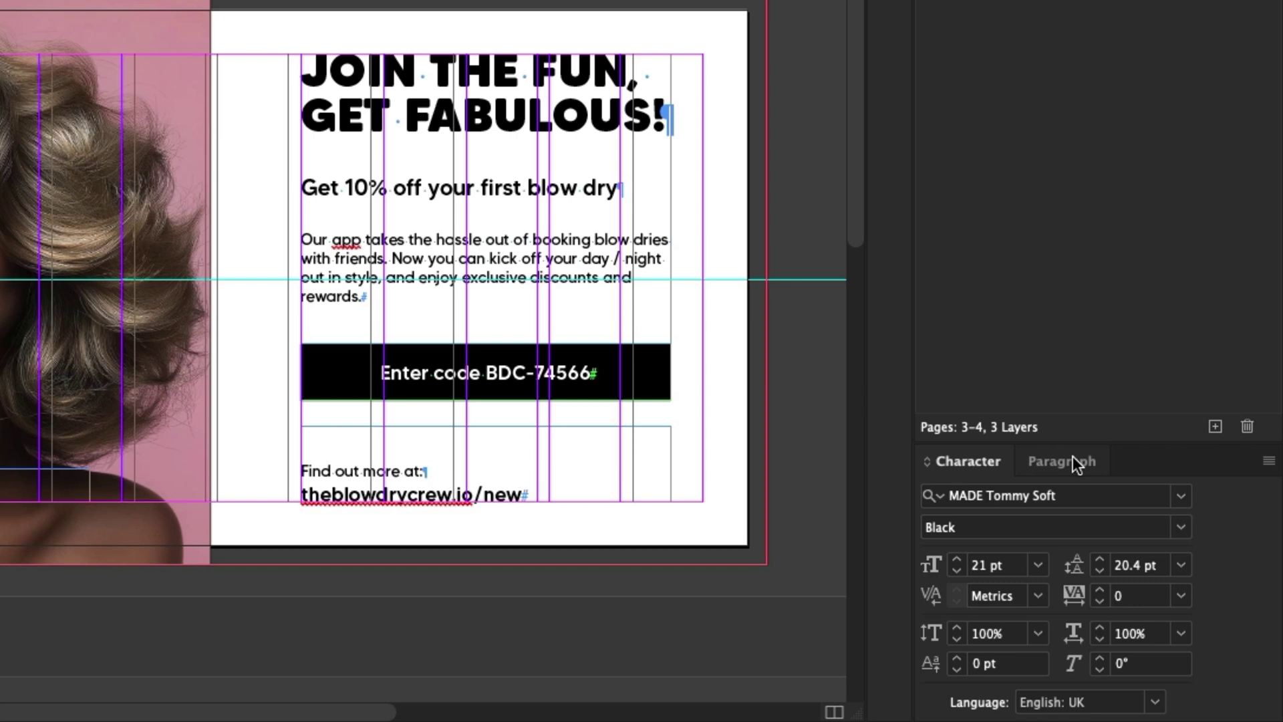
pyautogui.click(1194, 611)
pyautogui.click(1152, 611)
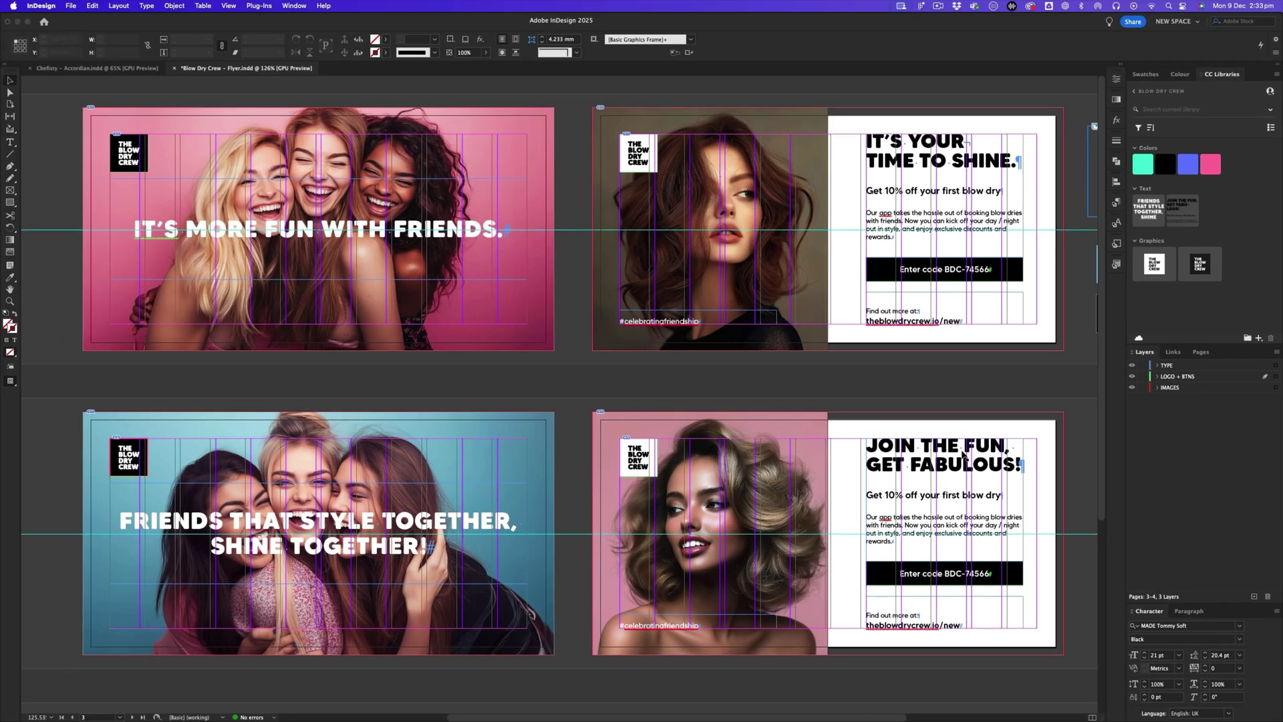
pyautogui.doubleClick(964, 457)
pyautogui.moveTo(975, 446); pyautogui.dragTo(878, 446)
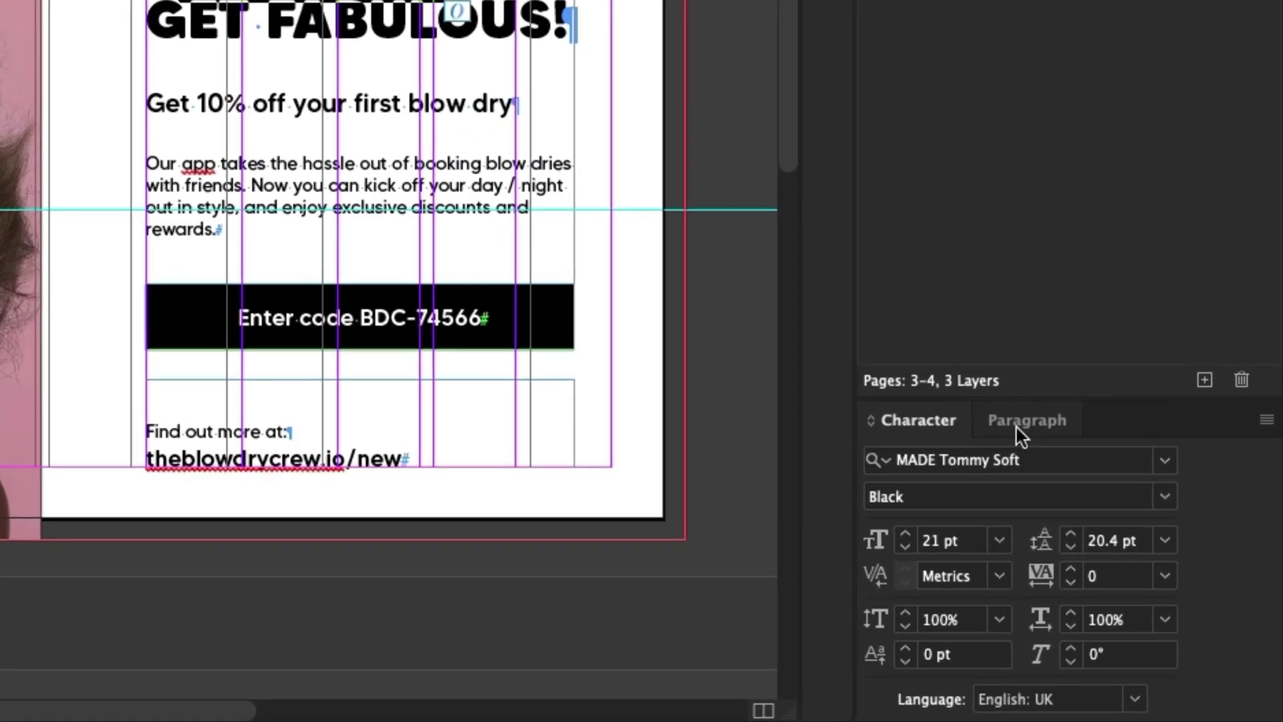
pyautogui.click(1189, 610)
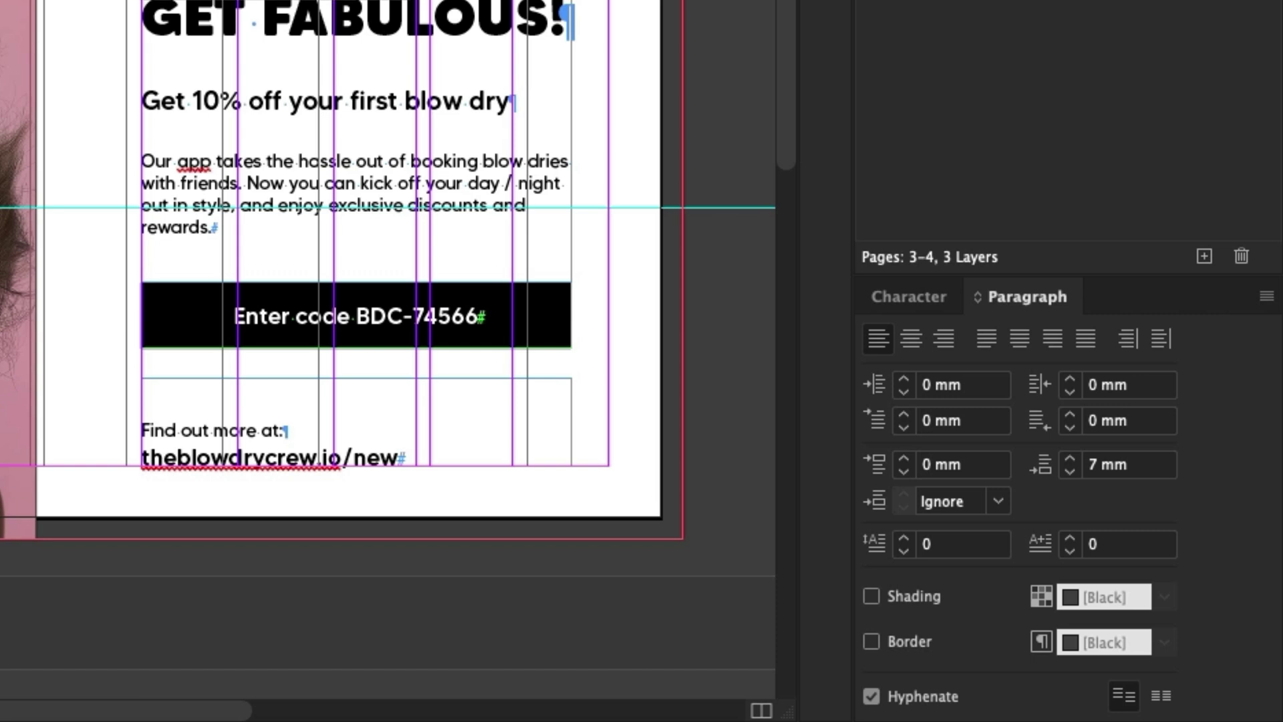
pyautogui.press('Escape')
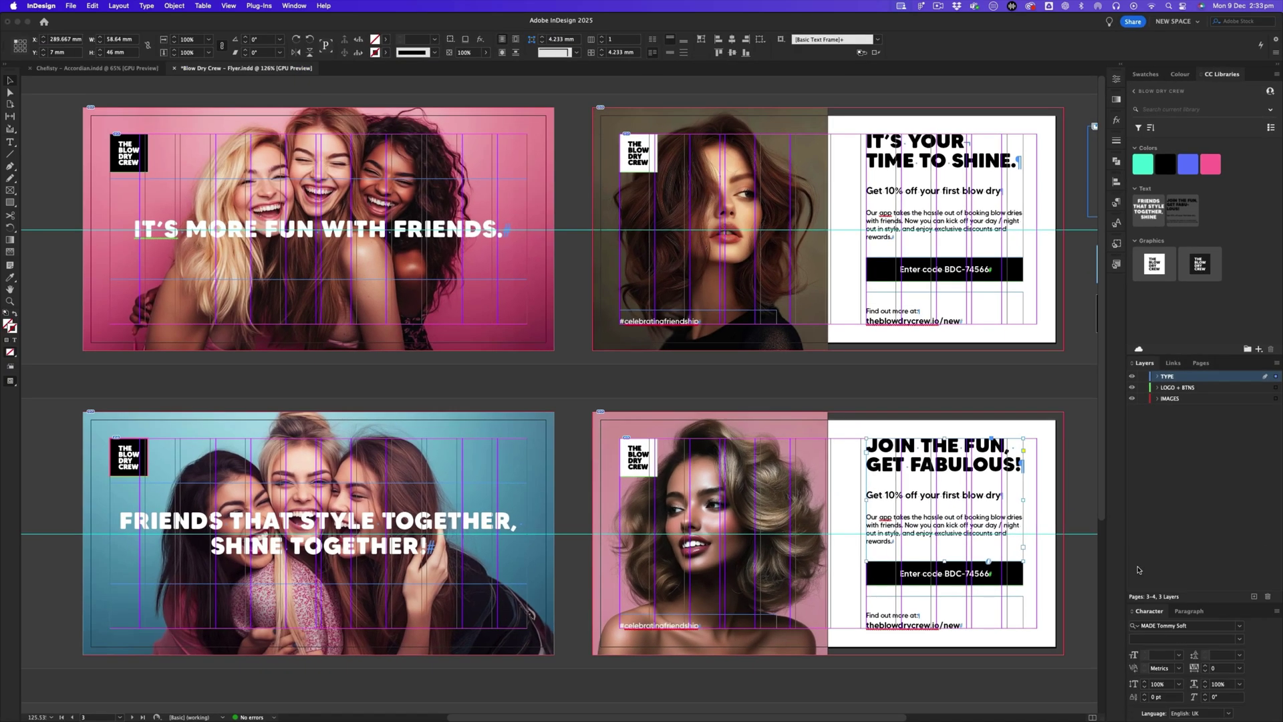
pyautogui.press('super+shift+a')
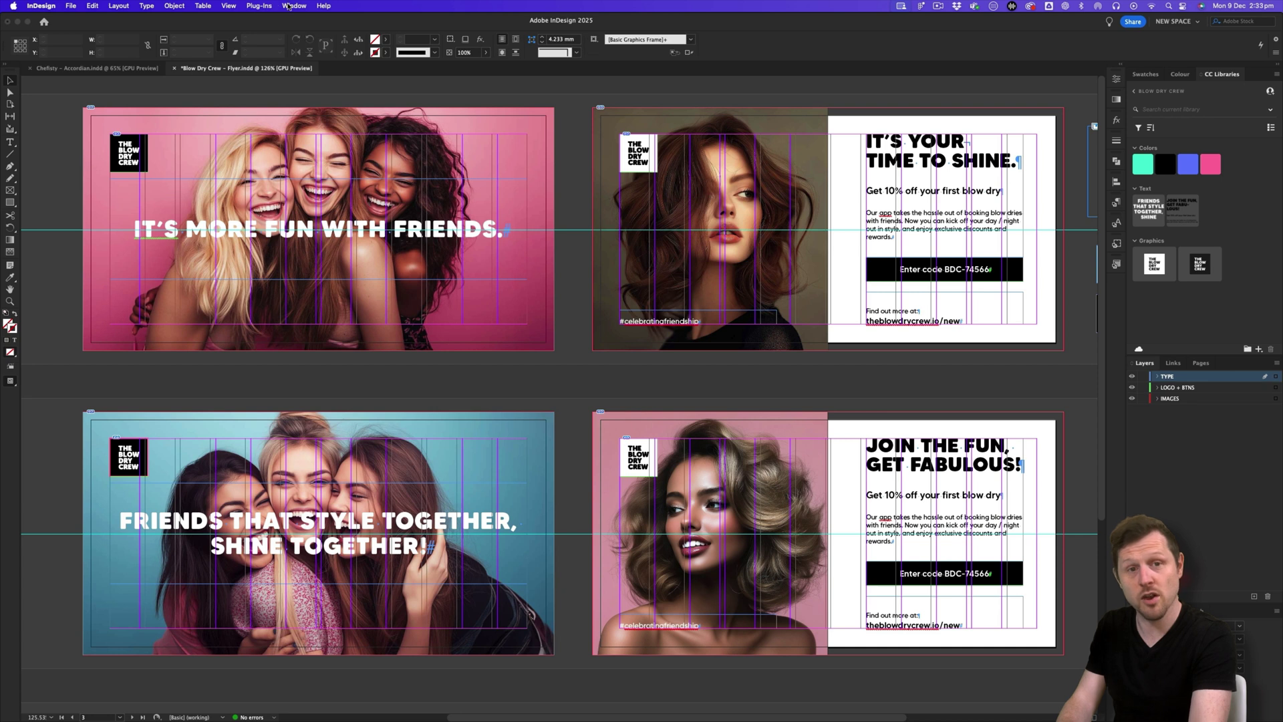
# Step: Add Paragraph and Character Styles to the dock and expand the HEADERS & TITLES and PARAGRAPH groups
pyautogui.click(294, 6)
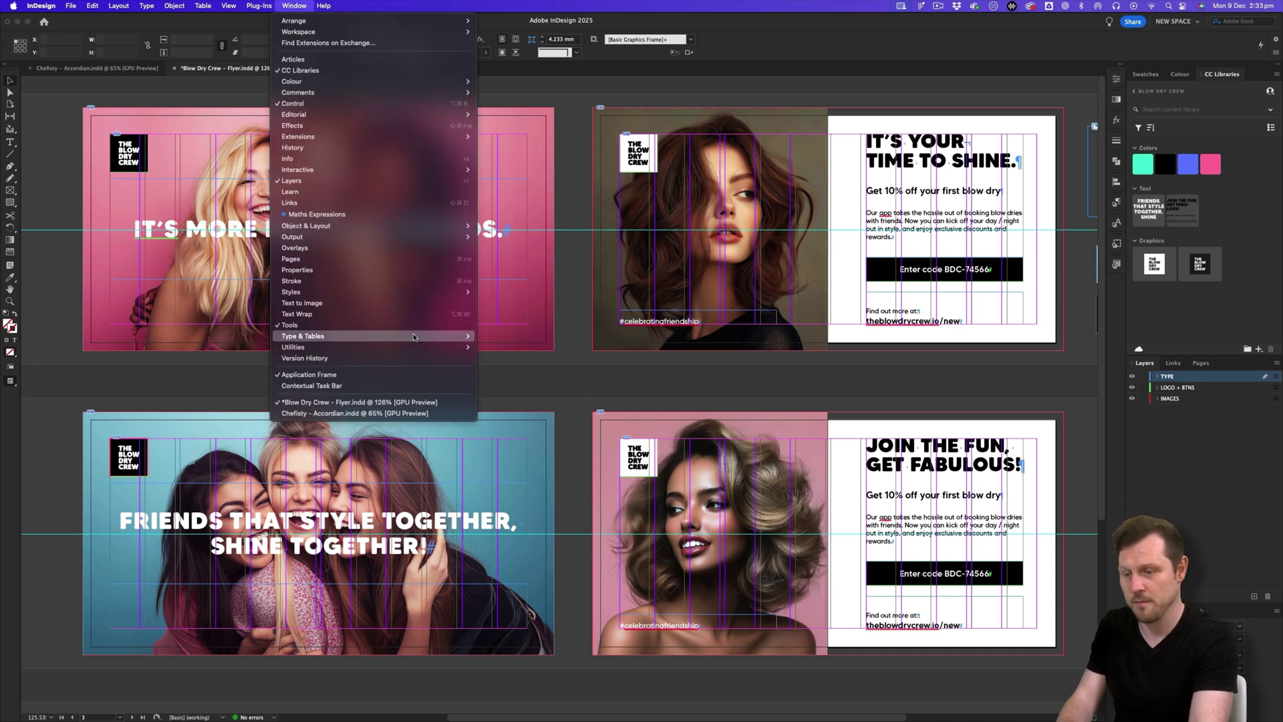
pyautogui.click(528, 402)
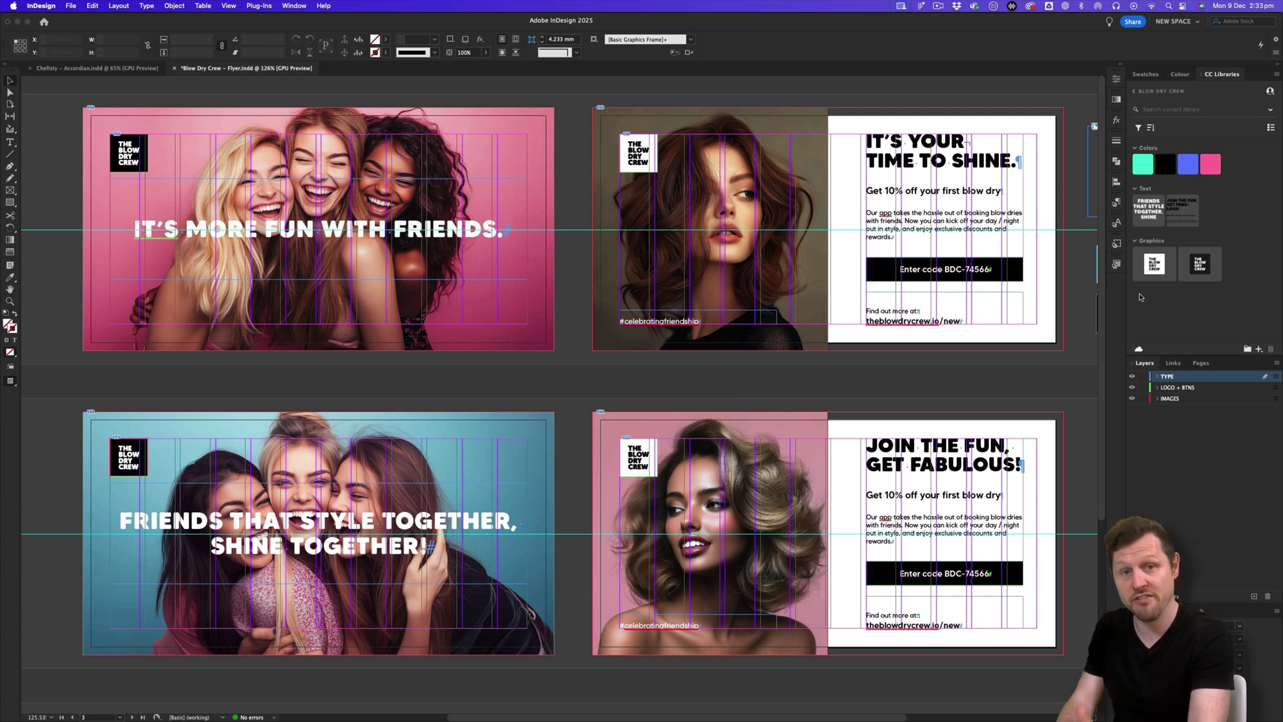
pyautogui.click(1117, 202)
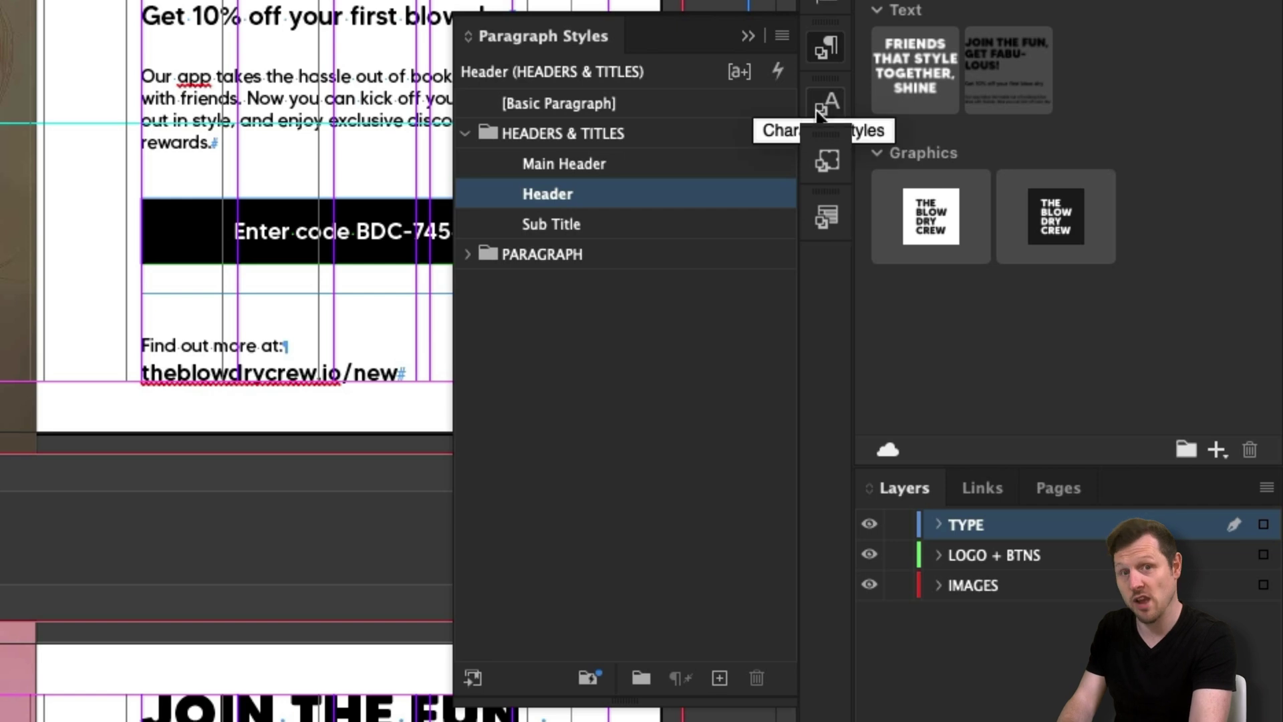
pyautogui.click(467, 134)
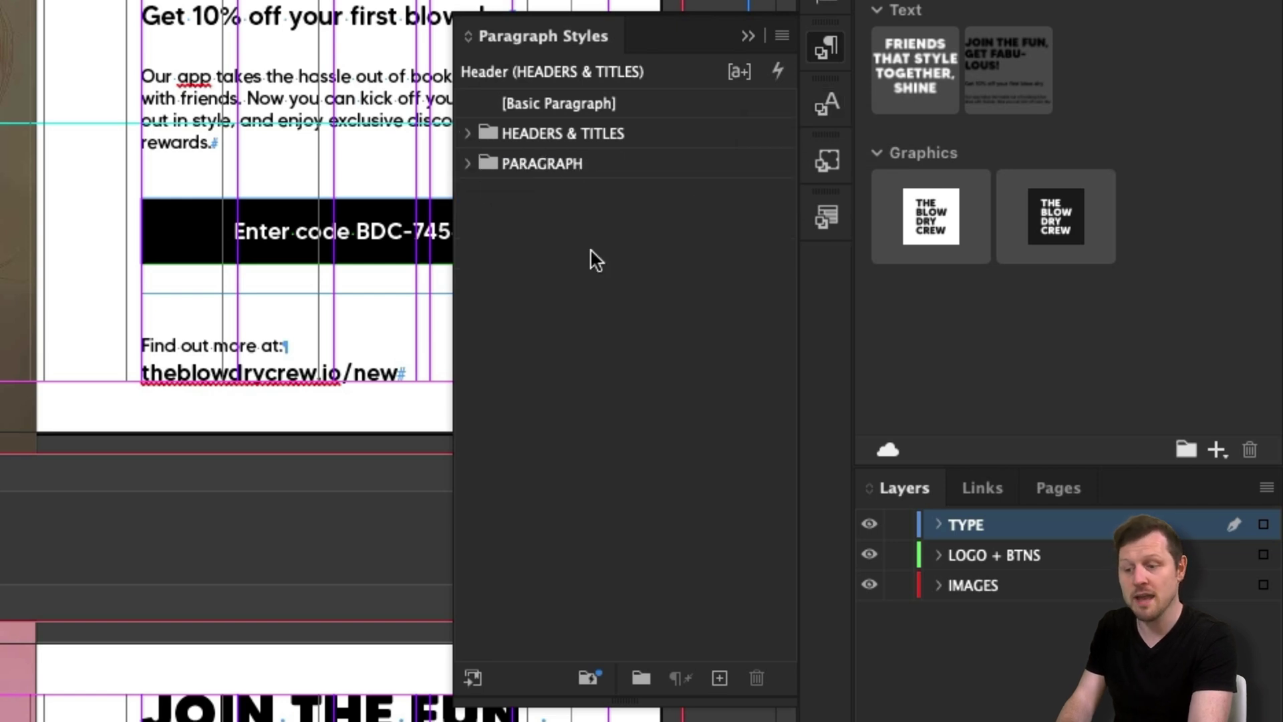
pyautogui.click(824, 107)
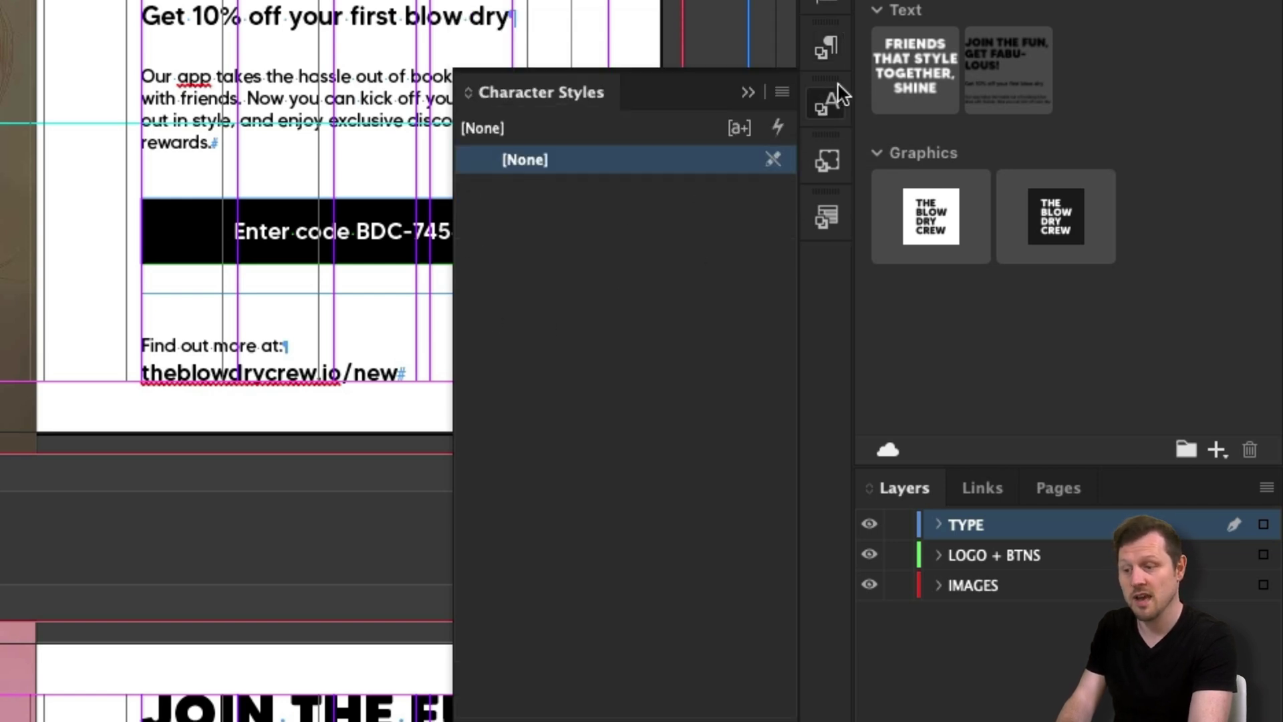
pyautogui.click(827, 48)
pyautogui.click(467, 254)
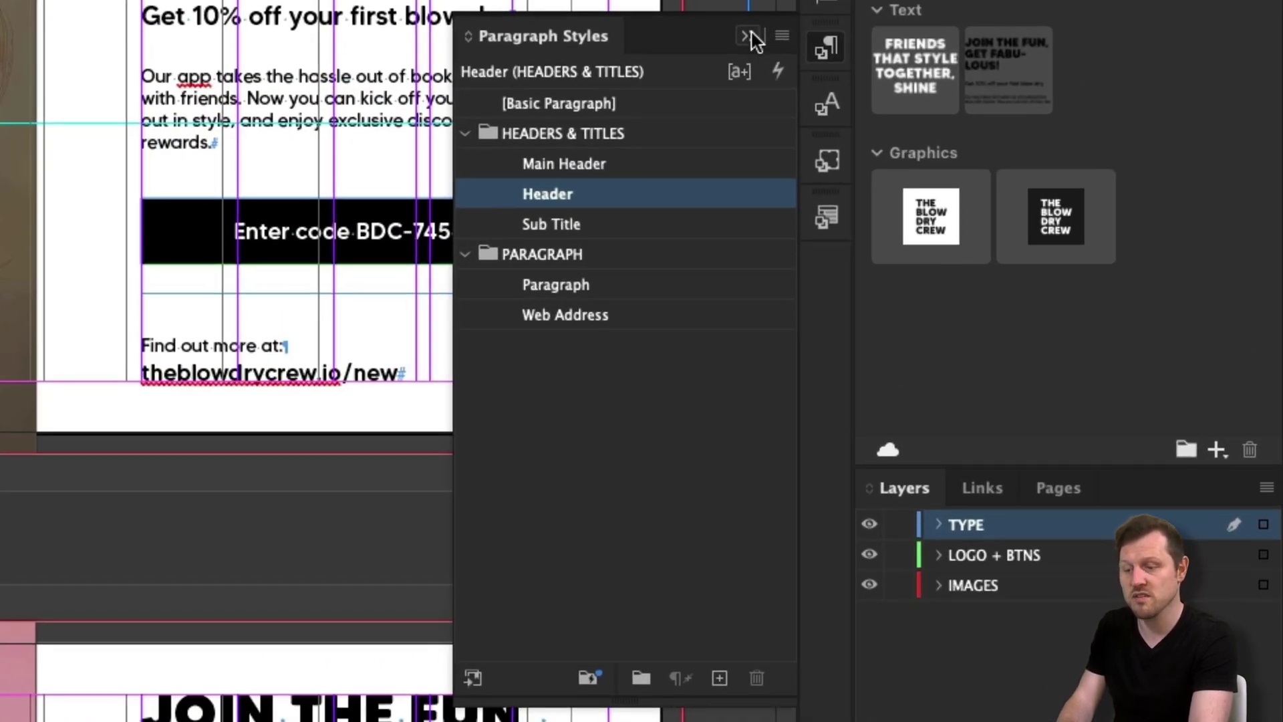
# Step: Compare the docked Character and Paragraph Styles lists, then close the Paragraph Styles panel
pyautogui.click(751, 36)
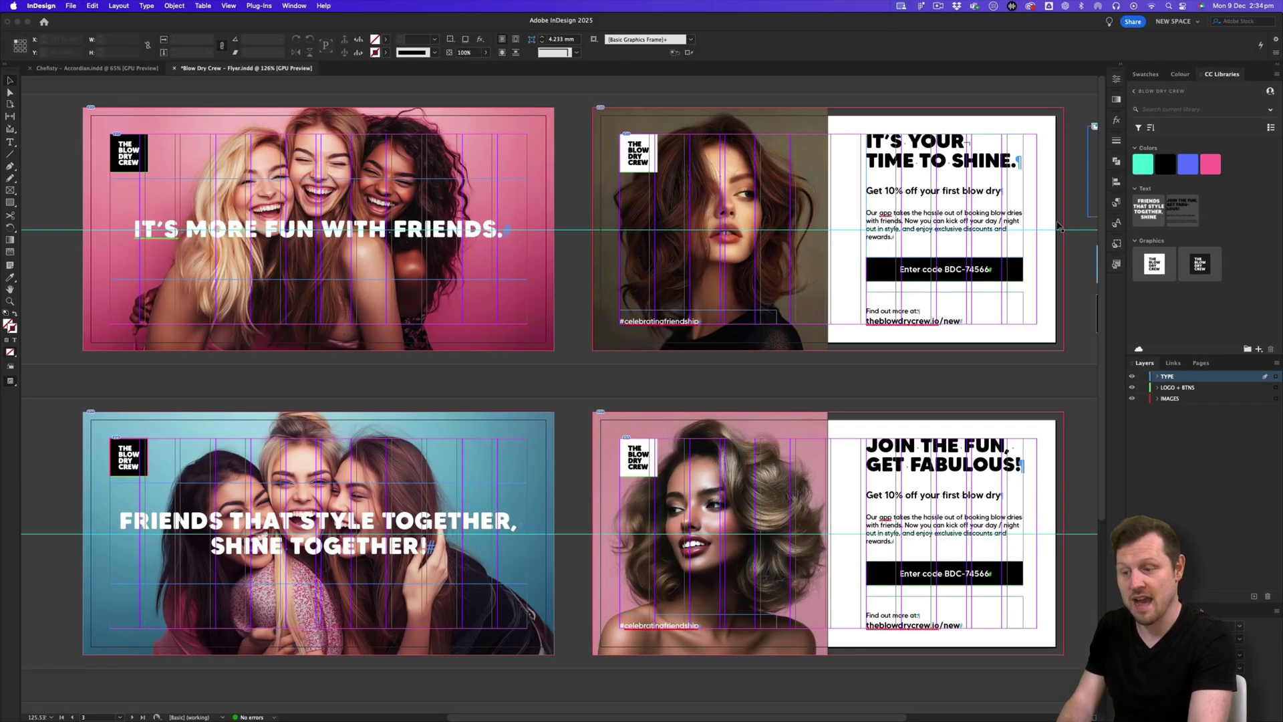
pyautogui.click(1116, 223)
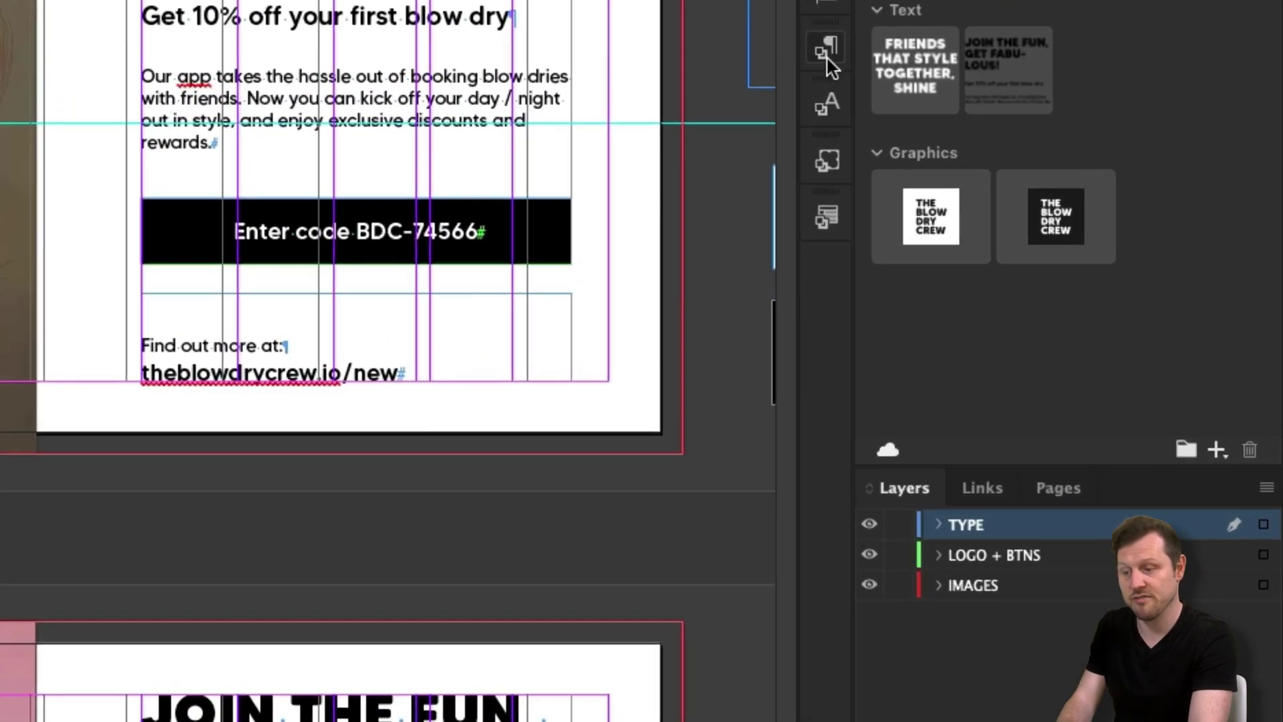
pyautogui.click(829, 60)
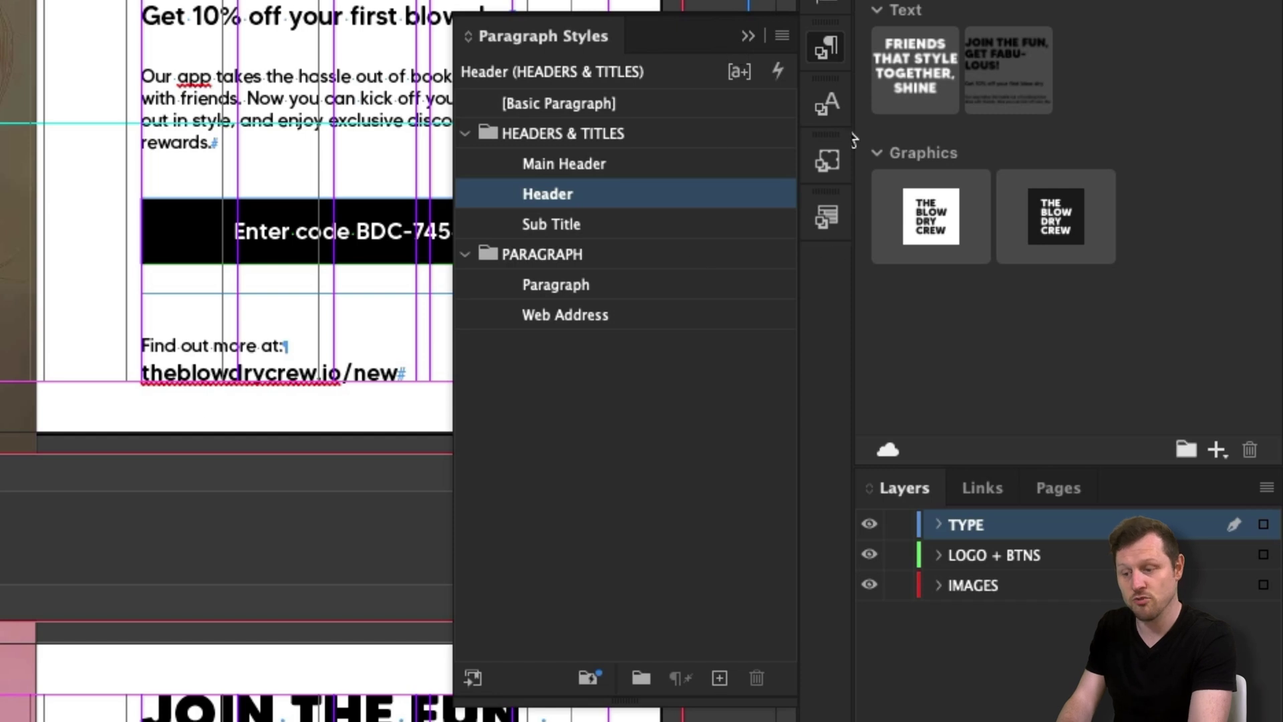
pyautogui.click(825, 102)
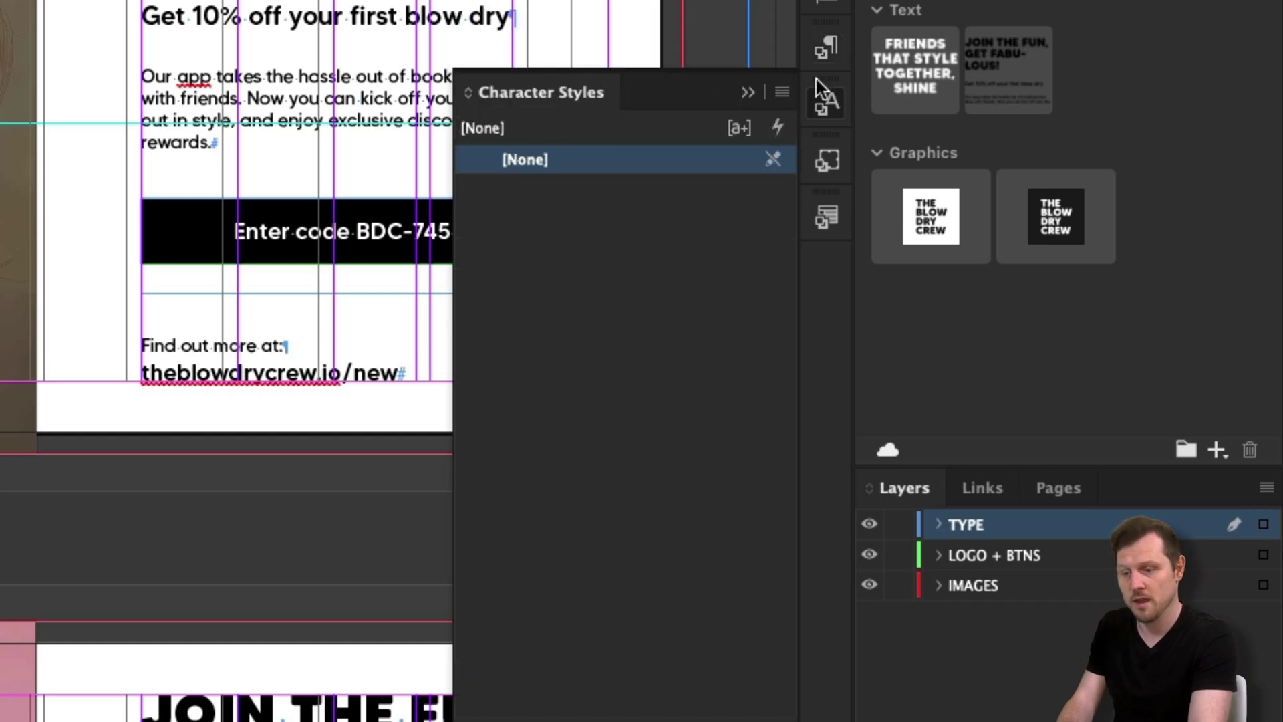
pyautogui.click(827, 48)
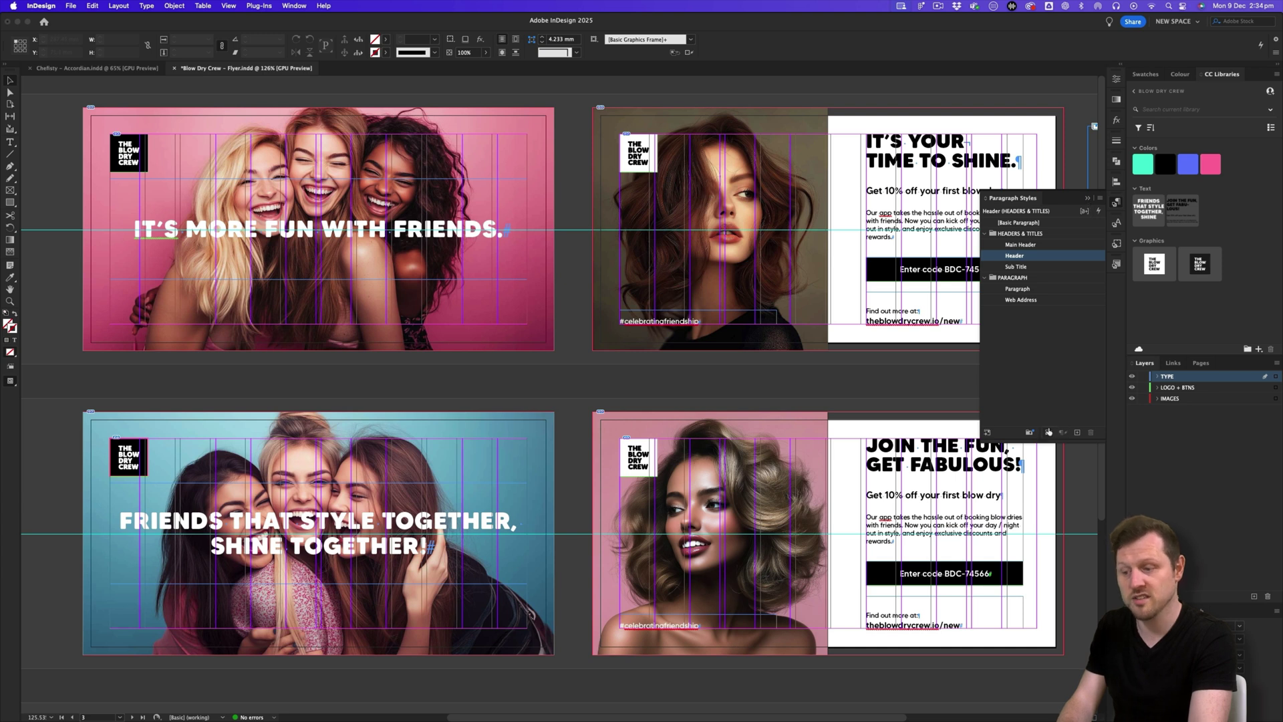
pyautogui.click(1088, 199)
# Step: Dock Object Styles and Table Styles and show the BUTTONS group with Black Btn and white Btn
pyautogui.click(280, 8)
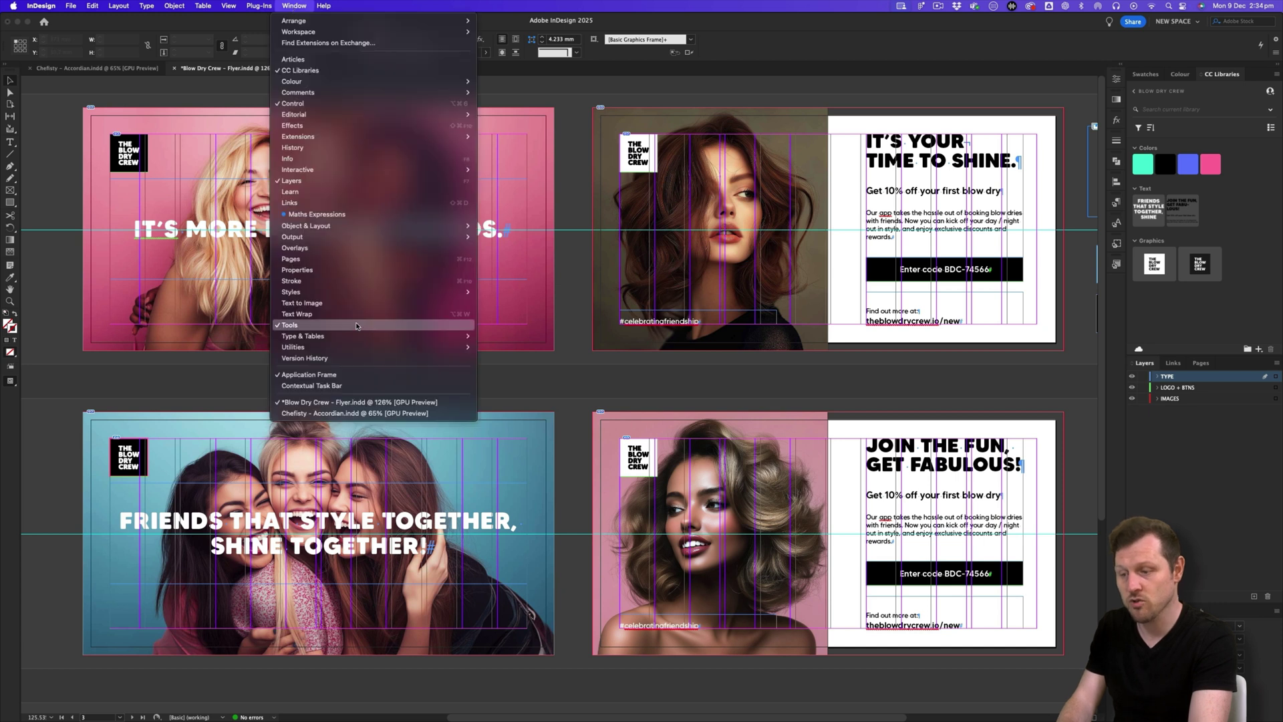
pyautogui.moveTo(374, 292)
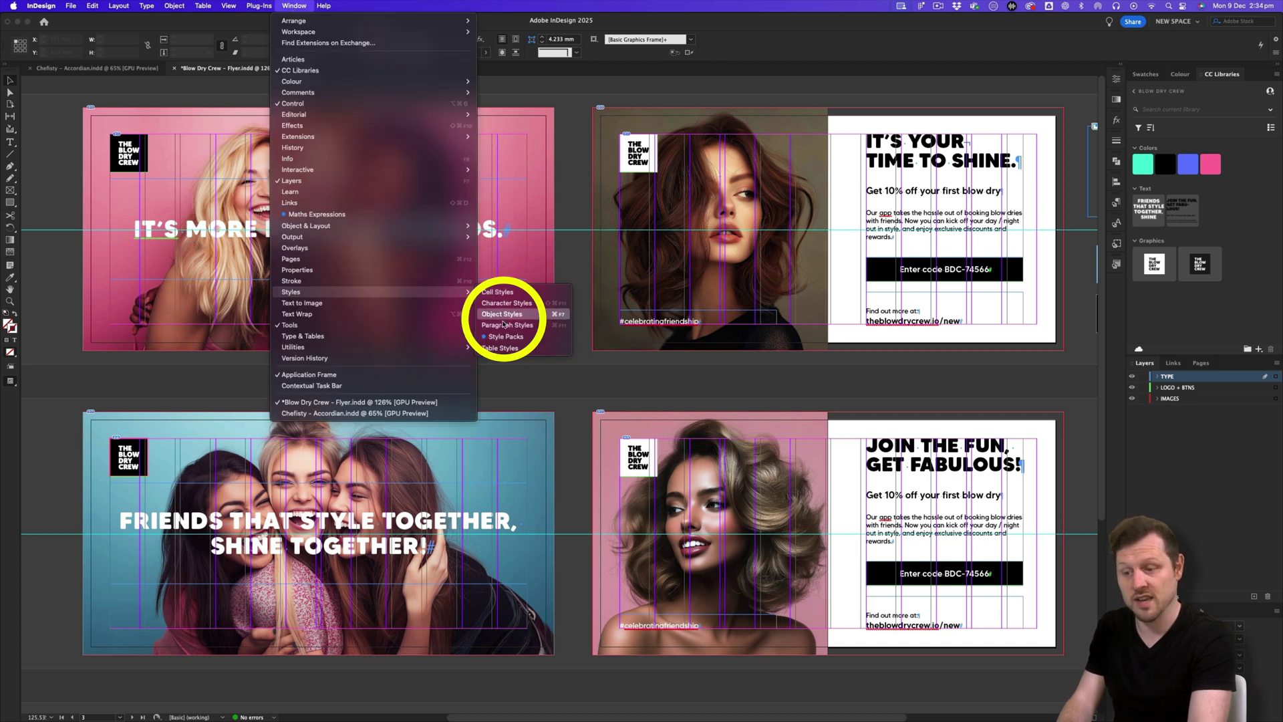
pyautogui.click(562, 274)
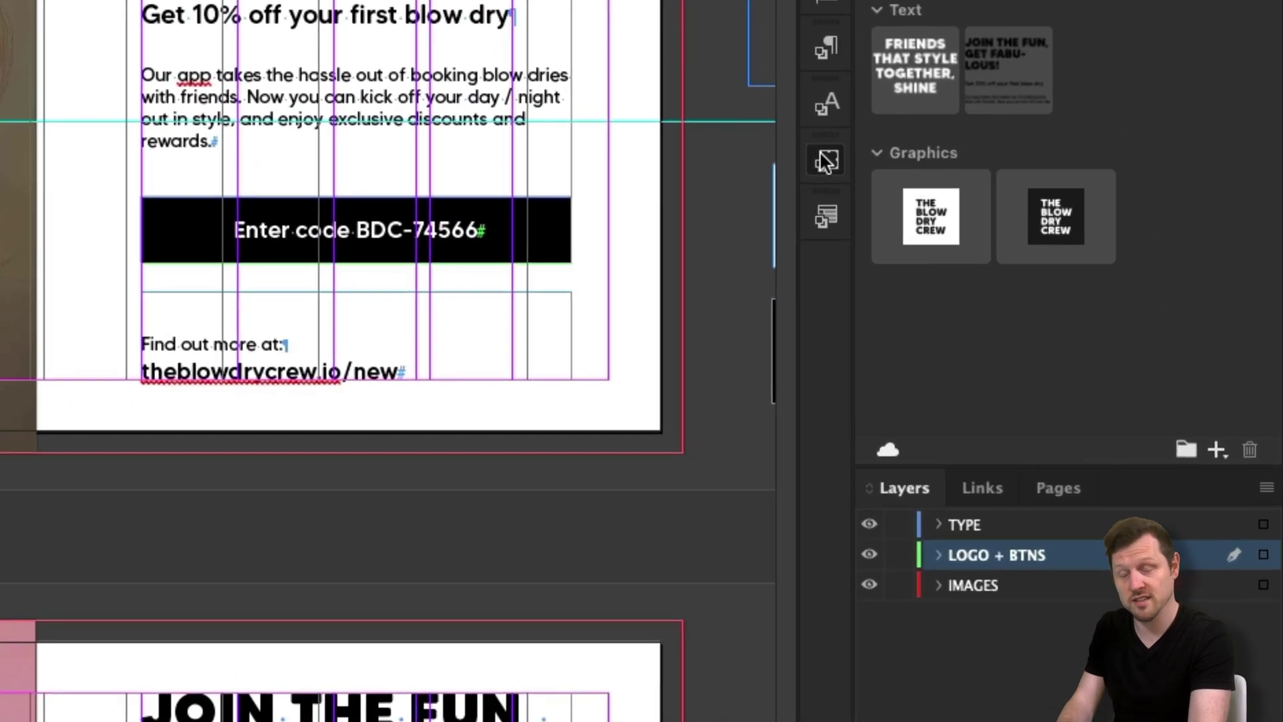
pyautogui.click(1116, 244)
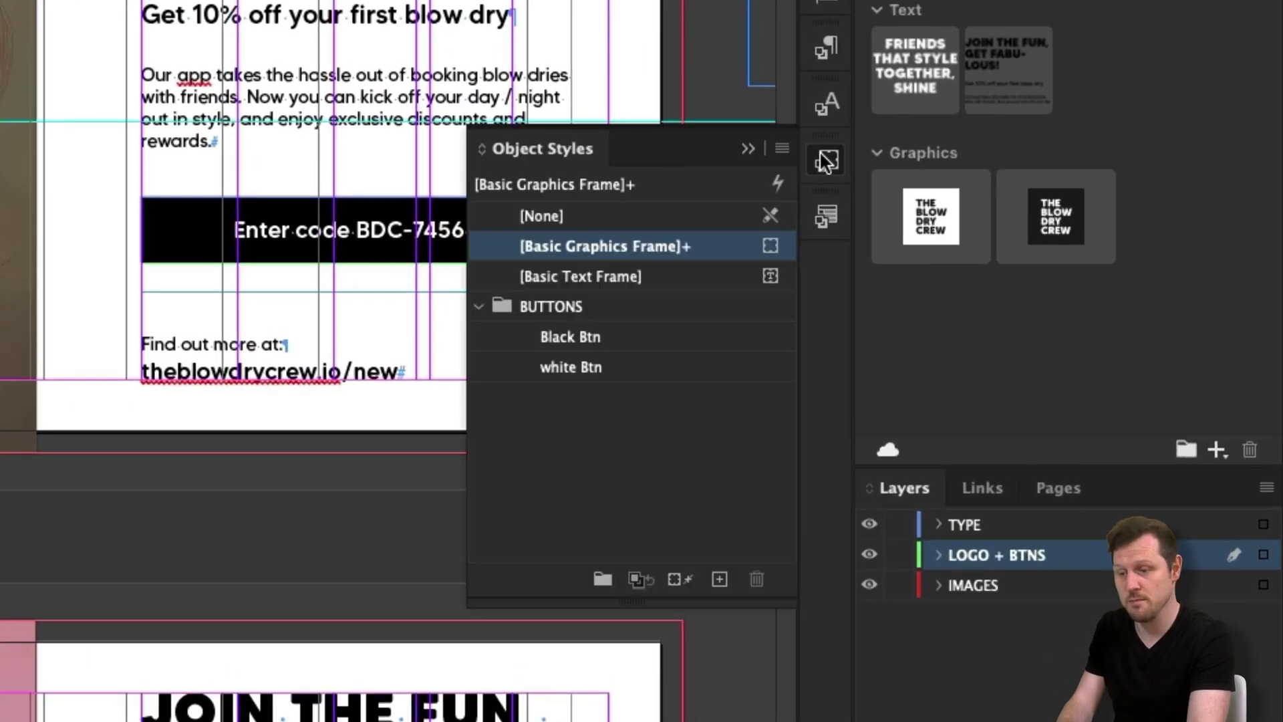
pyautogui.click(828, 213)
pyautogui.click(826, 160)
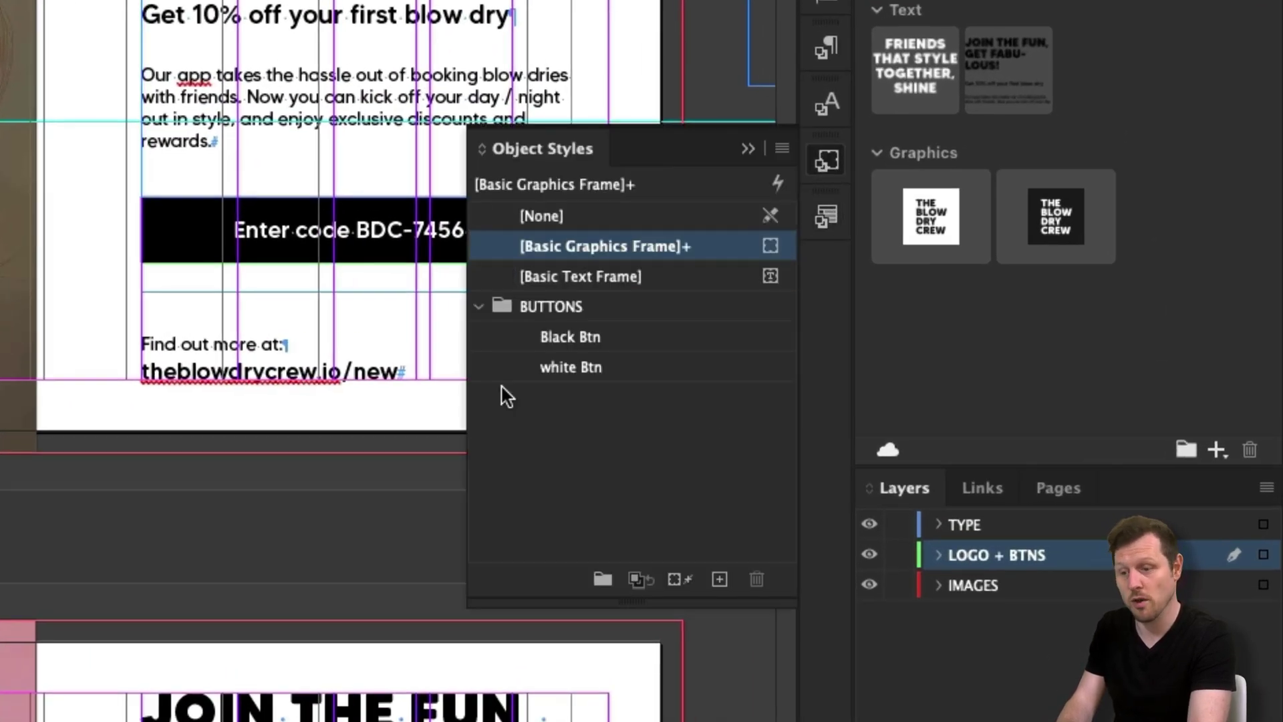
pyautogui.click(815, 213)
pyautogui.click(826, 161)
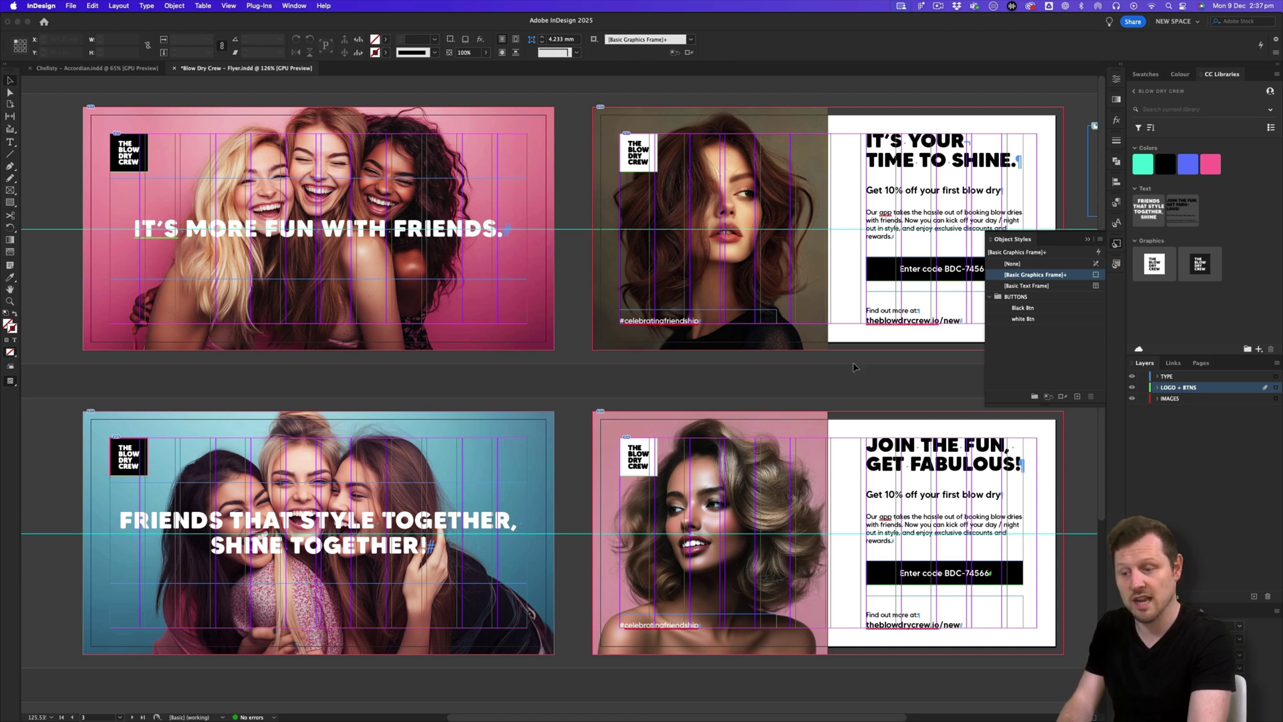
# Step: Put away the floating Object Styles panel and browse the Window > Styles menu without choosing
pyautogui.click(1087, 239)
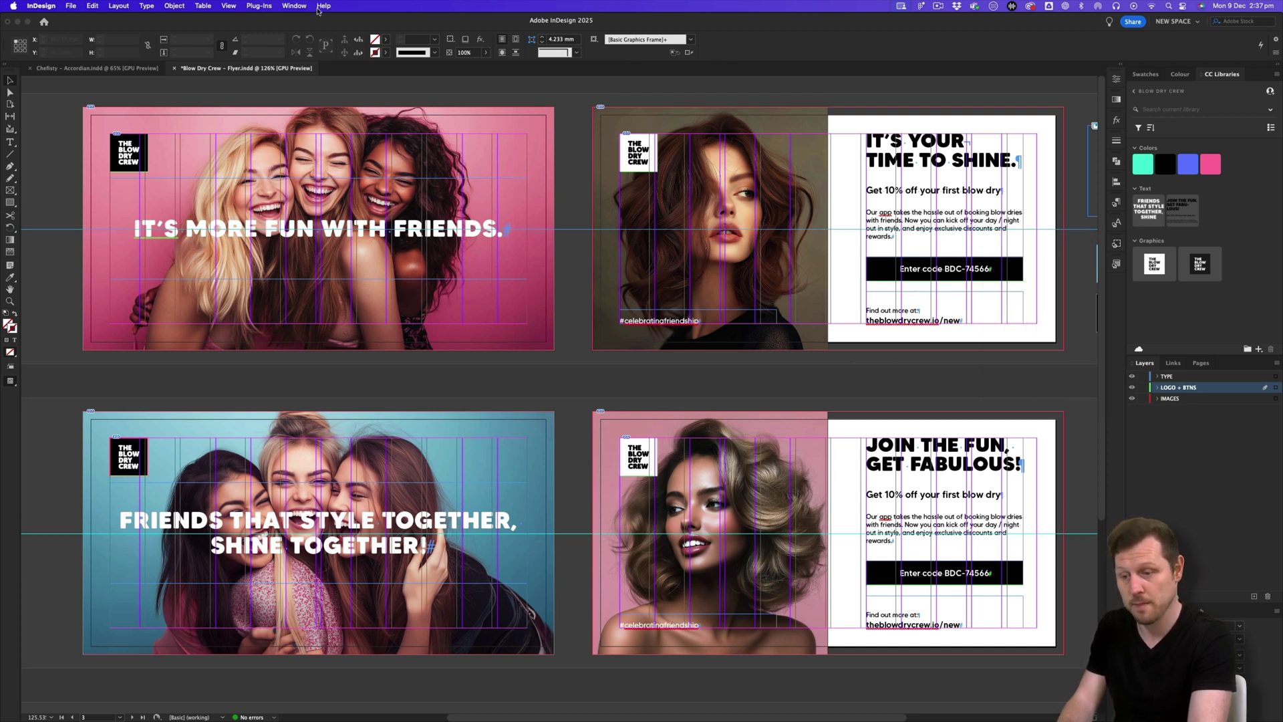
pyautogui.click(294, 6)
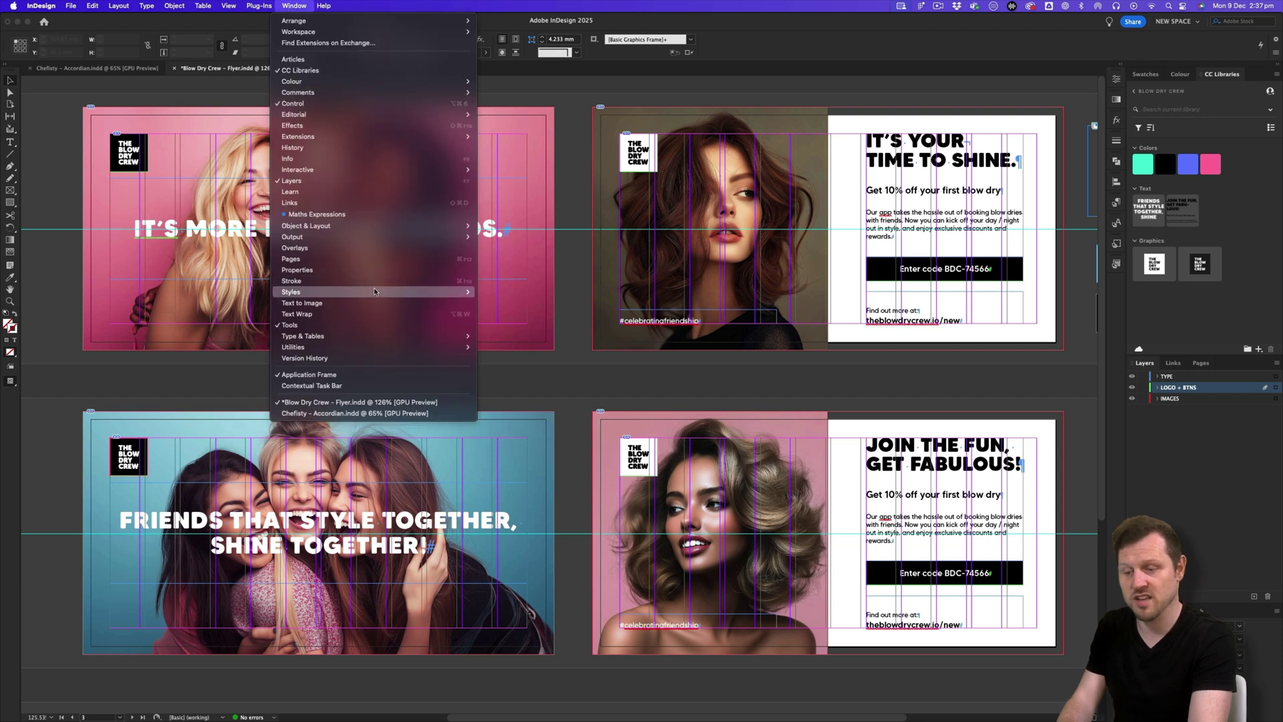
pyautogui.moveTo(374, 292)
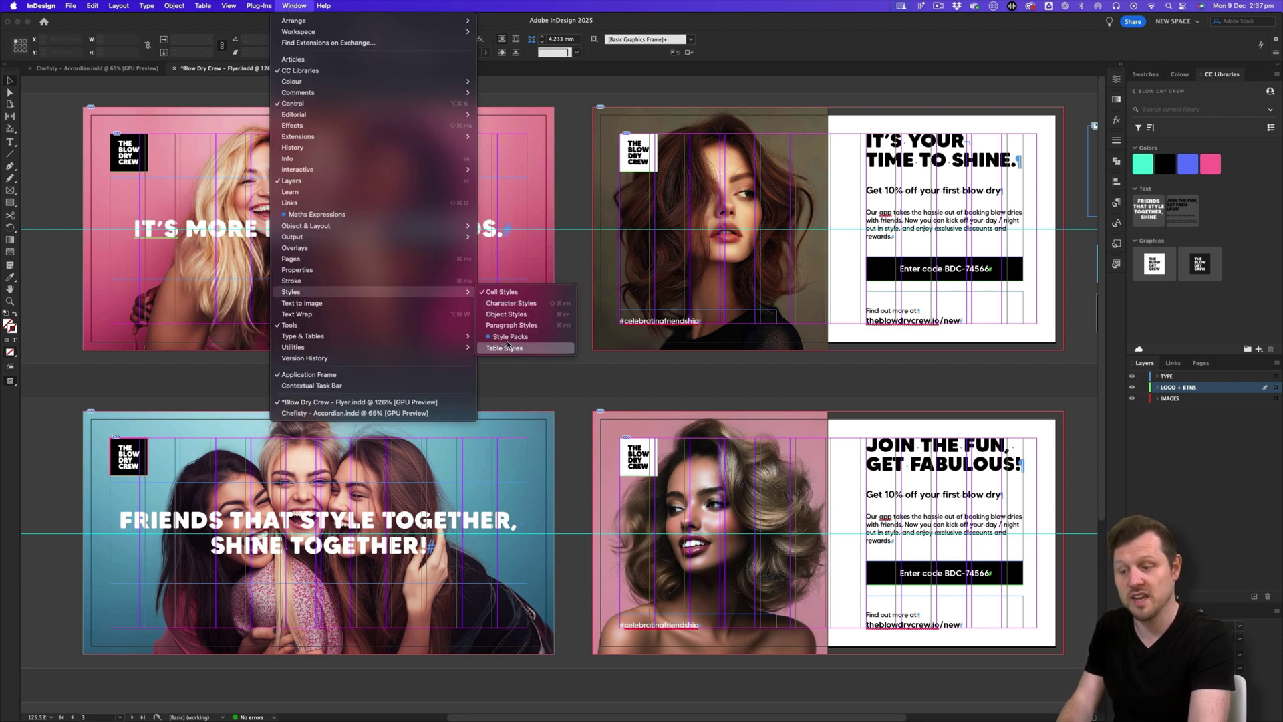
pyautogui.click(577, 249)
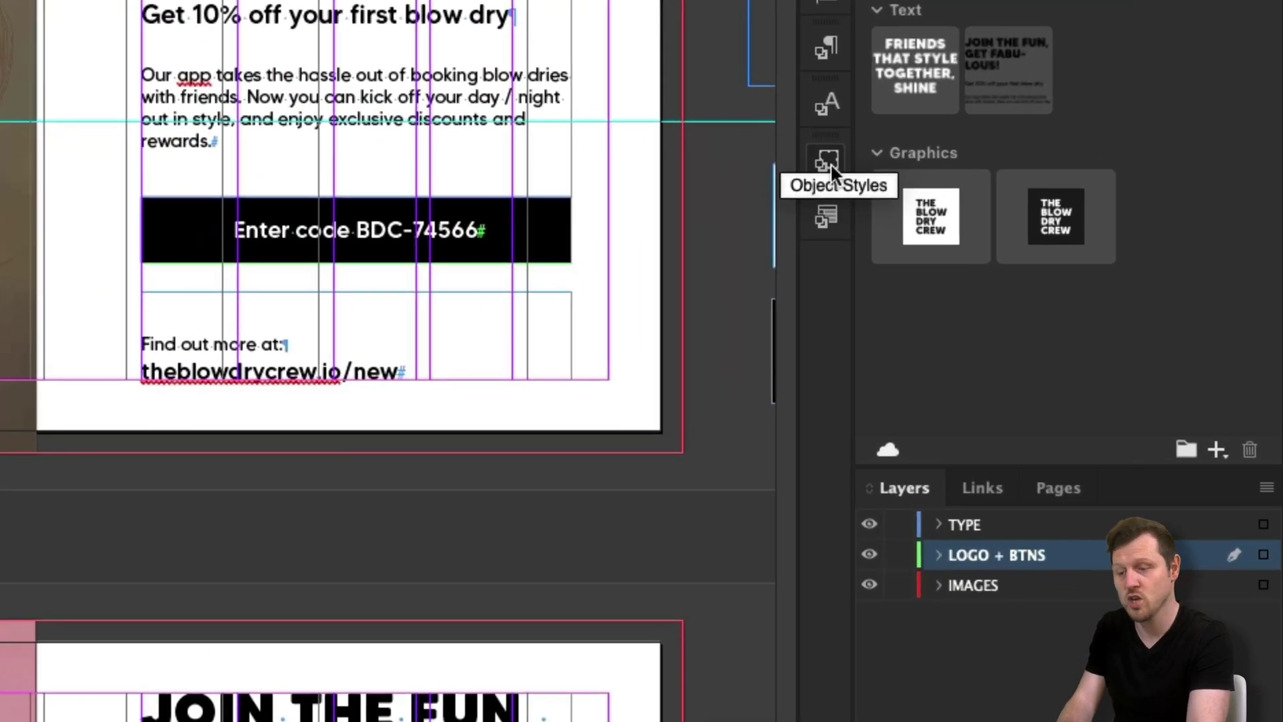
# Step: Confirm the black code button carries the Black Btn object style, then bring up Effects
pyautogui.click(830, 163)
pyautogui.click(227, 262)
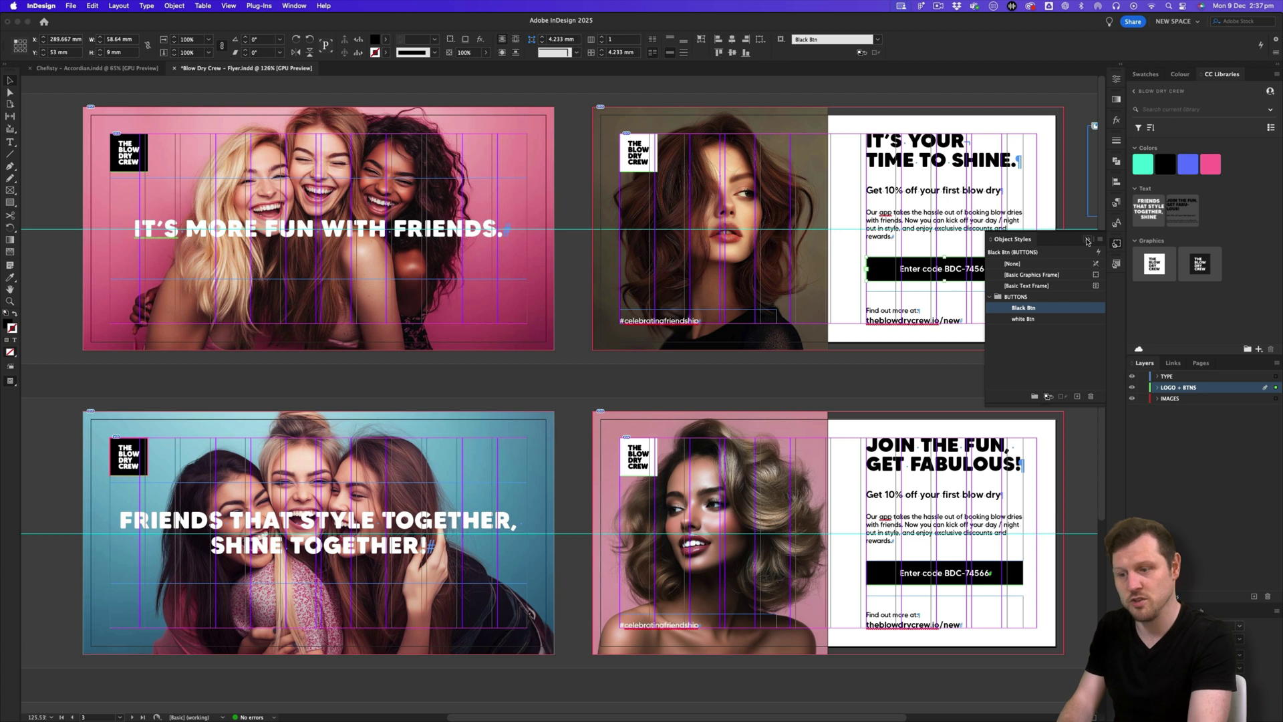
pyautogui.click(1087, 240)
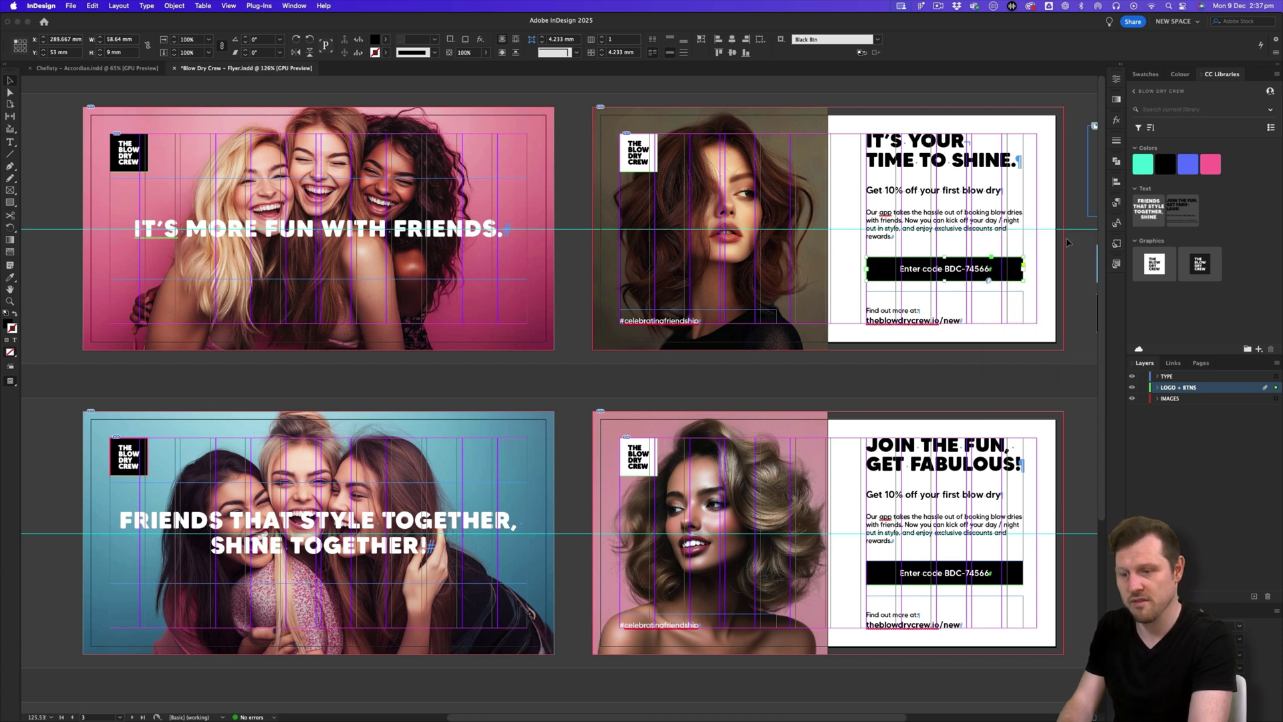
pyautogui.click(1015, 389)
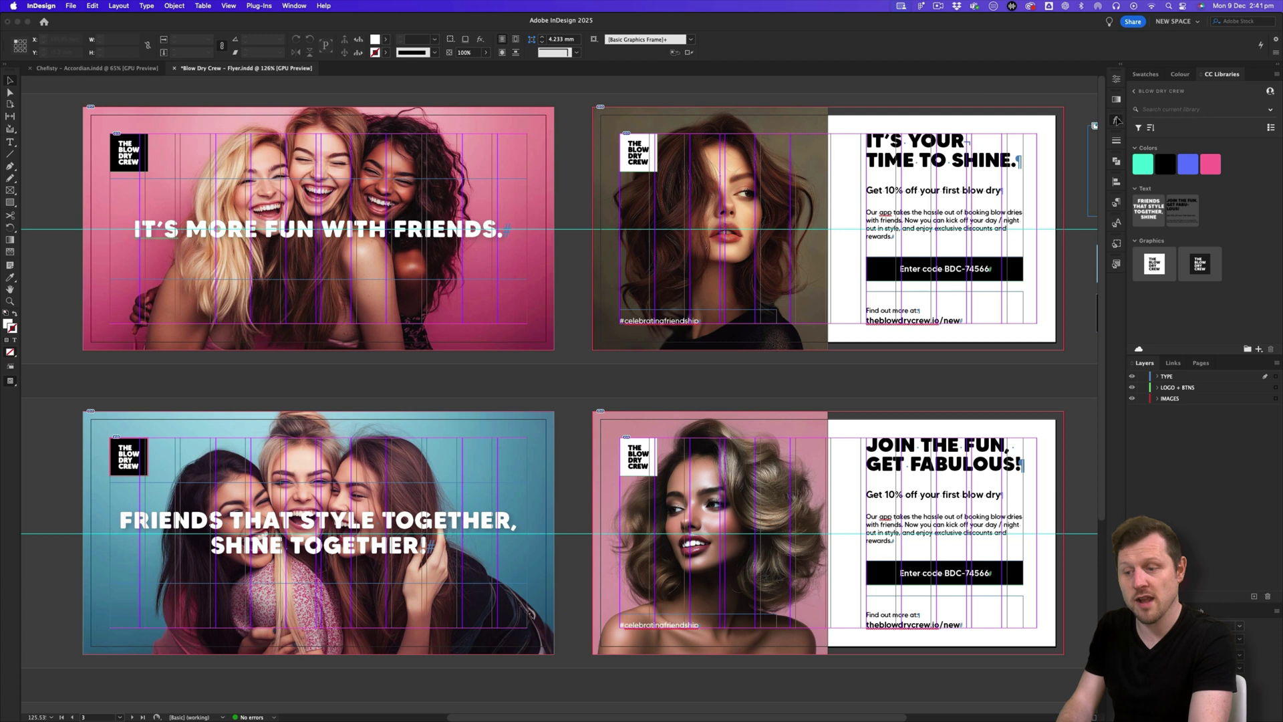
pyautogui.click(1117, 120)
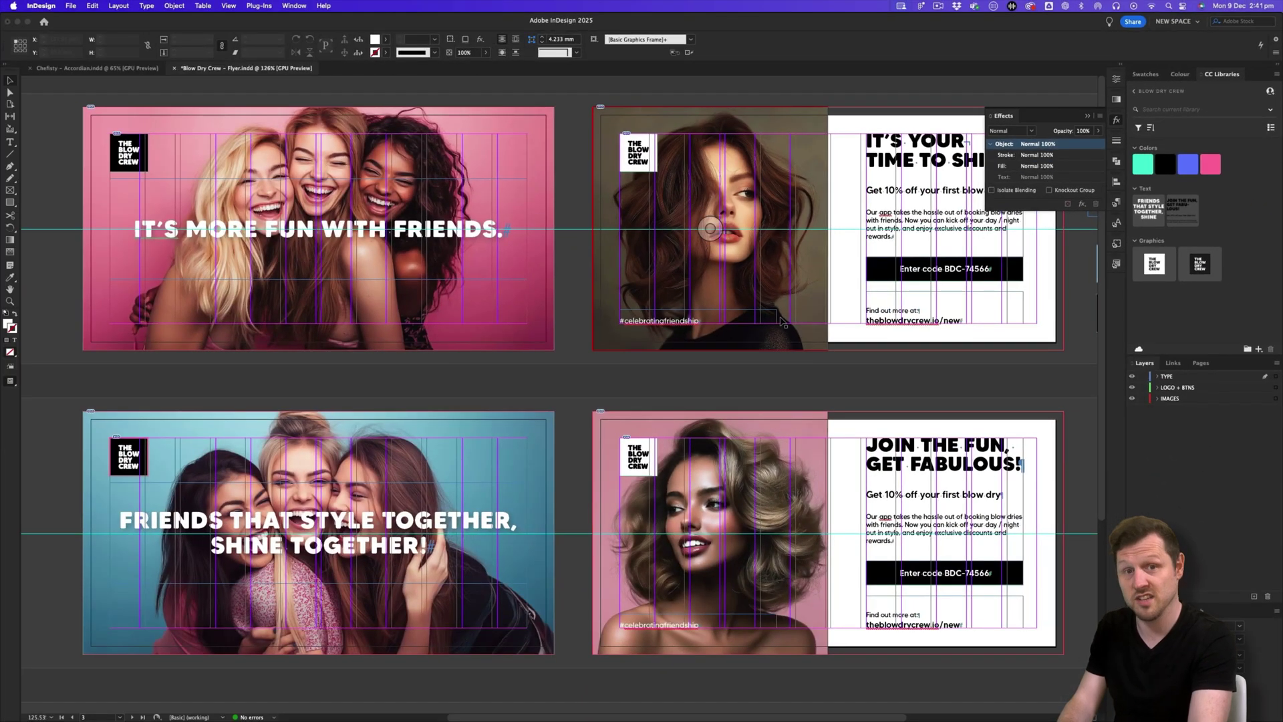
# Step: Select the lower-left headline and review its blend-mode and fx effects lists, keeping Normal
pyautogui.click(1115, 119)
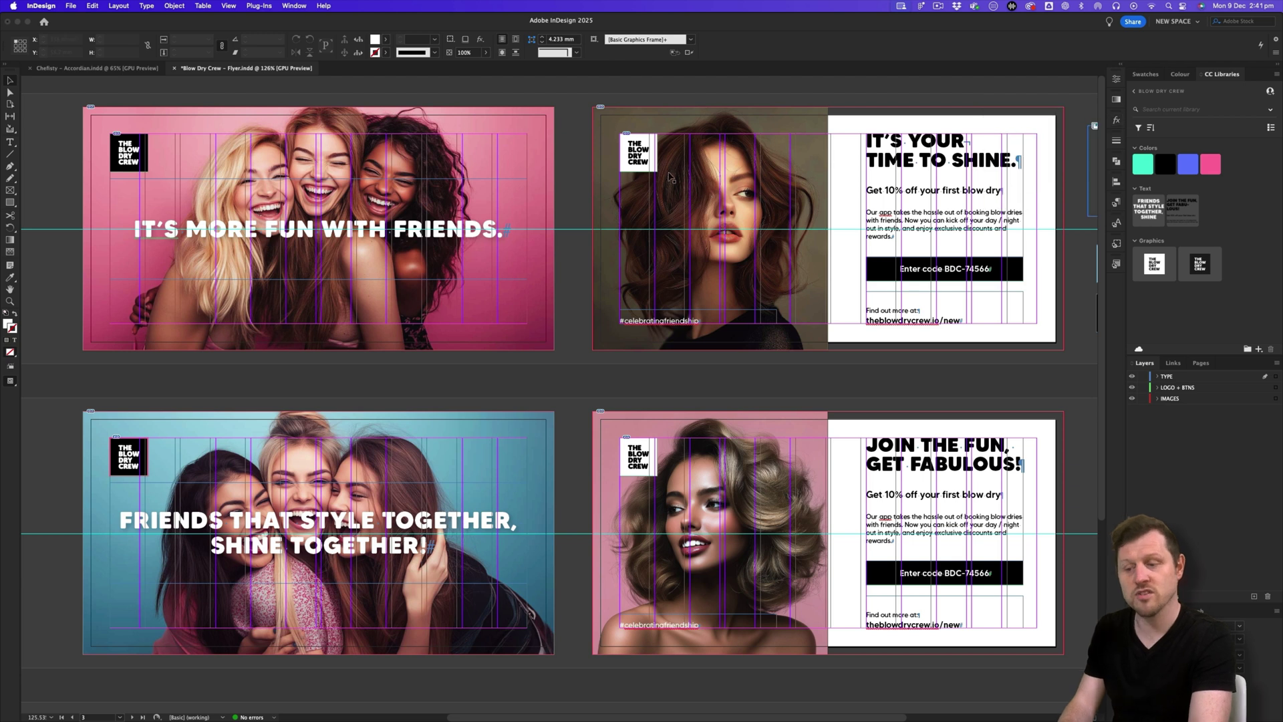
pyautogui.click(464, 526)
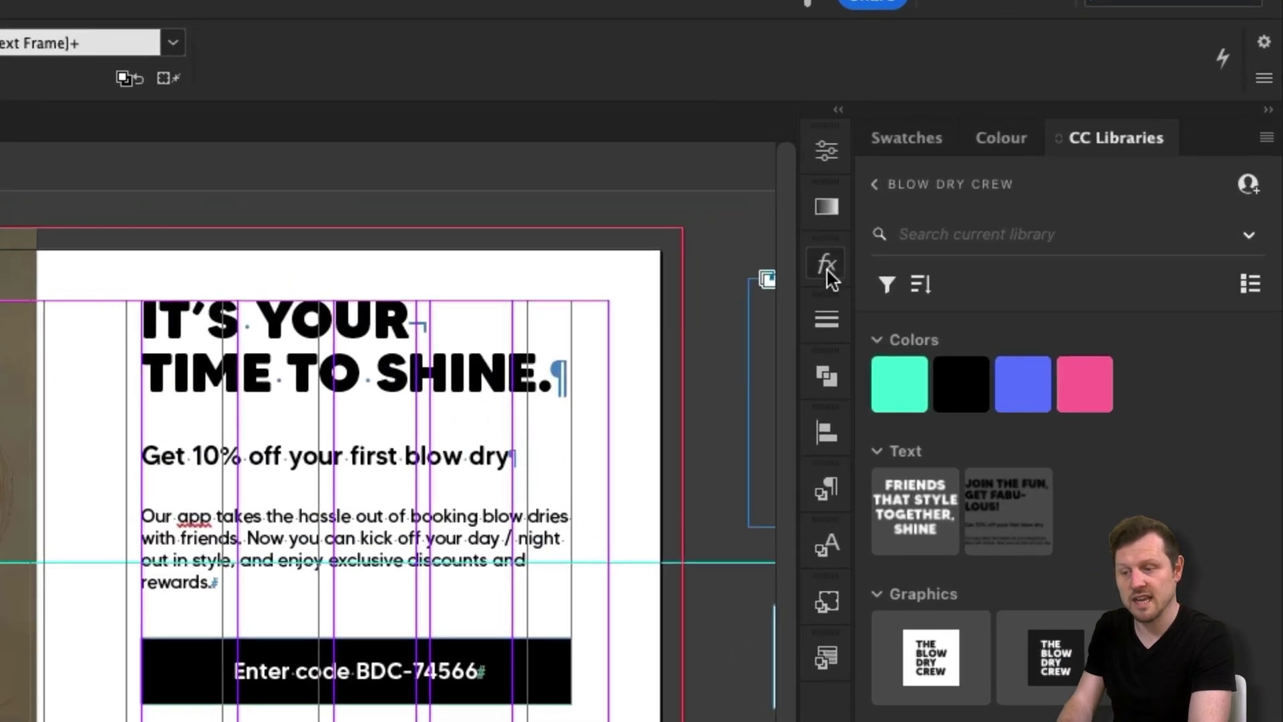
pyautogui.click(1115, 119)
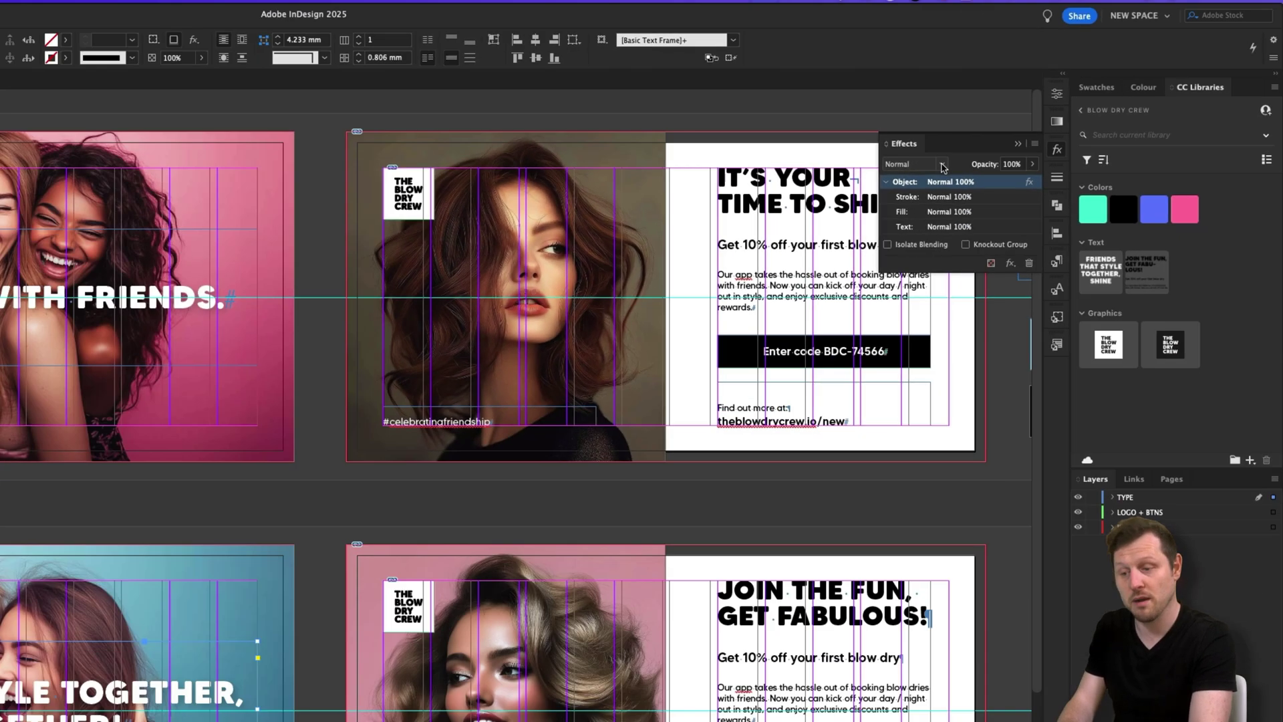
pyautogui.click(594, 293)
pyautogui.press('Escape')
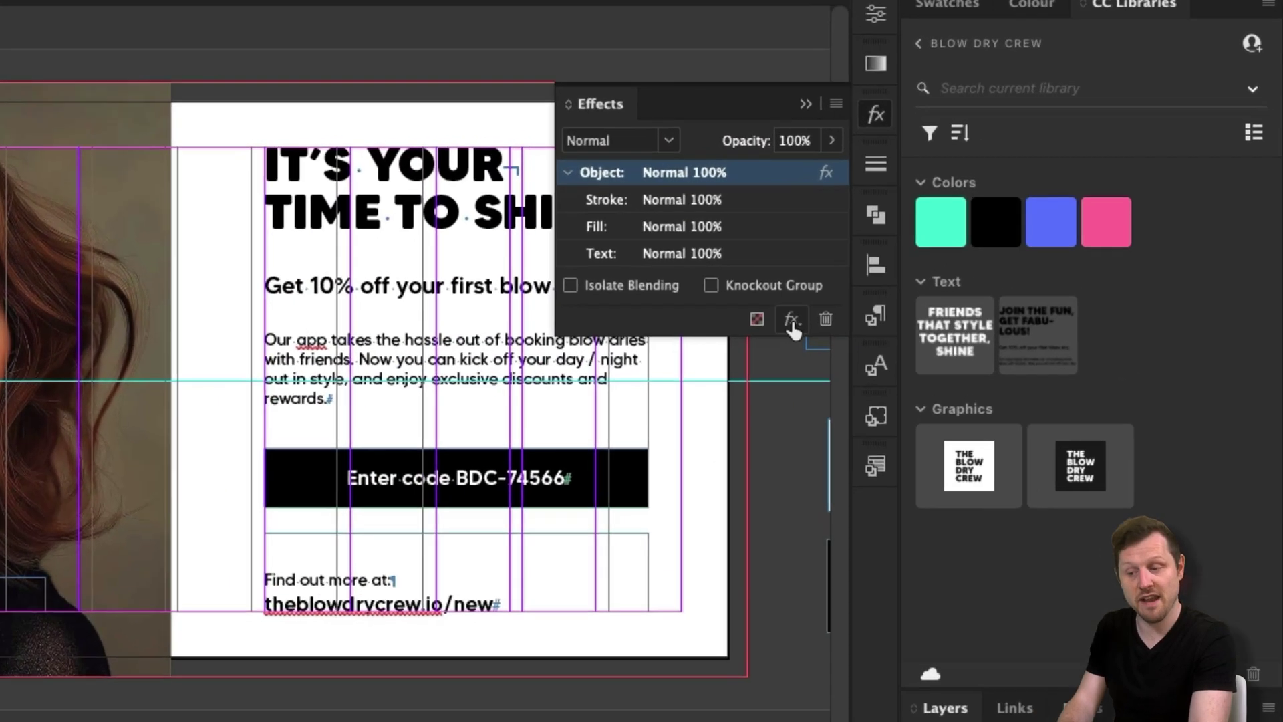
pyautogui.click(1082, 204)
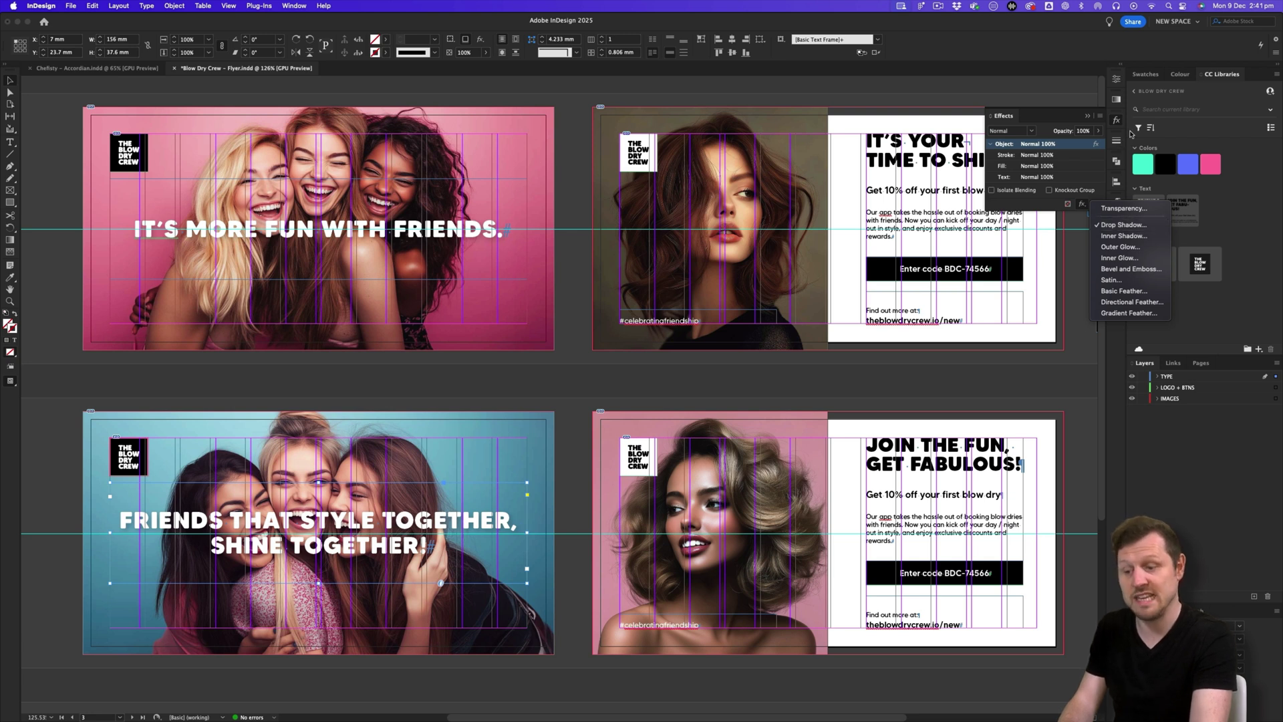
pyautogui.click(1116, 125)
pyautogui.click(1117, 123)
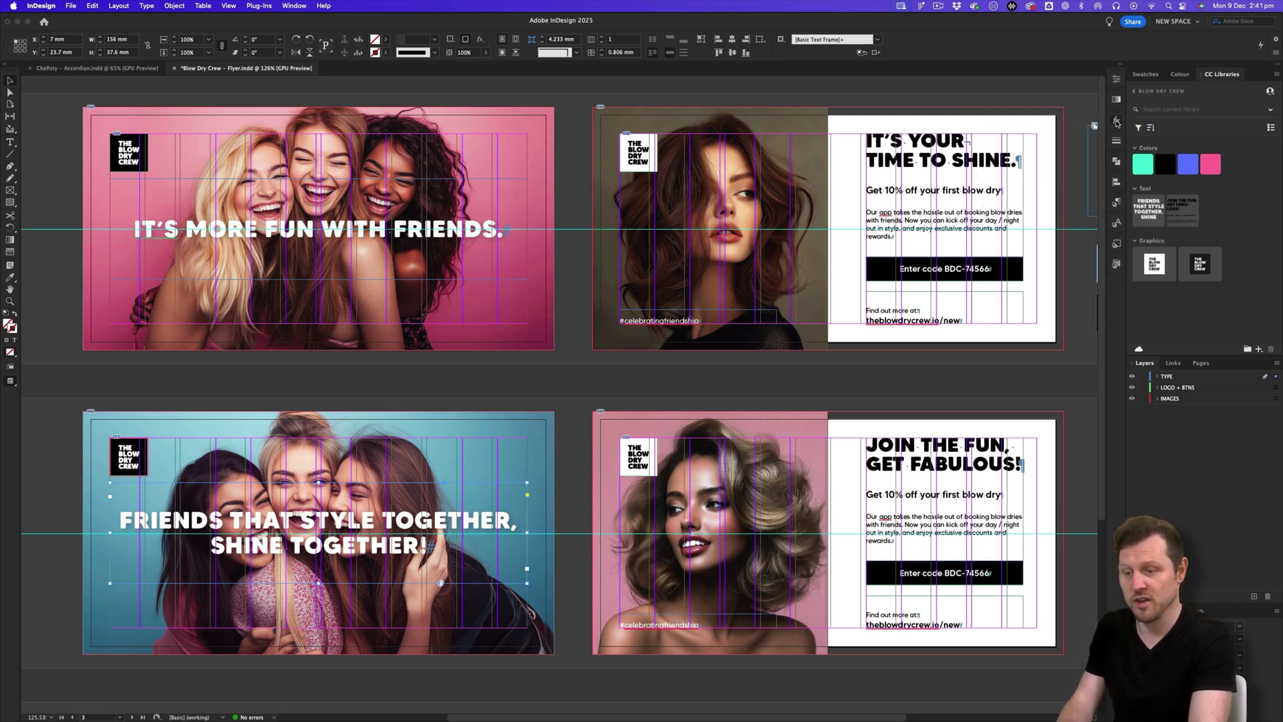
pyautogui.click(294, 6)
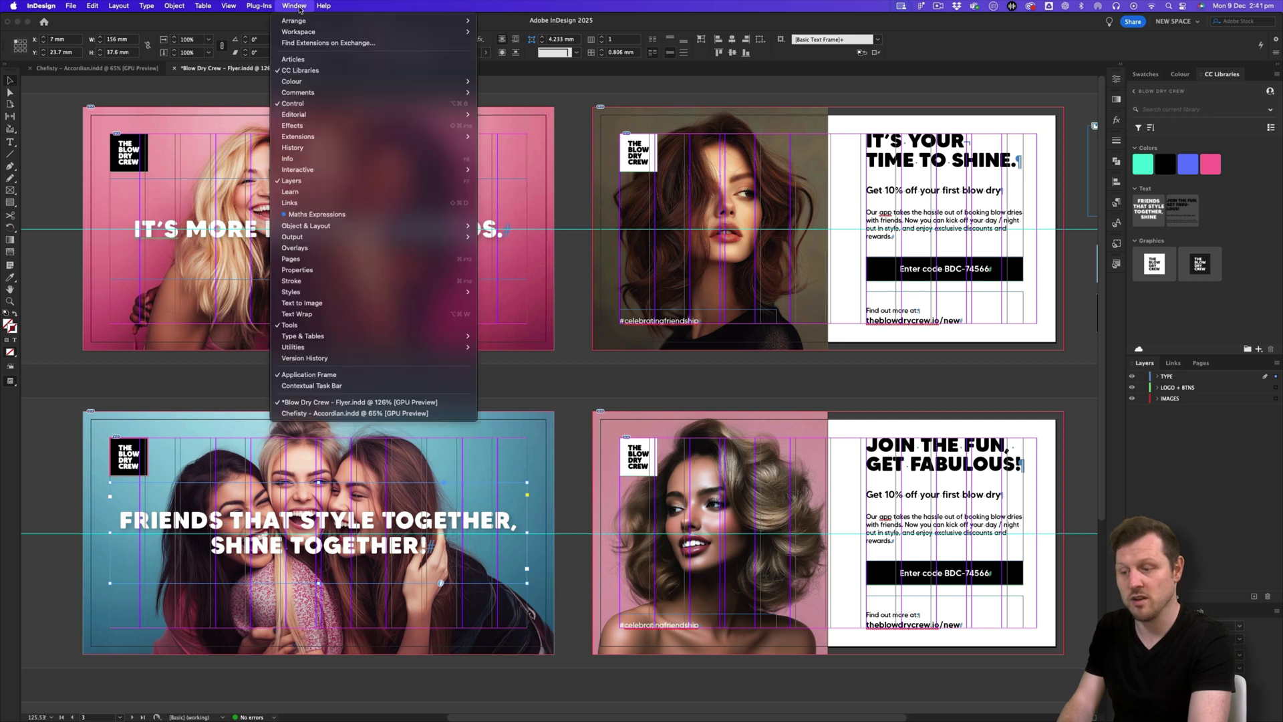
pyautogui.click(309, 129)
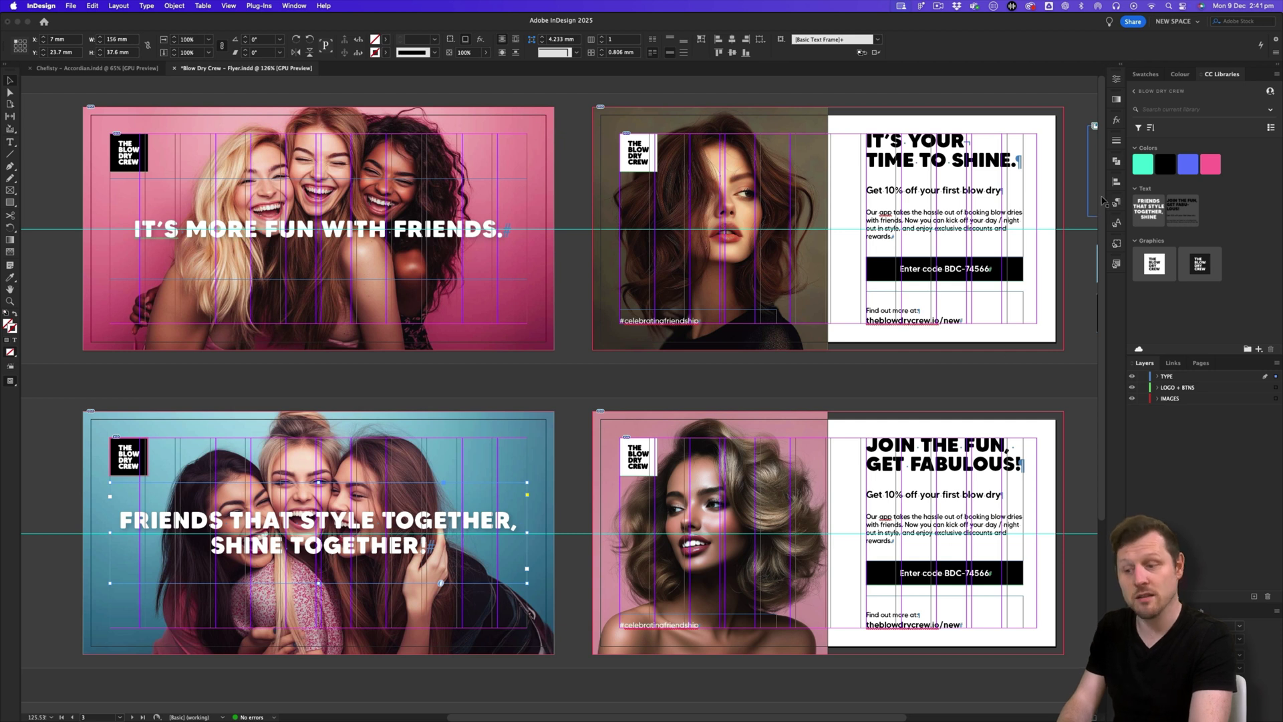
pyautogui.click(1116, 143)
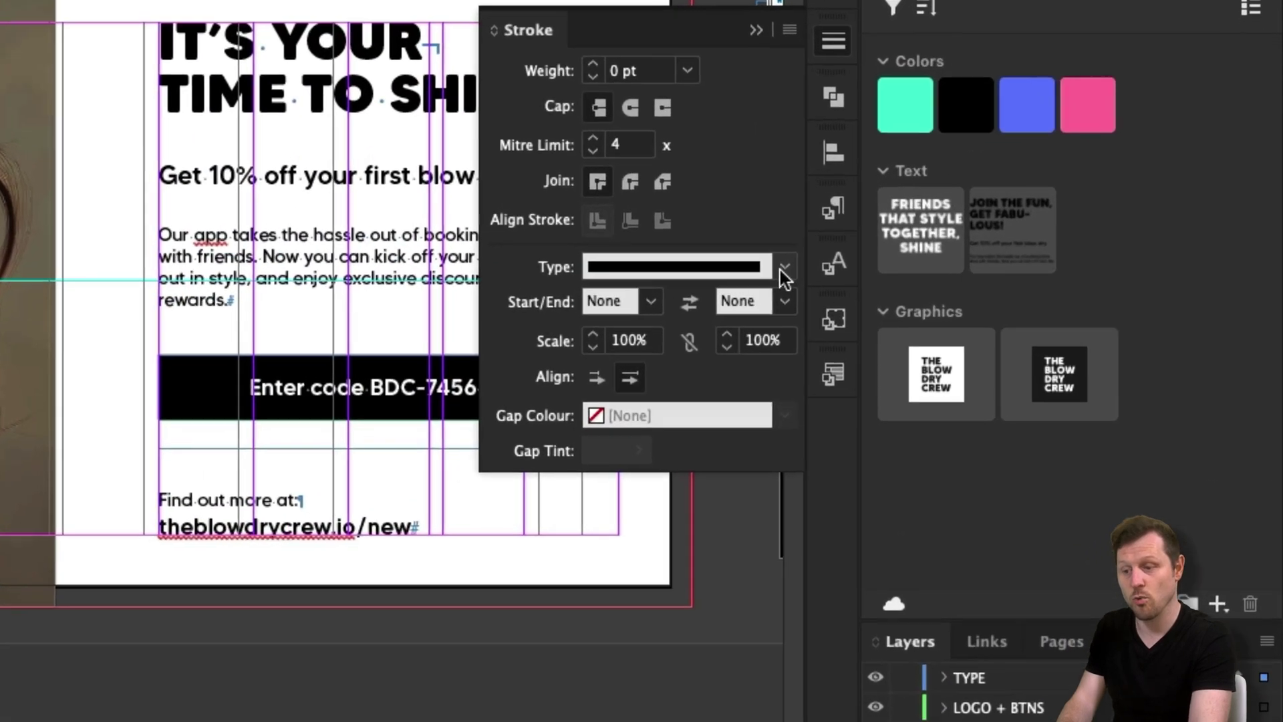
pyautogui.click(1098, 224)
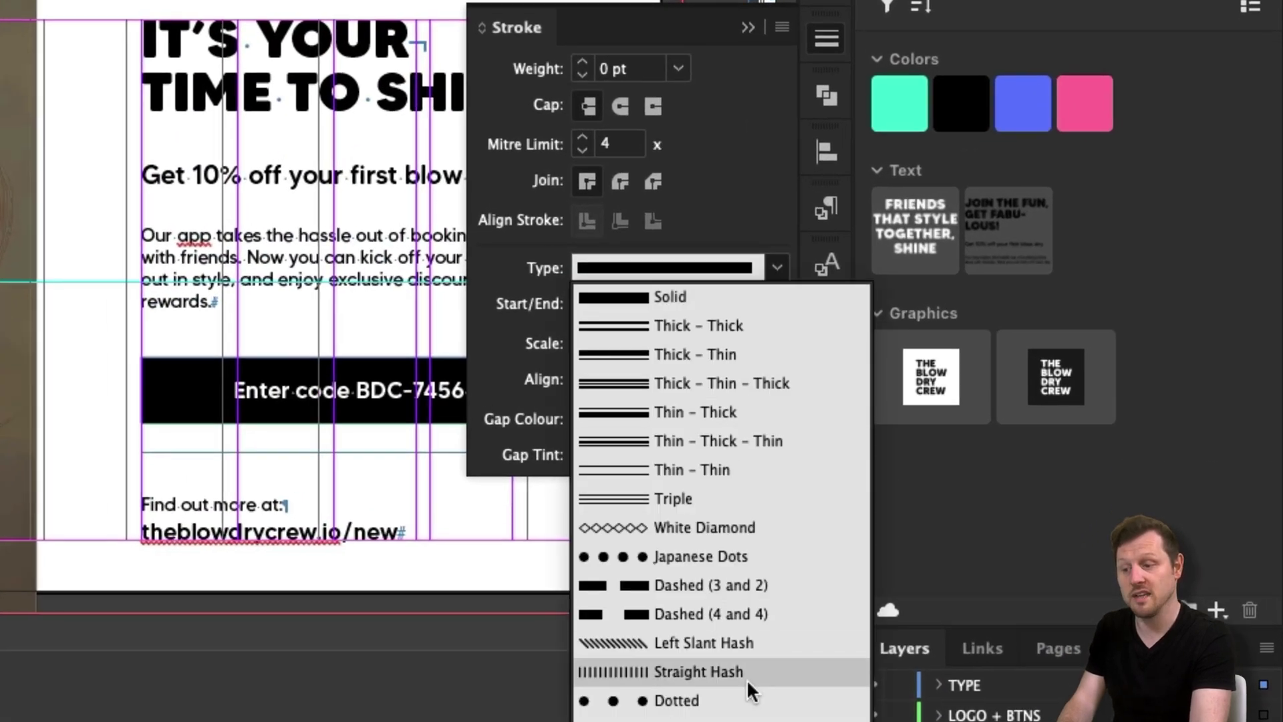
pyautogui.click(695, 30)
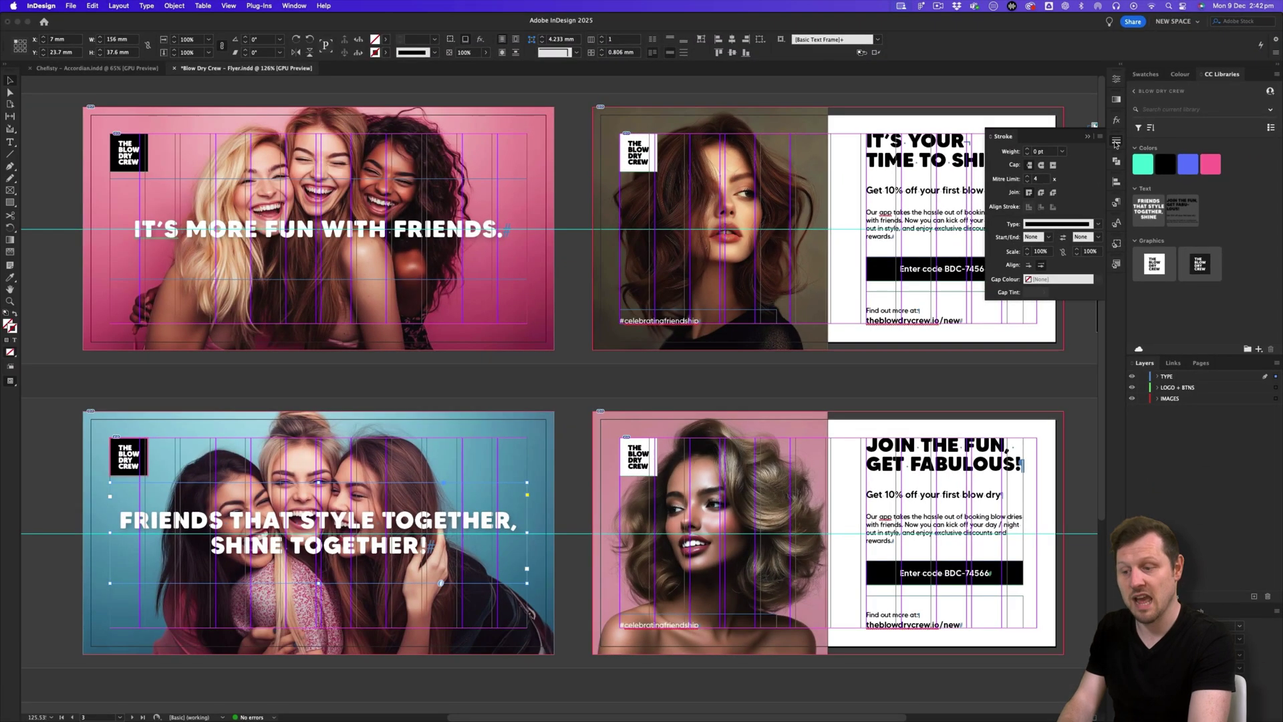
pyautogui.click(1116, 142)
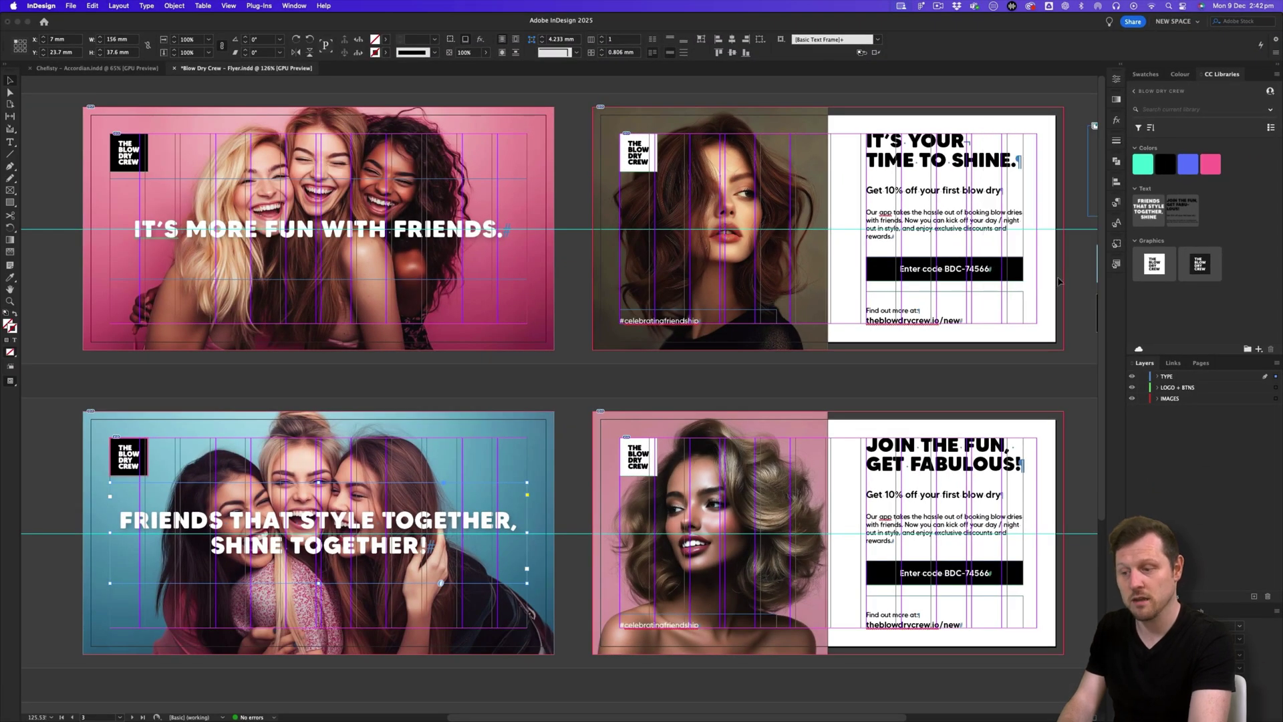
pyautogui.click(1117, 142)
pyautogui.click(1117, 142)
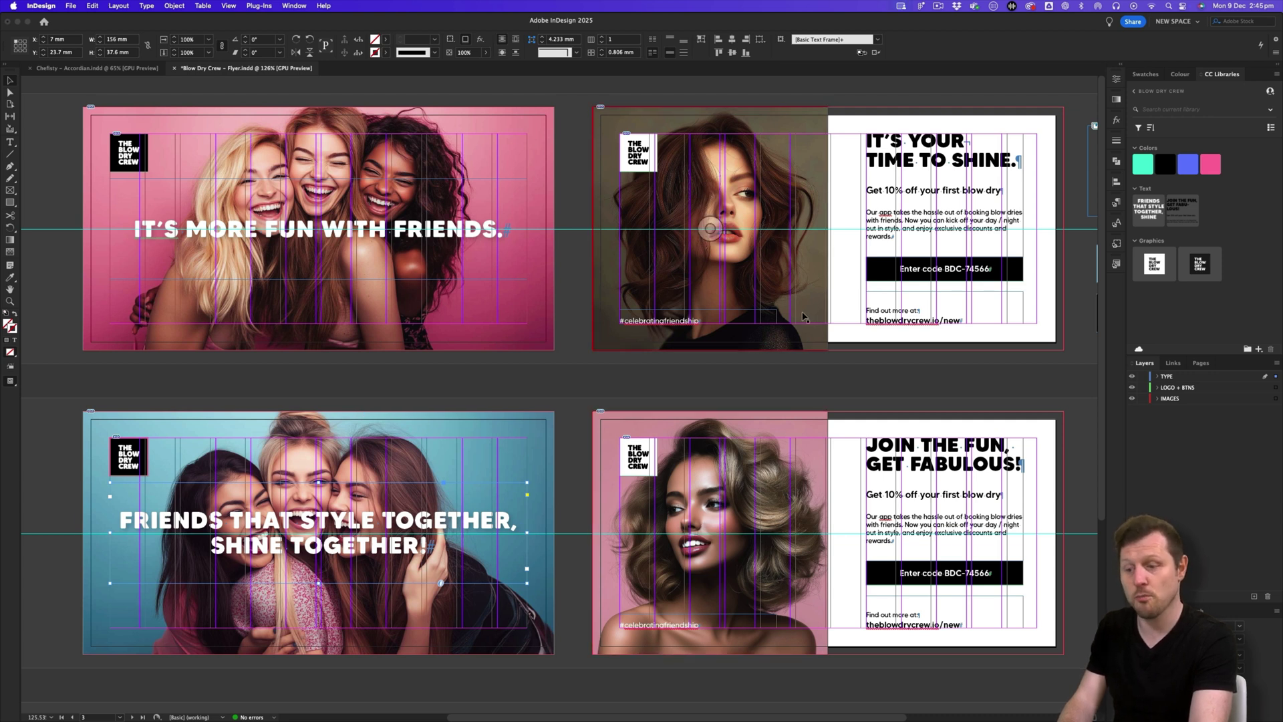
# Step: Open the Preflight panel from Window > Output, reposition it and shorten it
pyautogui.click(295, 7)
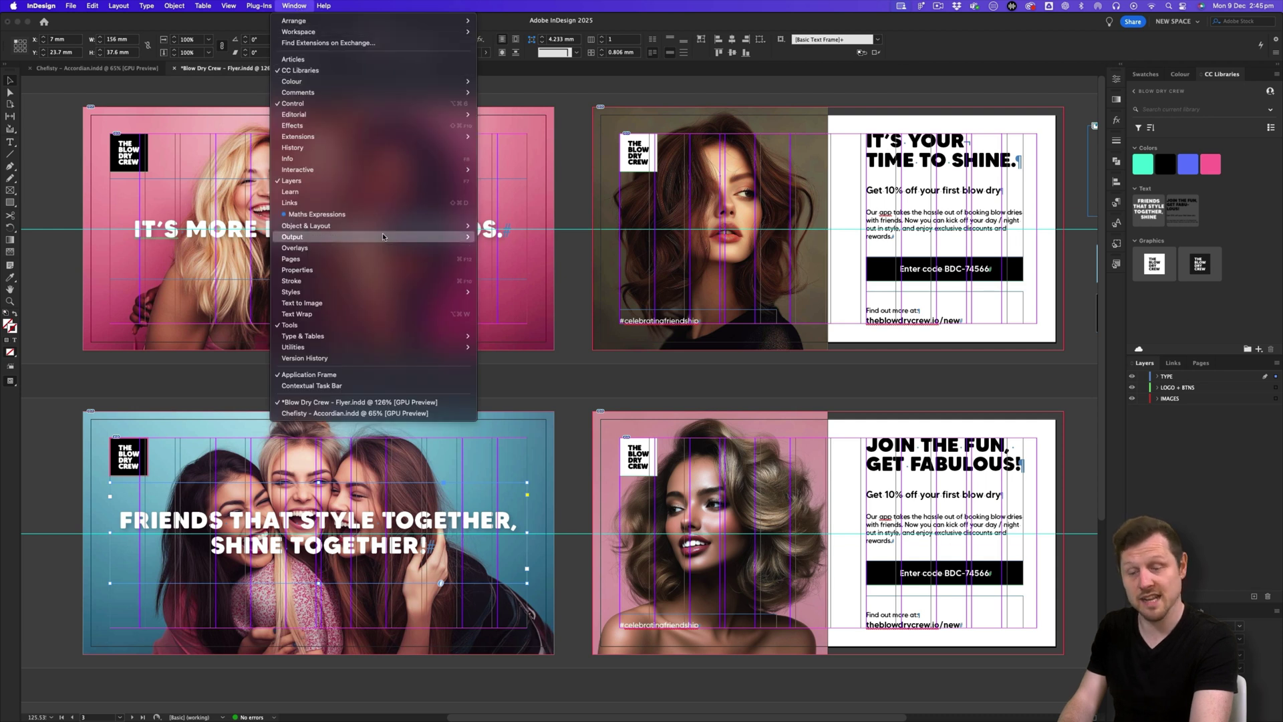
pyautogui.moveTo(388, 235)
pyautogui.click(496, 259)
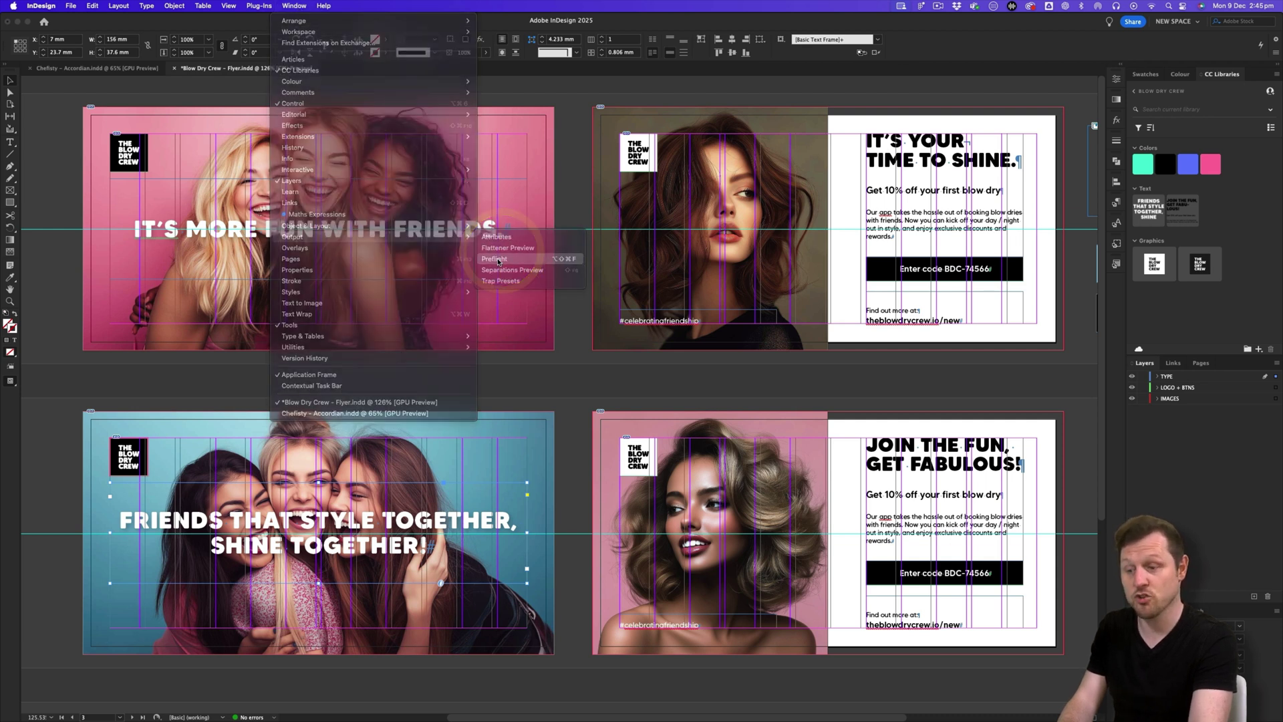
pyautogui.moveTo(839, 103); pyautogui.dragTo(1112, 288)
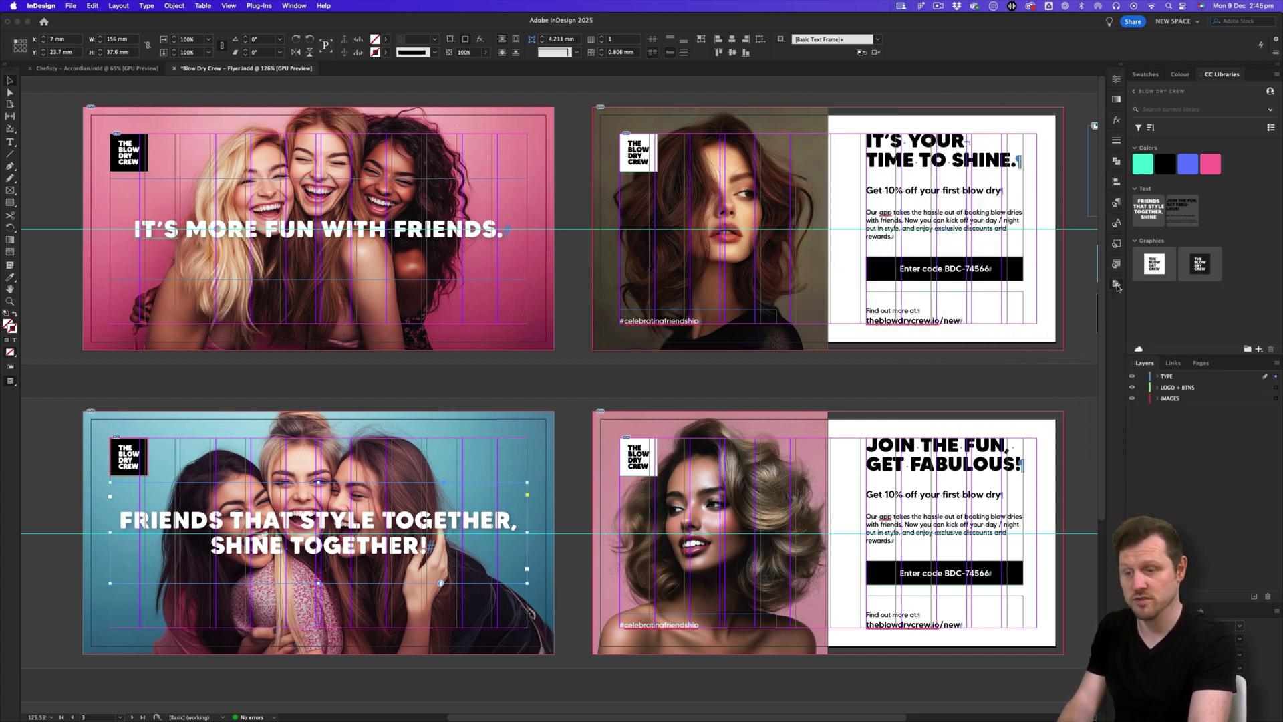
pyautogui.click(1116, 285)
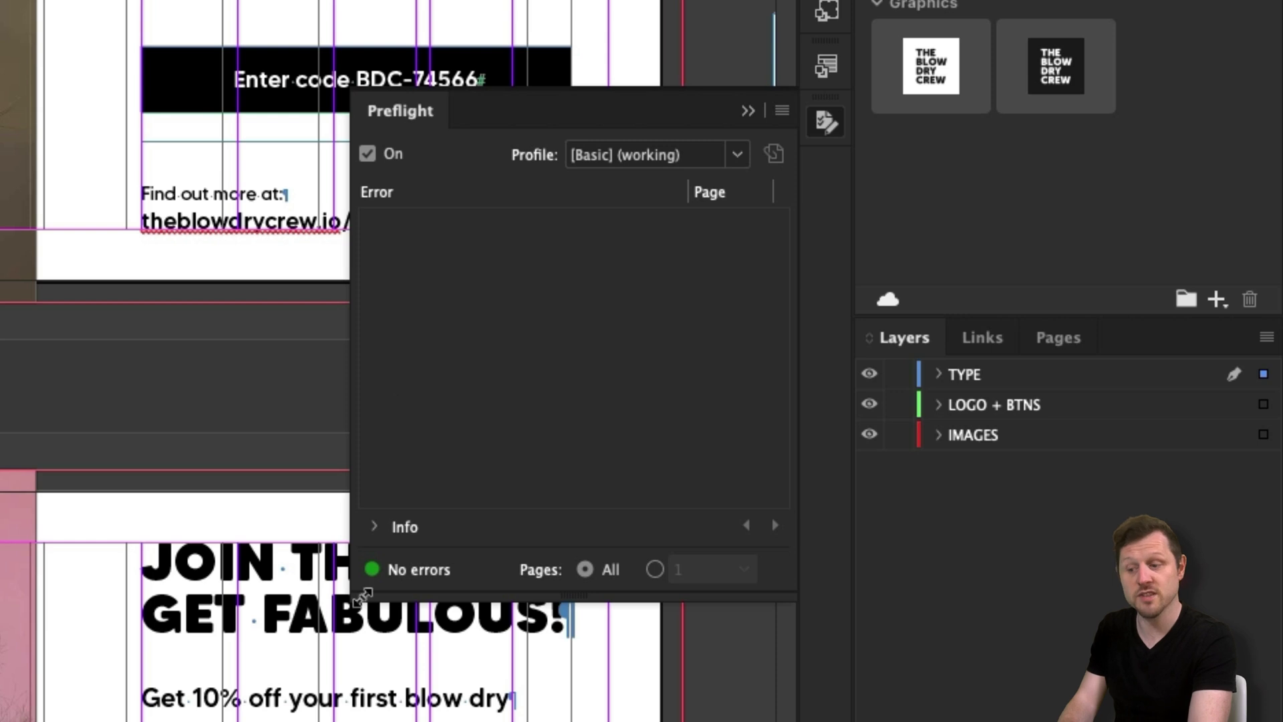
pyautogui.moveTo(362, 595); pyautogui.dragTo(362, 565)
# Step: Delete the empty frame above the code bar and fit the page 2 overset text frame to its text
pyautogui.click(301, 10)
pyautogui.press('Delete')
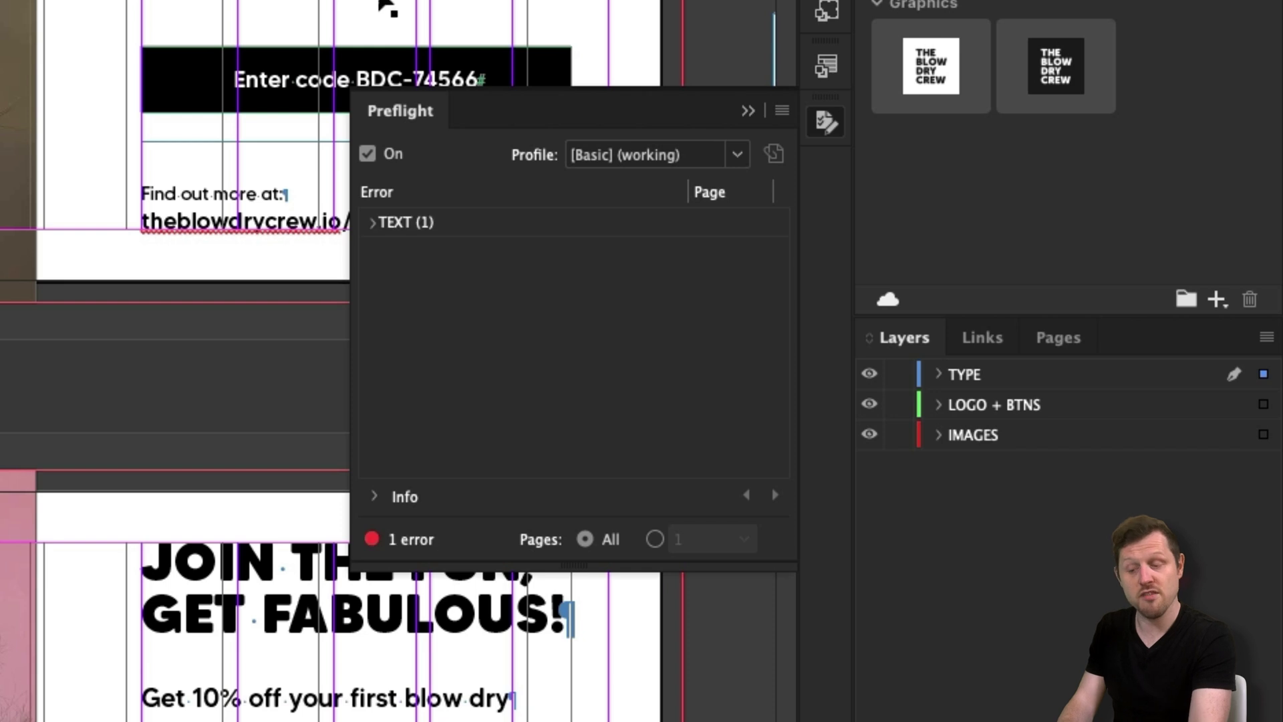
pyautogui.click(399, 223)
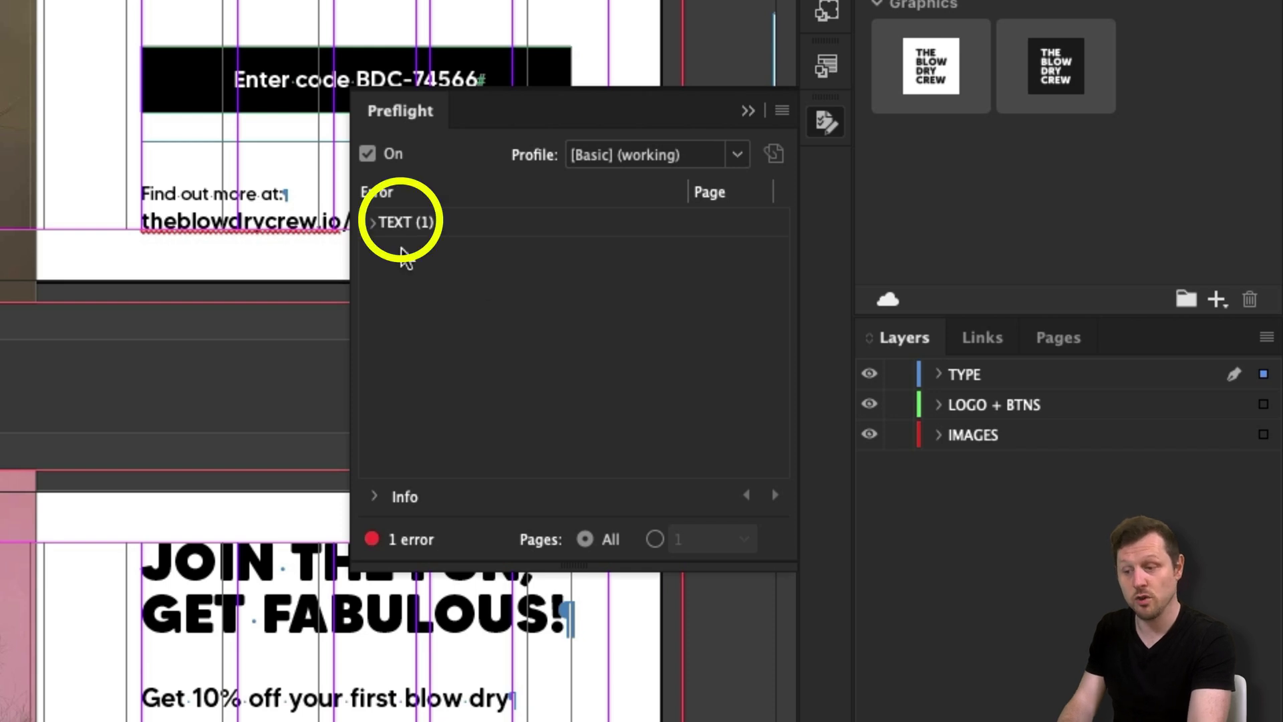
pyautogui.click(373, 222)
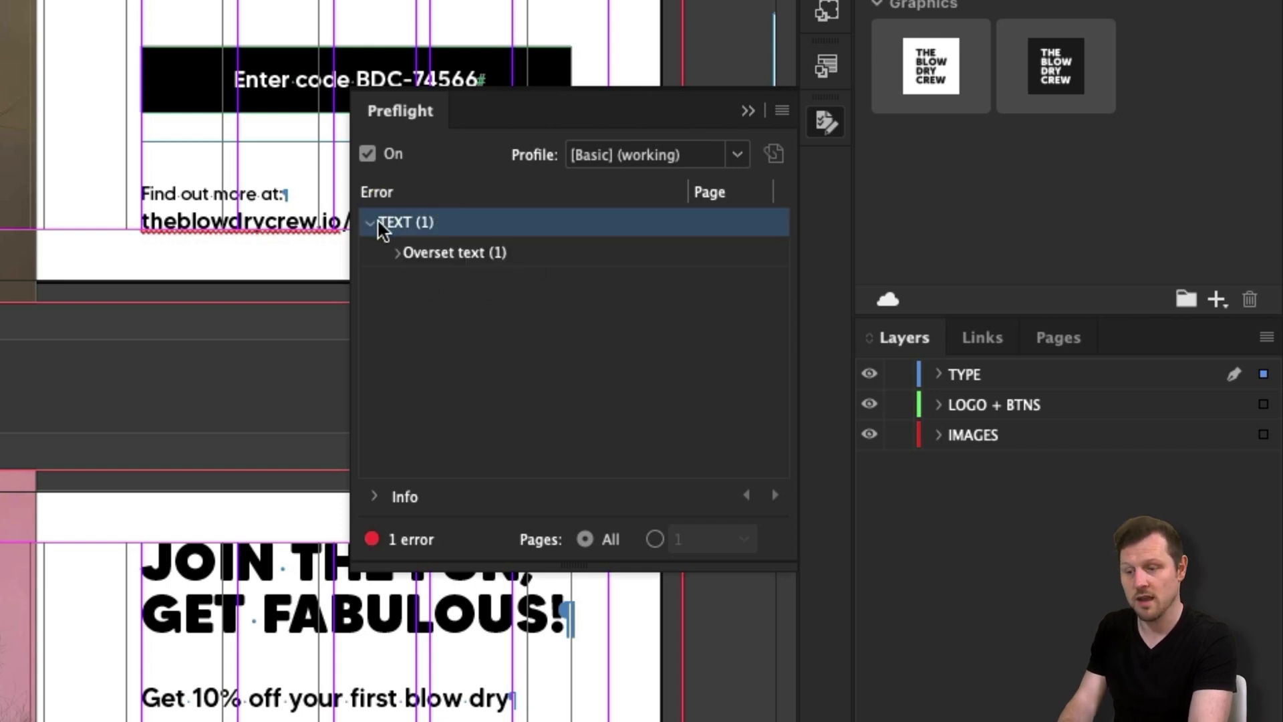
pyautogui.doubleClick(448, 252)
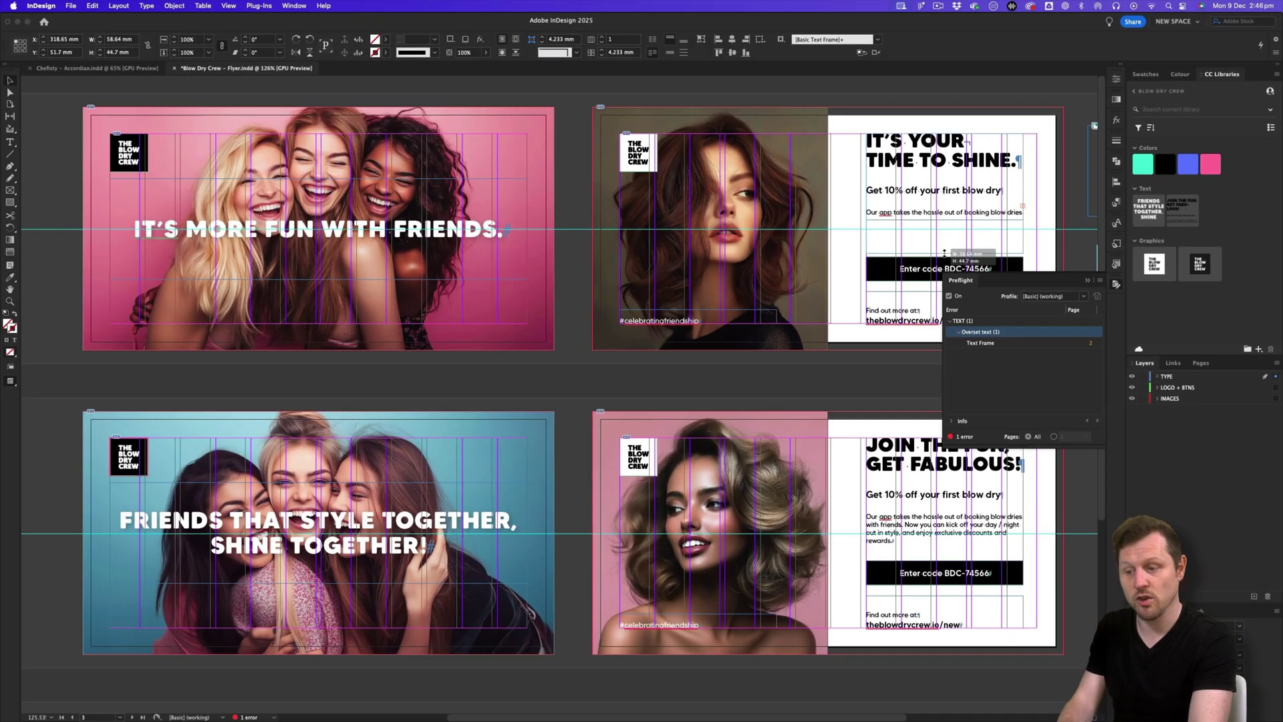
pyautogui.doubleClick(944, 253)
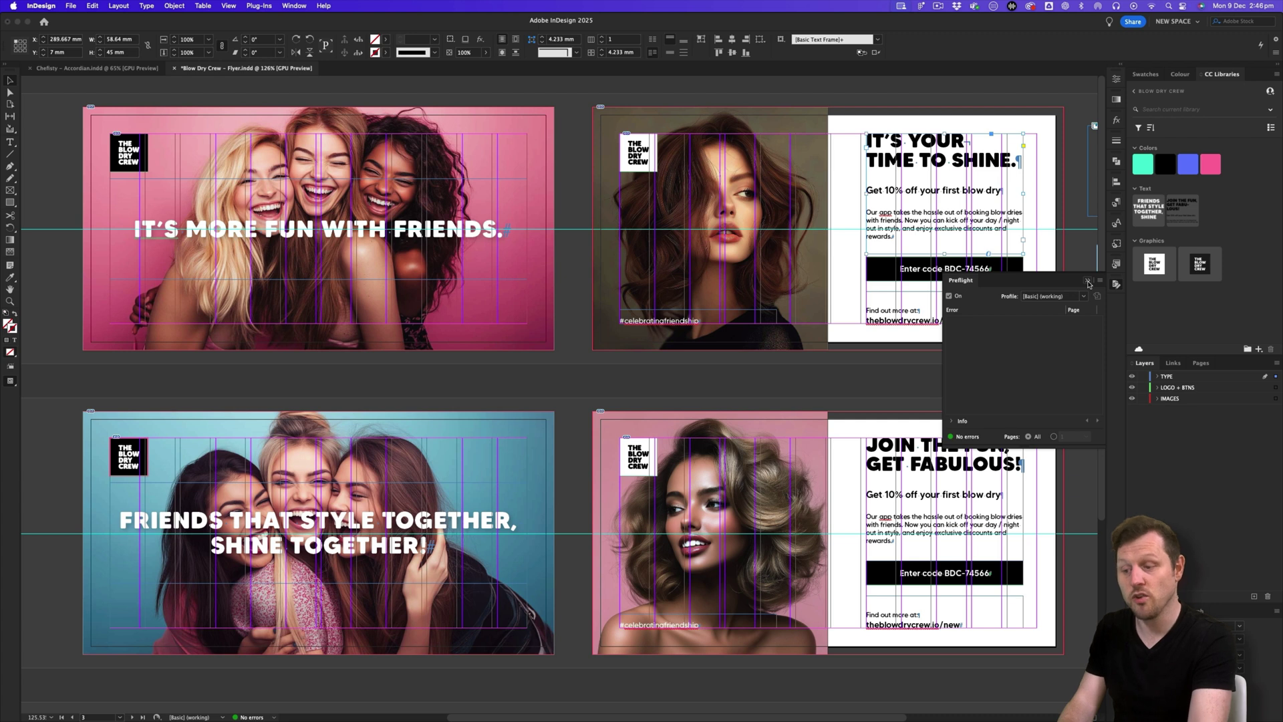
# Step: Dock the Preflight panel with the other panels and collapse it
pyautogui.moveTo(982, 280); pyautogui.dragTo(1116, 70)
pyautogui.click(1116, 78)
pyautogui.click(1117, 79)
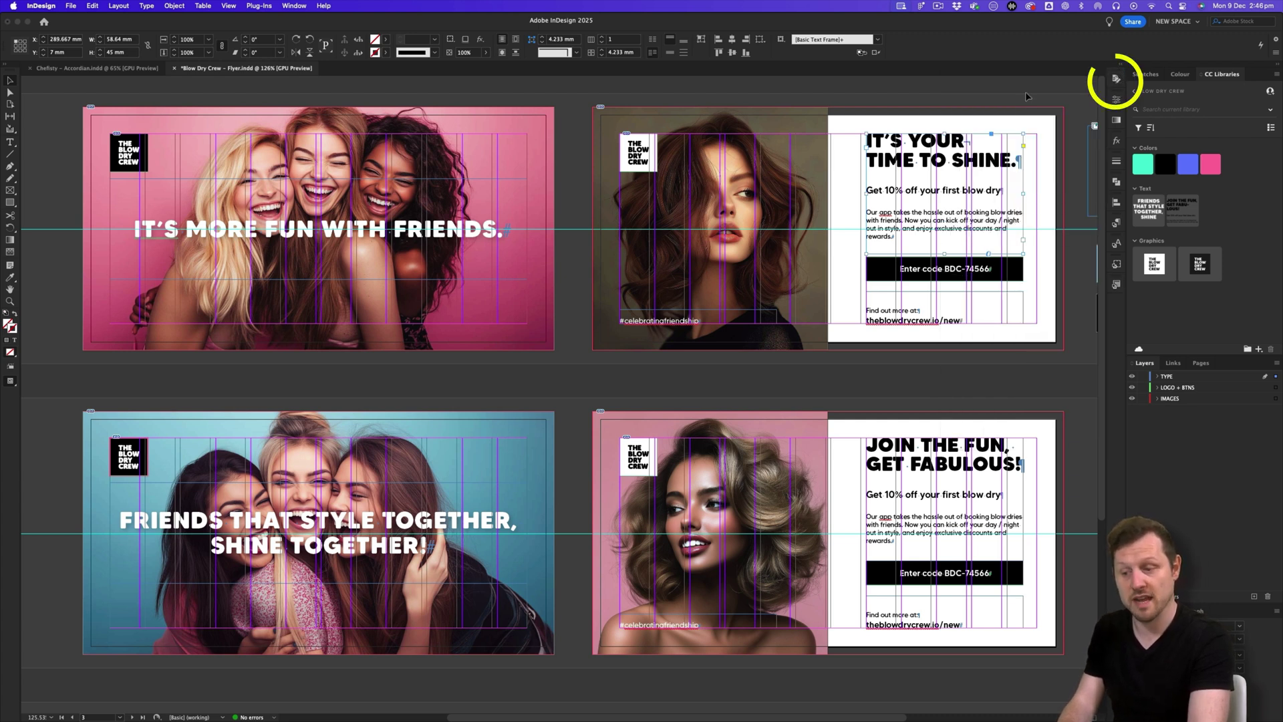